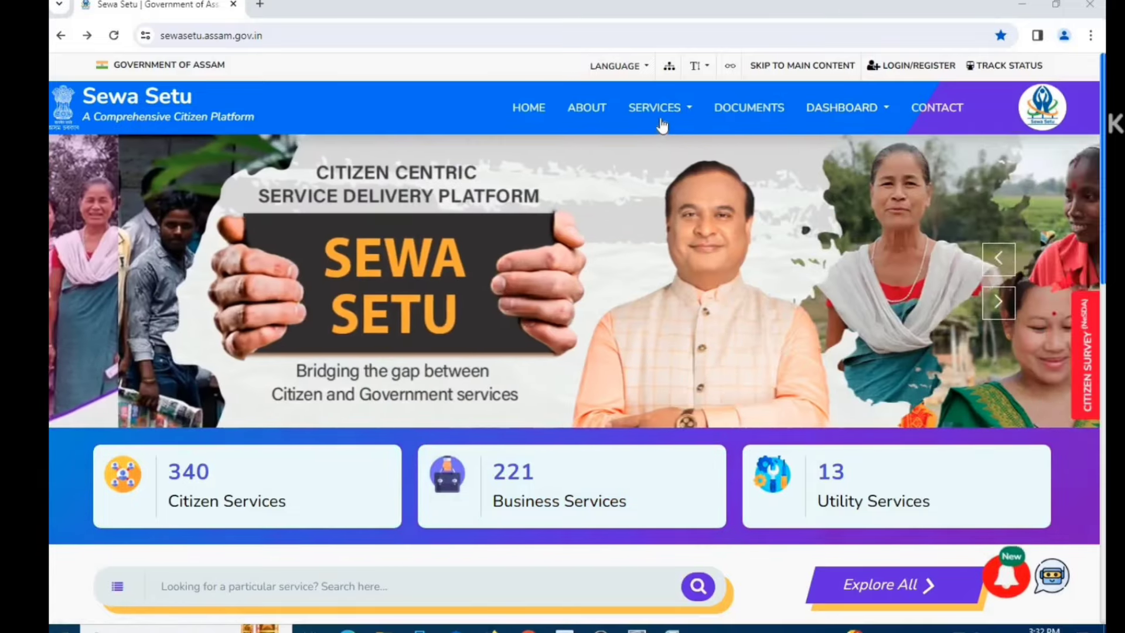
Open the list of services available online and filter it by the Skill, Employment and Entrepreneurship department
left_click(682, 110)
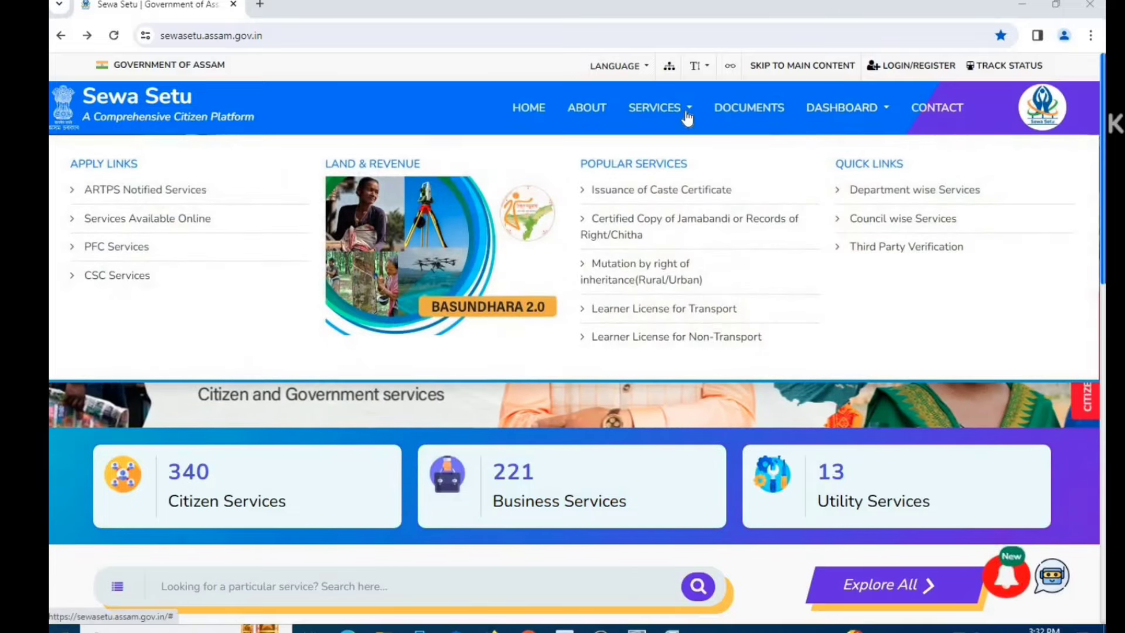
left_click(152, 222)
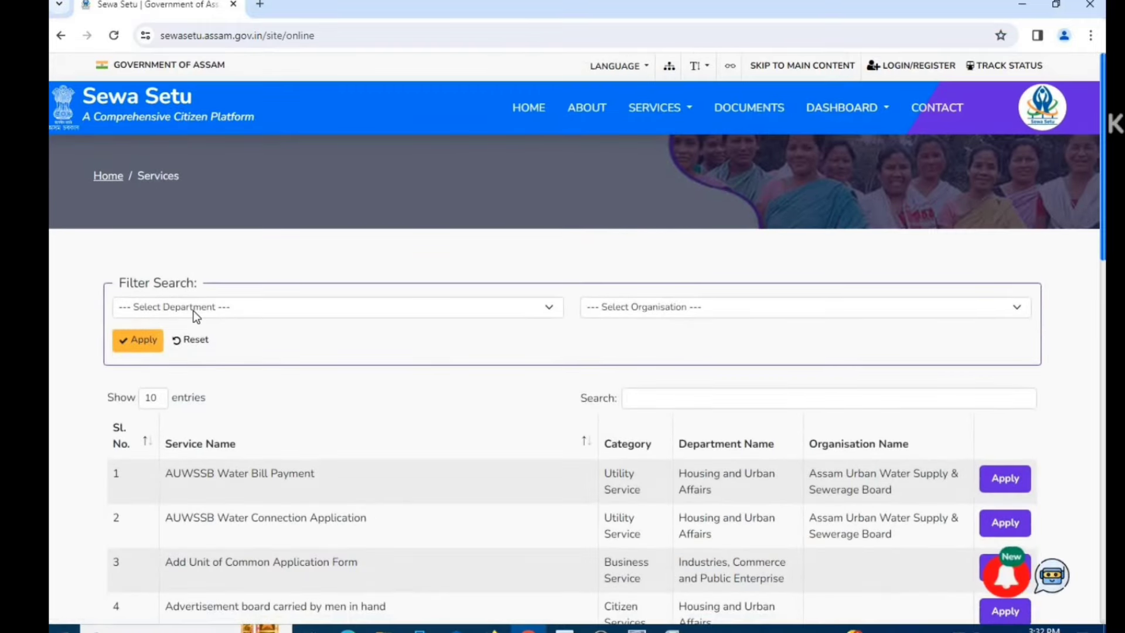
left_click(194, 310)
scroll(259, 469, "down", 5)
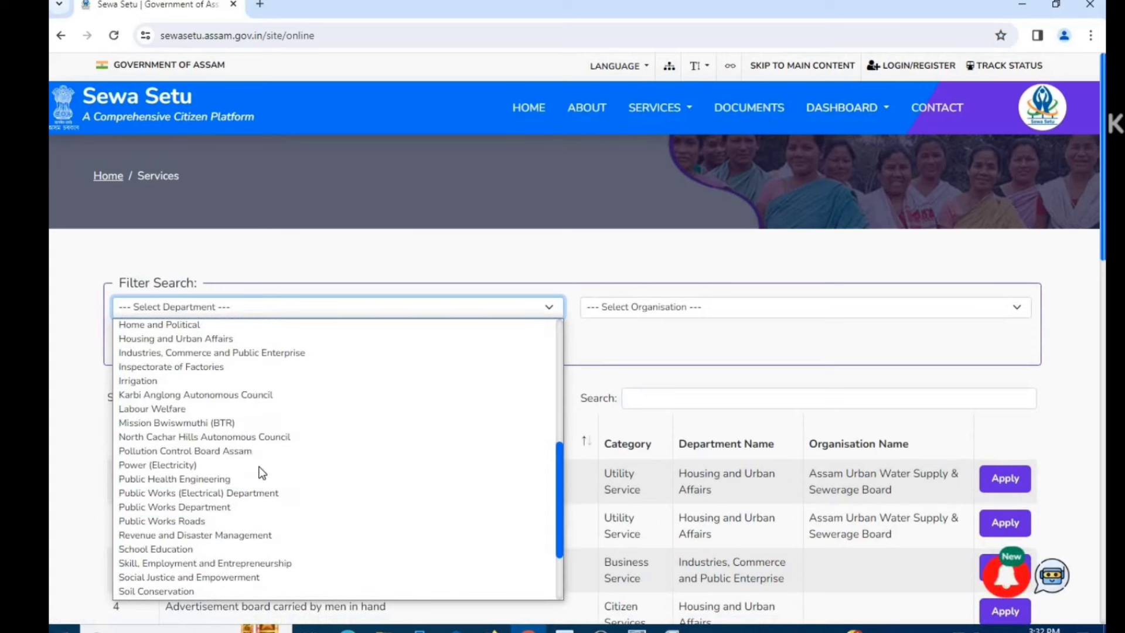
left_click(222, 565)
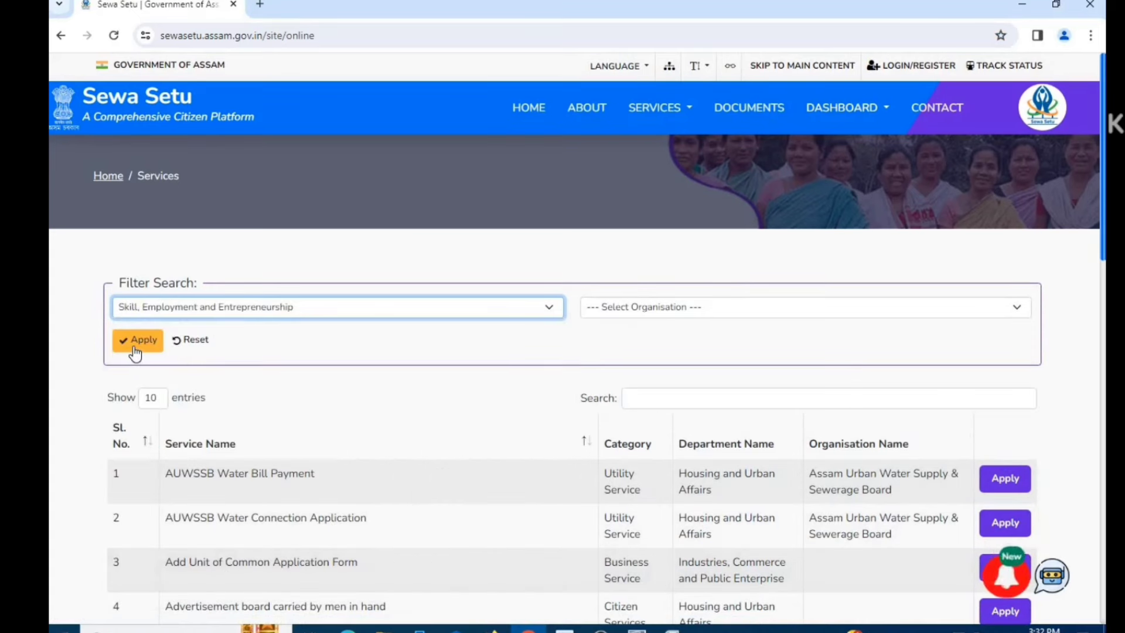
left_click(136, 341)
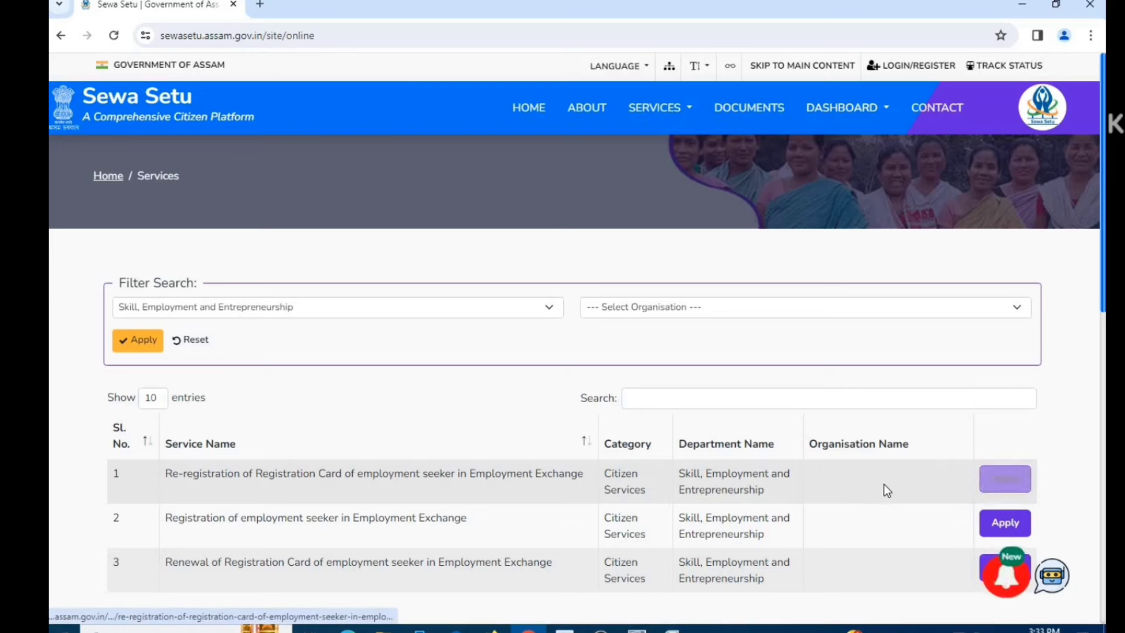
Open the service "Registration of employment seeker in Employment Exchange" and choose to apply with Aadhaar
left_click(993, 490)
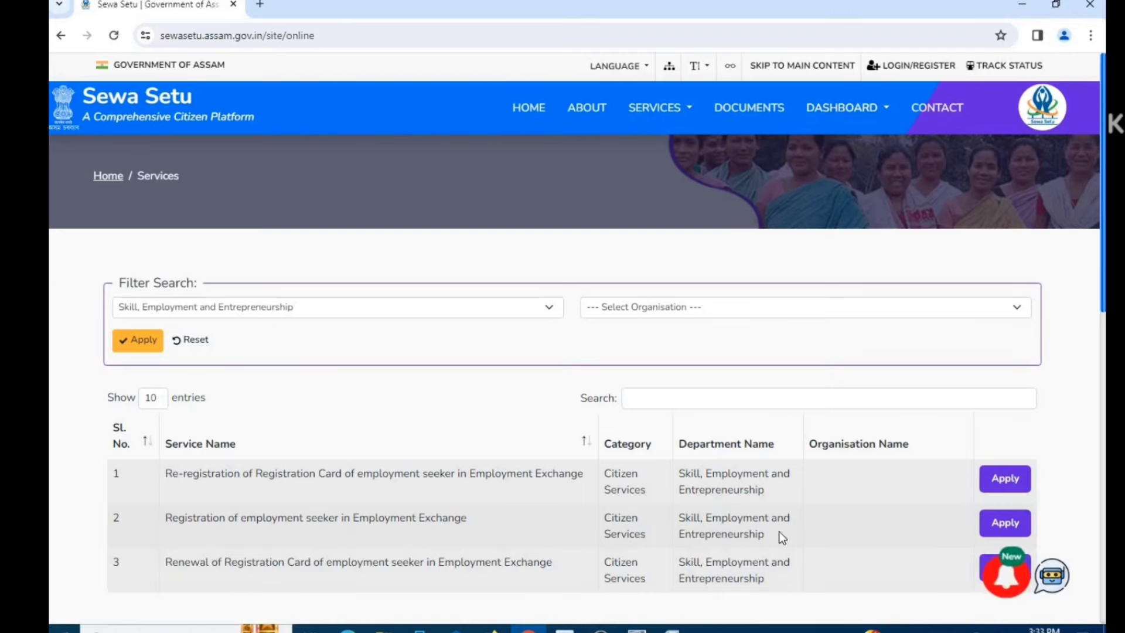
left_click(1012, 529)
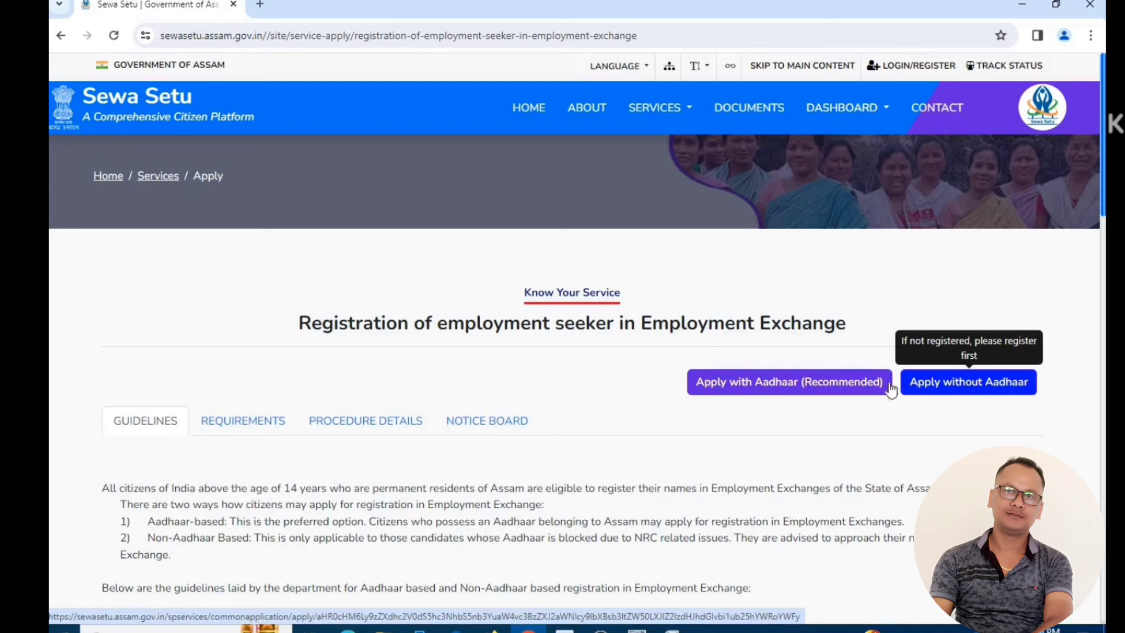
left_click(768, 382)
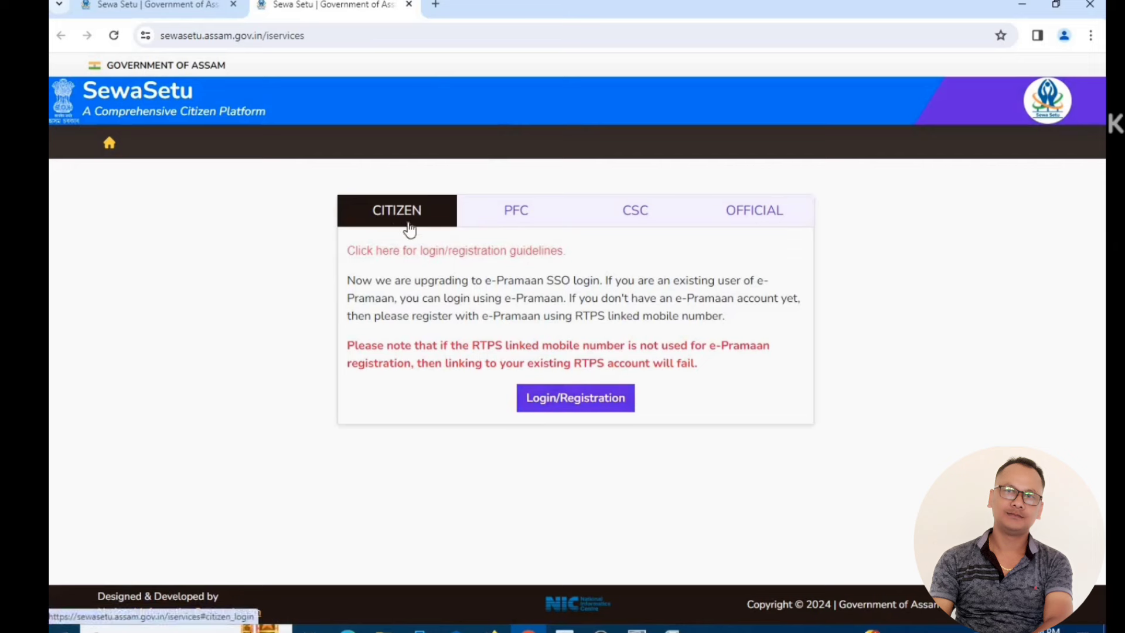
Go from the citizen login to the e-Pramaan sign-up form for new users, dismissing the location requests
left_click(578, 409)
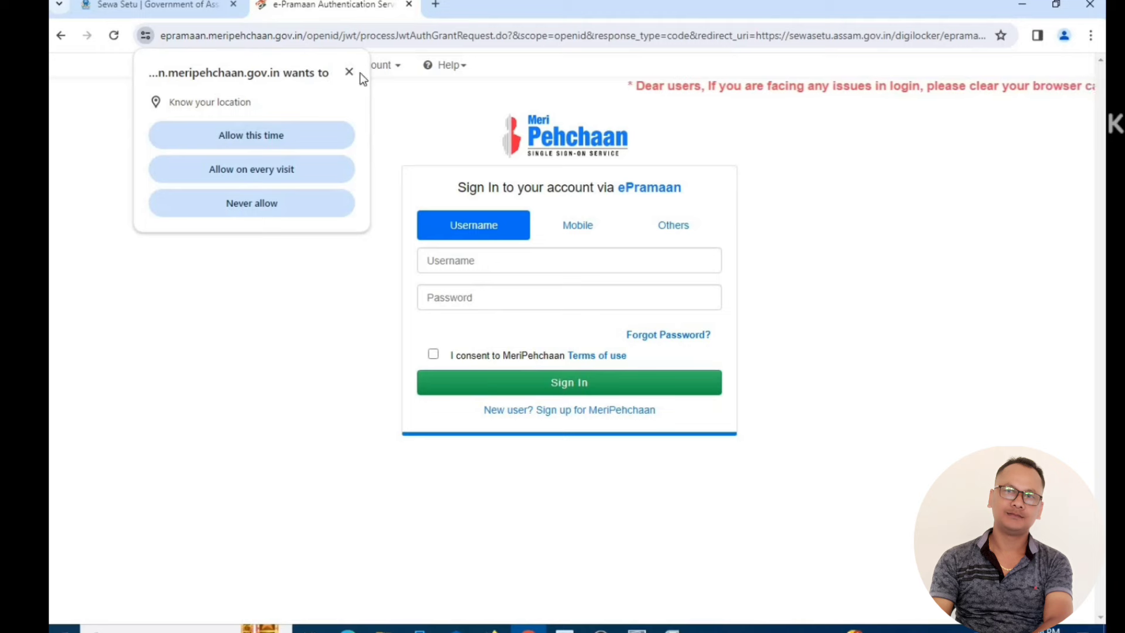
left_click(349, 73)
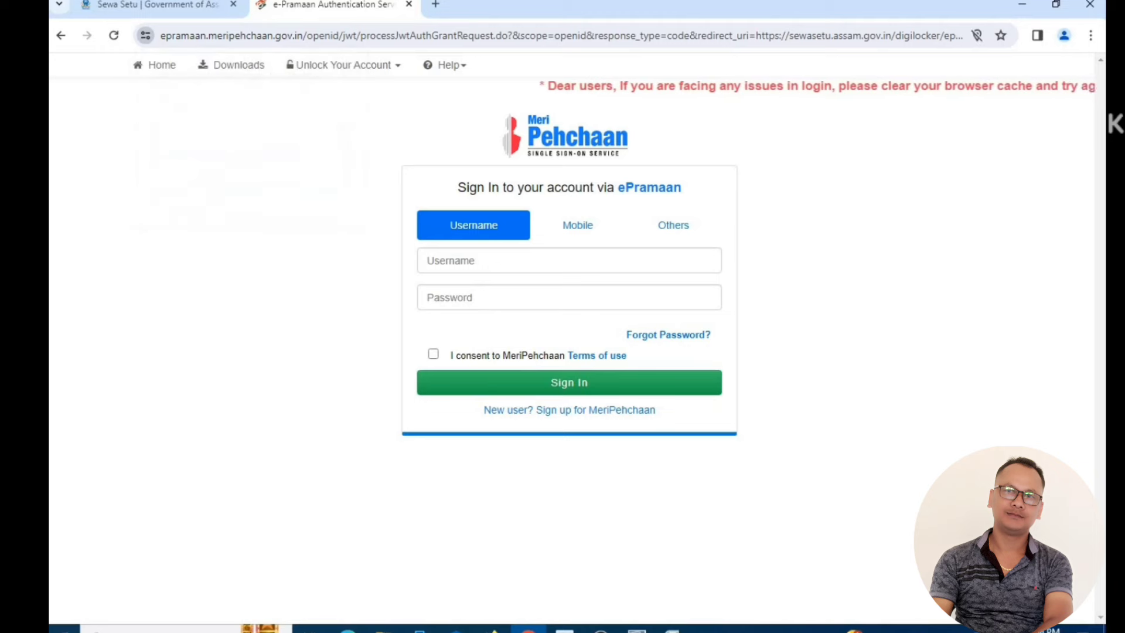
left_click(588, 419)
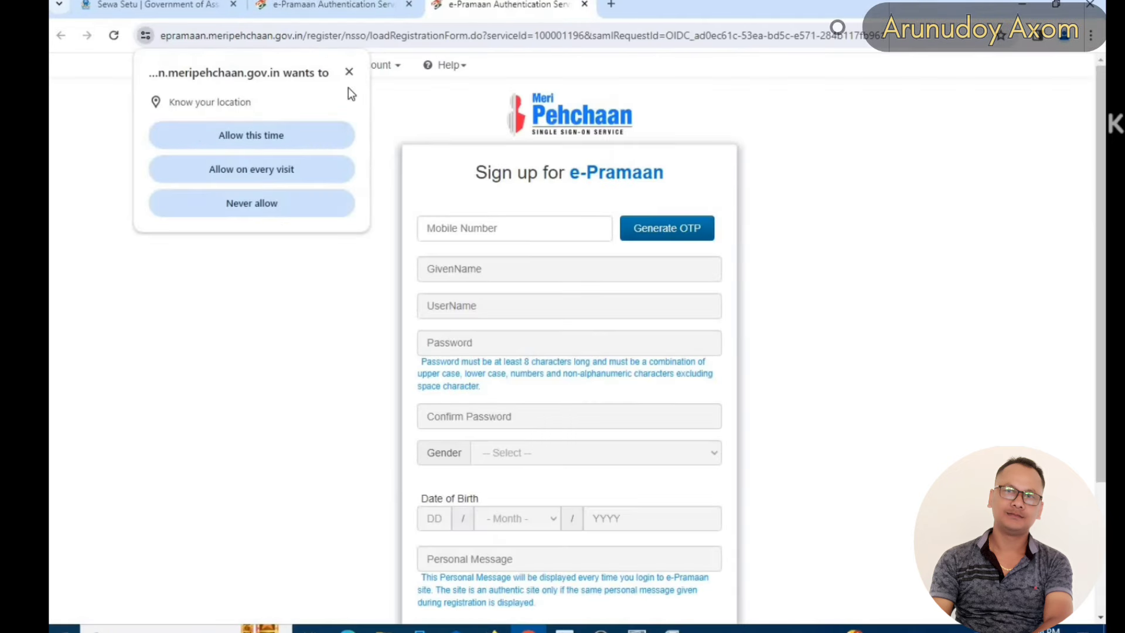
left_click(348, 72)
Review the e-Pramaan sign-up fields from the mobile number down to the acceptance of Terms and Policies
left_click(474, 230)
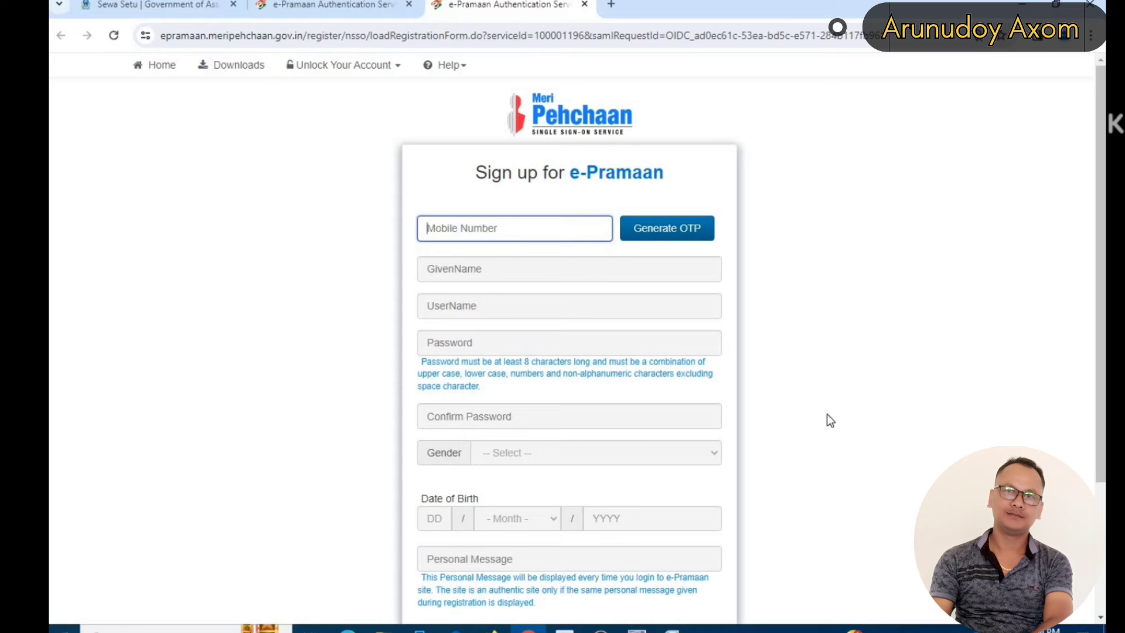
scroll(474, 383, "down", 1)
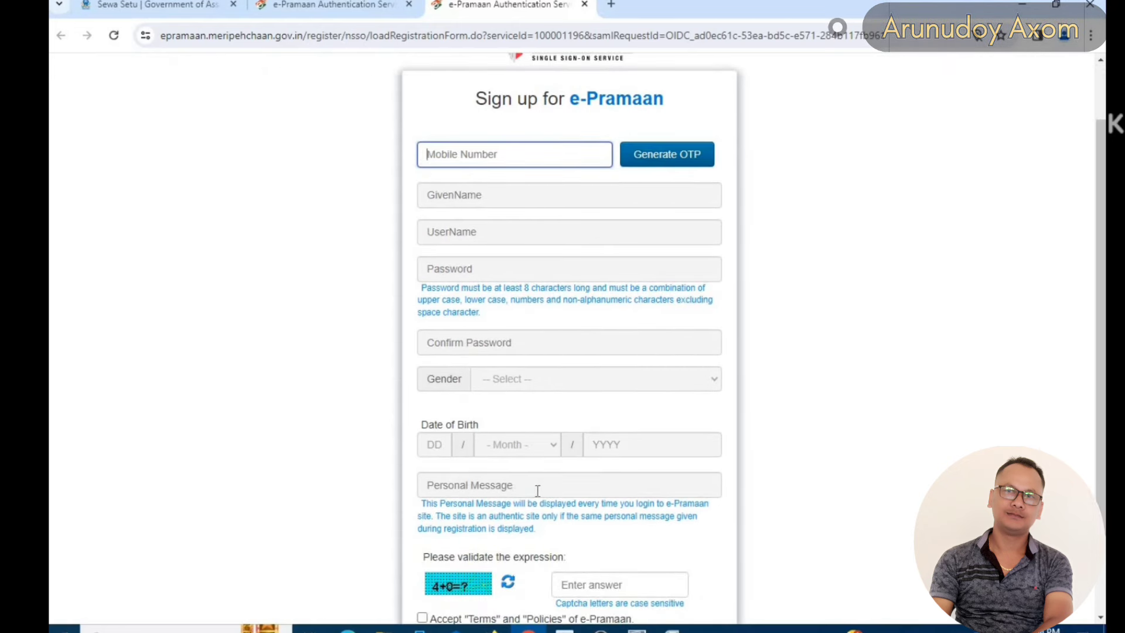
scroll(567, 489, "down", 1)
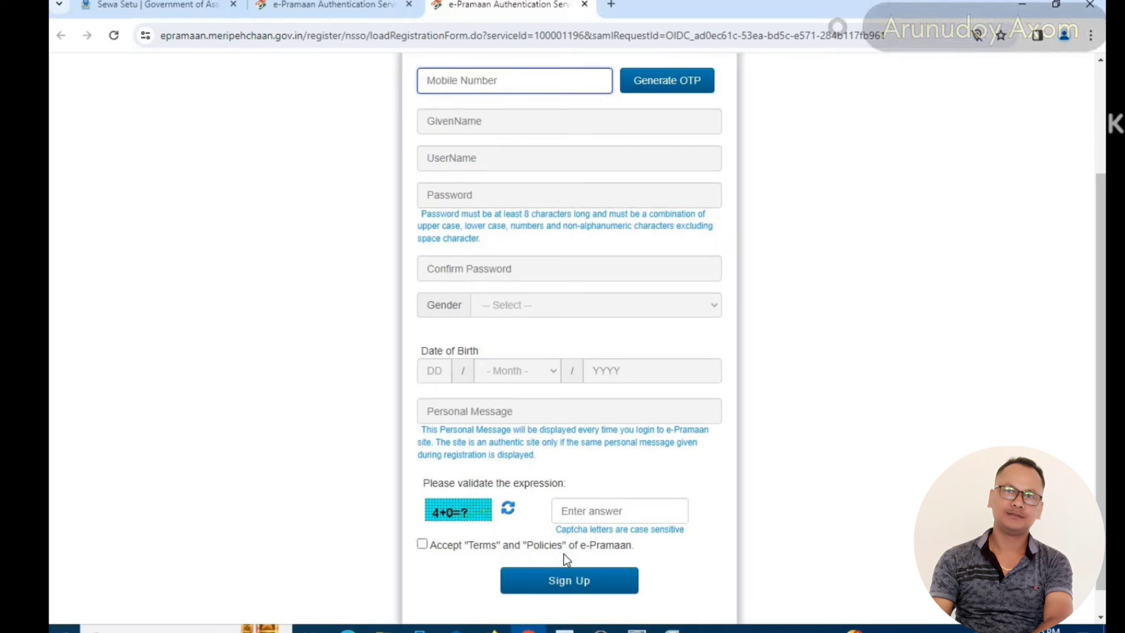
left_click(423, 545)
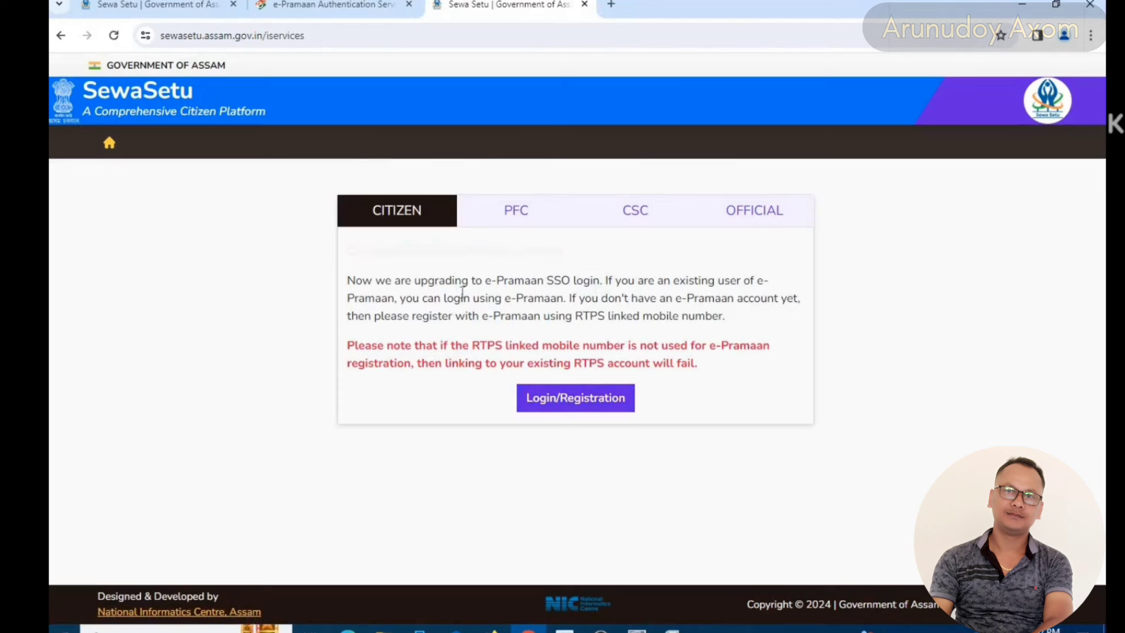
Log in to the portal as a citizen and skip linking the DigiLocker account
left_click(570, 408)
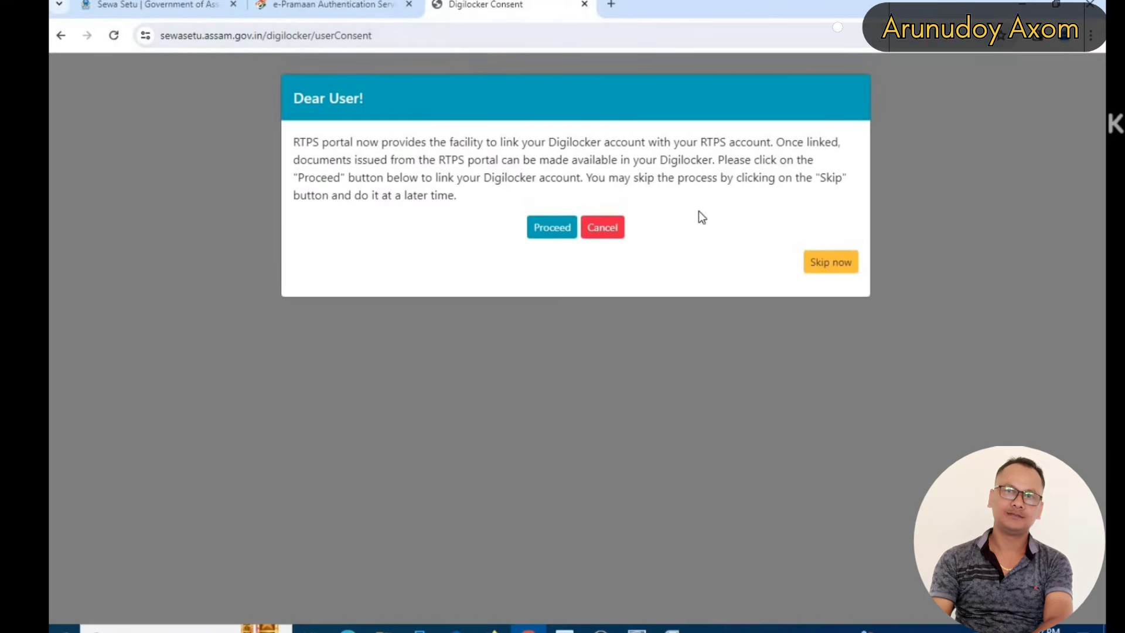
left_click(827, 268)
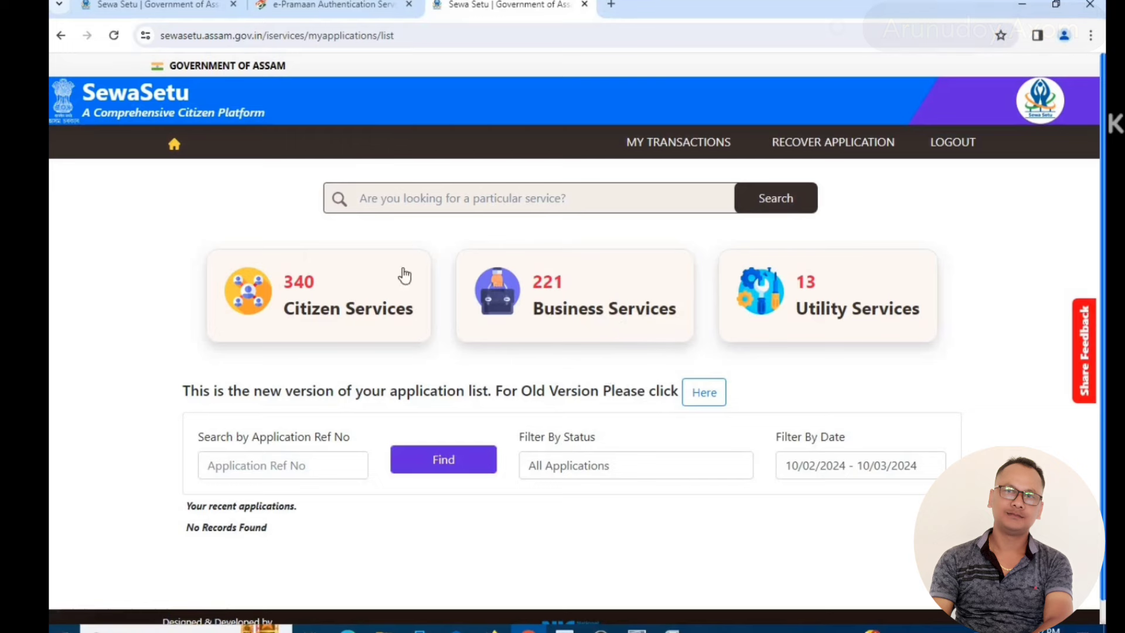
Start the Aadhaar-based employment seeker application from the service page and accept the Aadhaar holder consent declaration
left_click(121, 8)
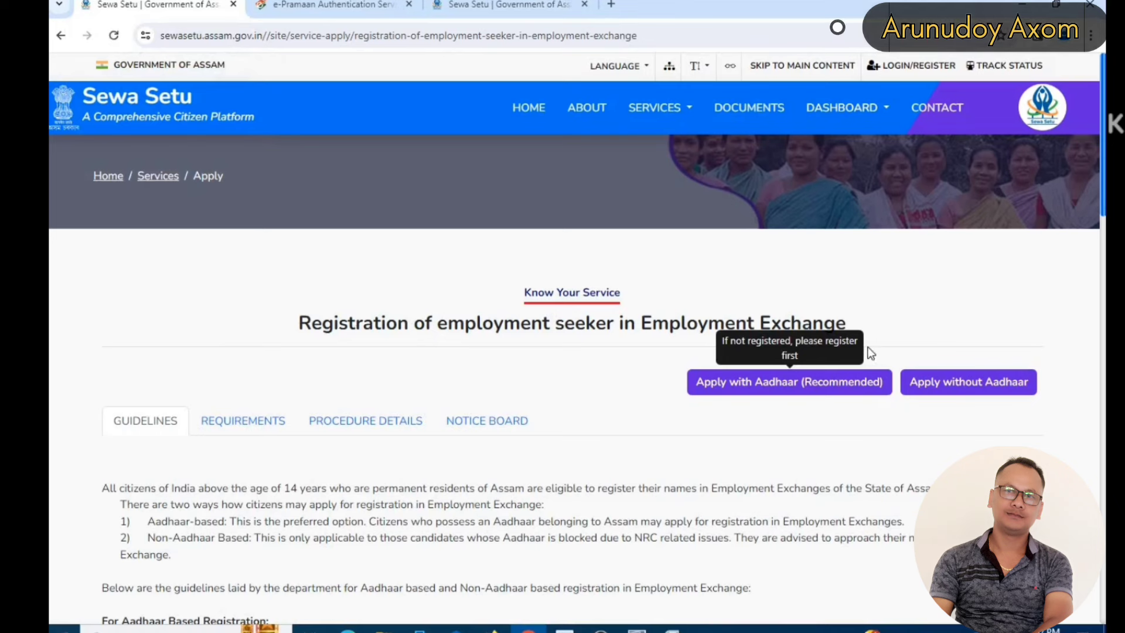
left_click(751, 388)
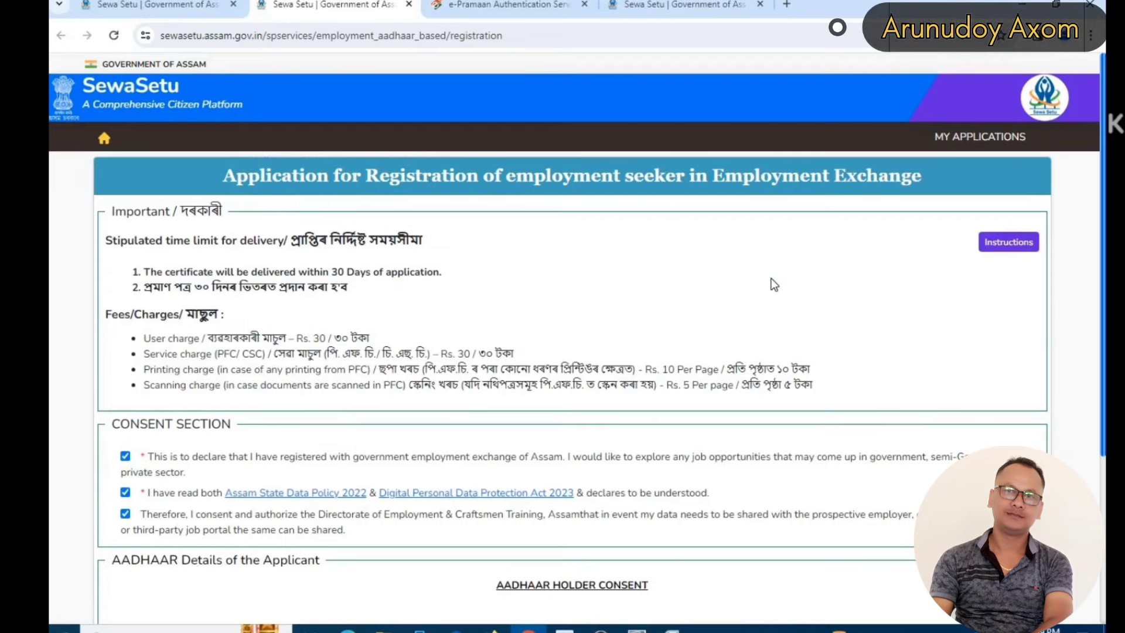
scroll(770, 283, "down", 4)
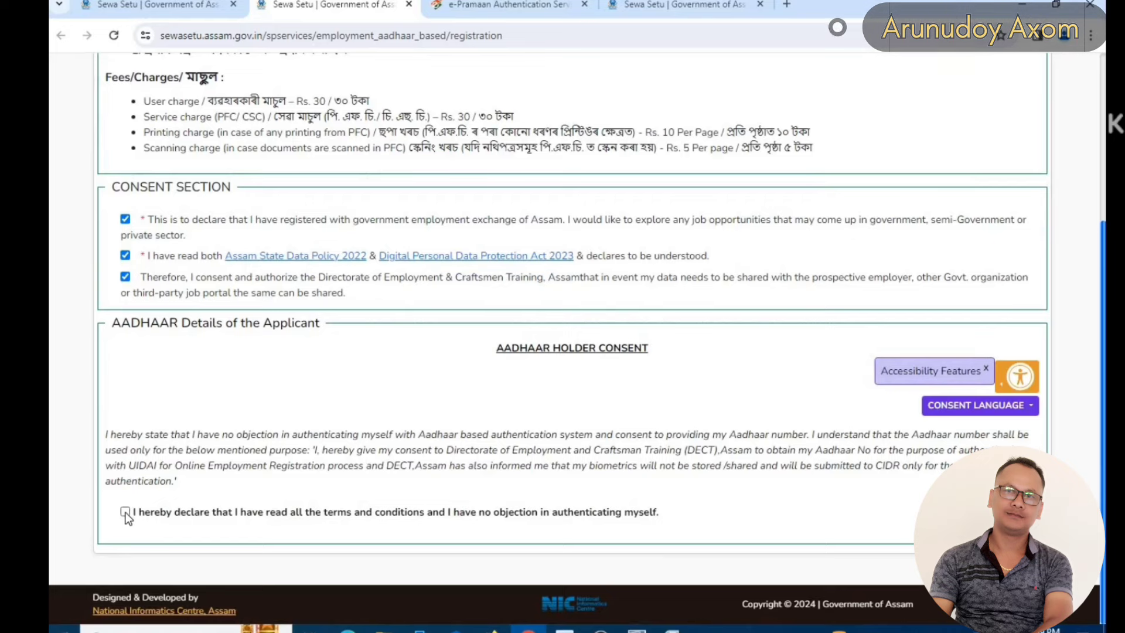
left_click(125, 512)
scroll(246, 503, "down", 2)
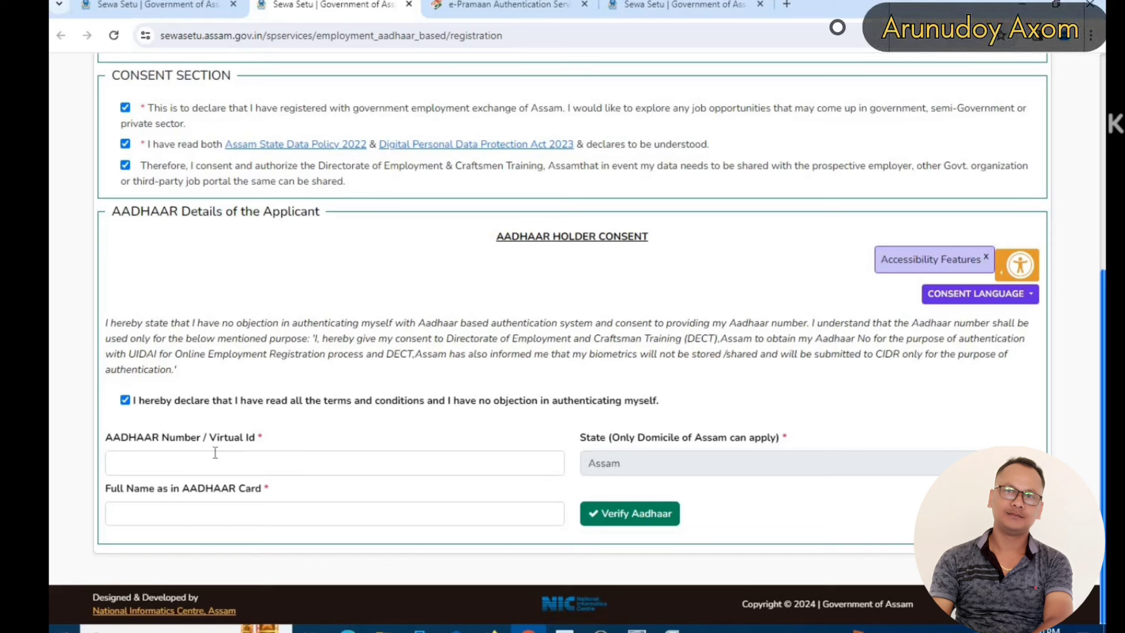
Enter the applicant's Aadhaar number and full name, and verify them with the OTP sent to the registered mobile
left_click(383, 472)
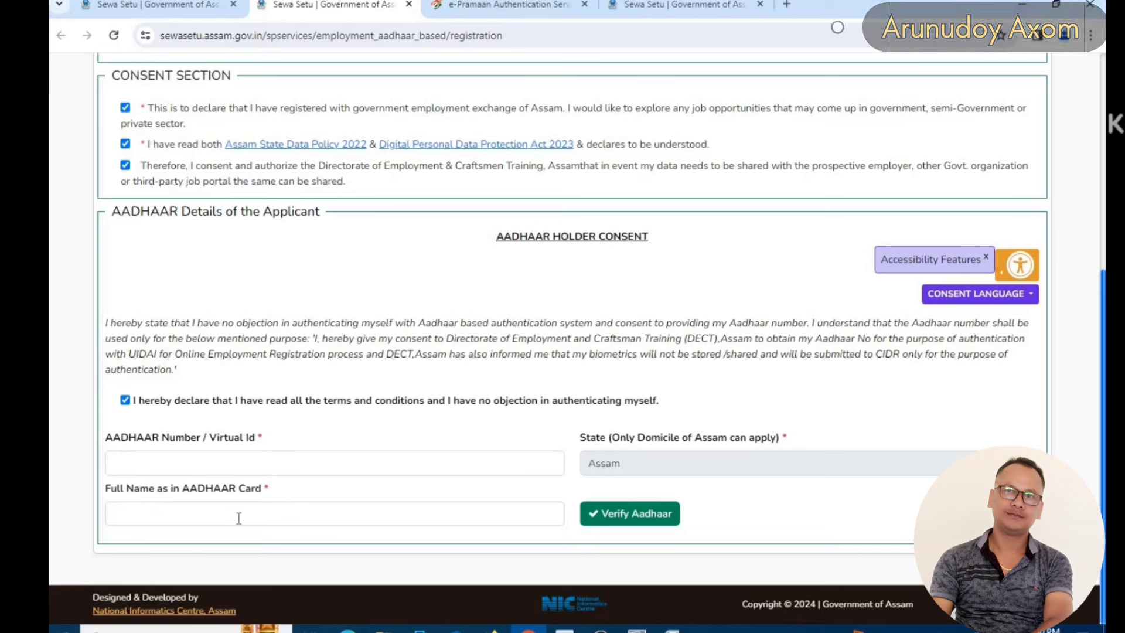
left_click(624, 531)
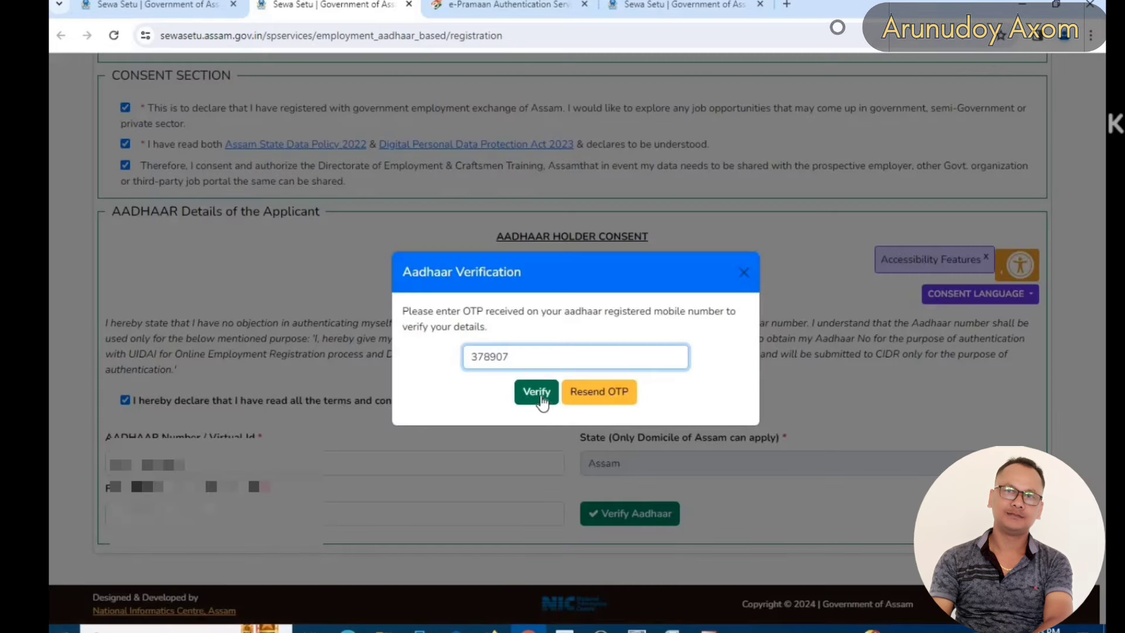
left_click(537, 393)
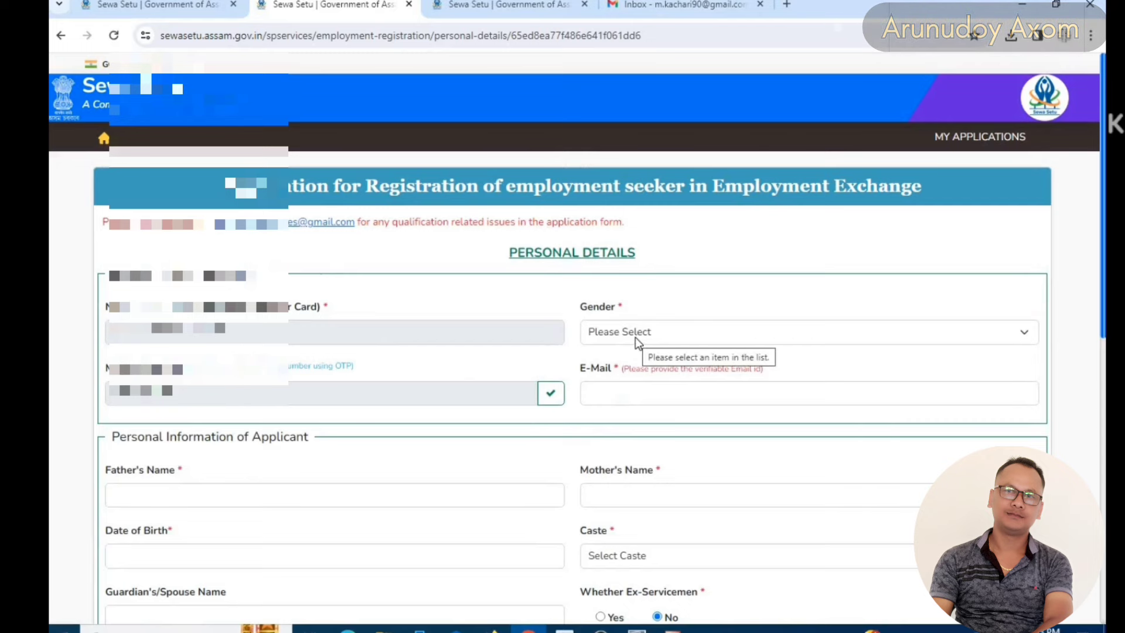
Set the Current Employment Status in the personal details form to Unemployed
scroll(359, 278, "down", 5)
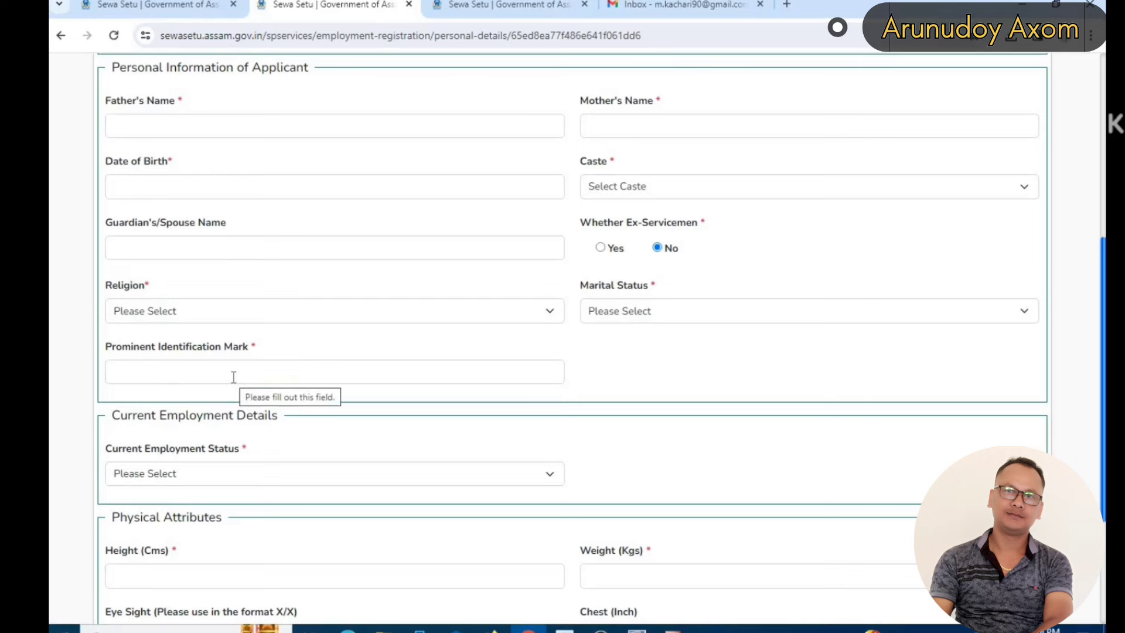
scroll(312, 351, "down", 3)
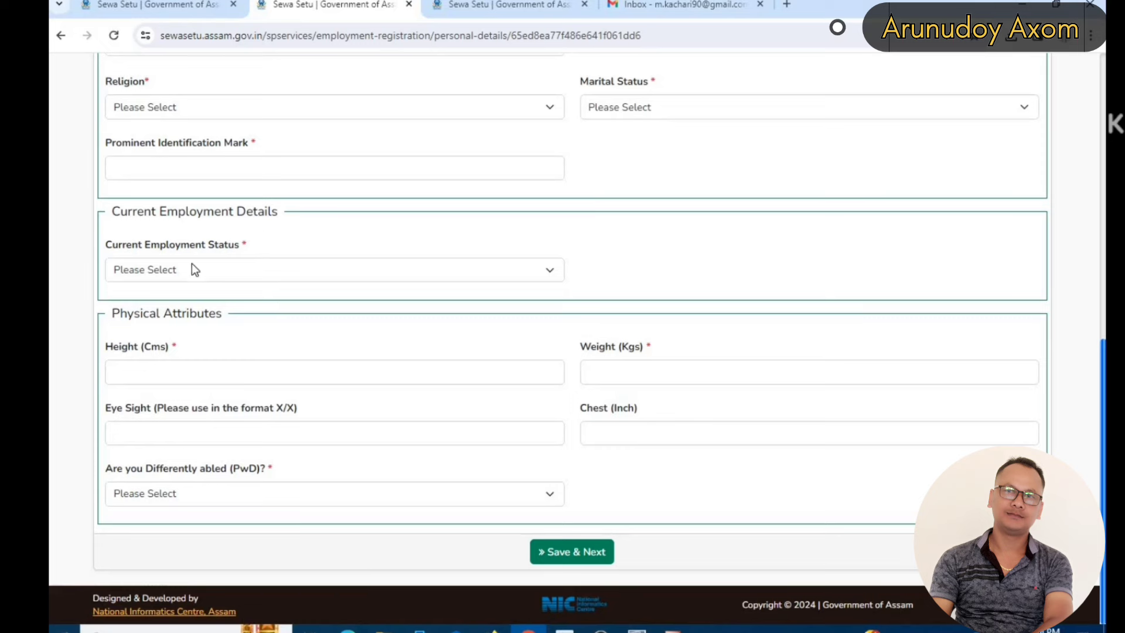
left_click(158, 272)
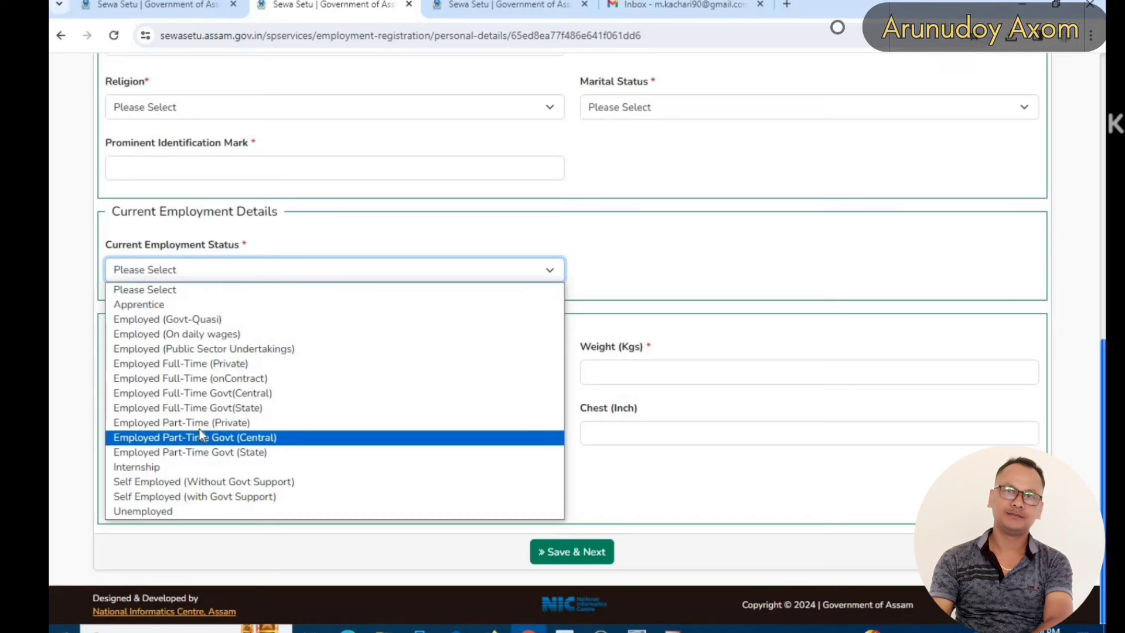
left_click(137, 515)
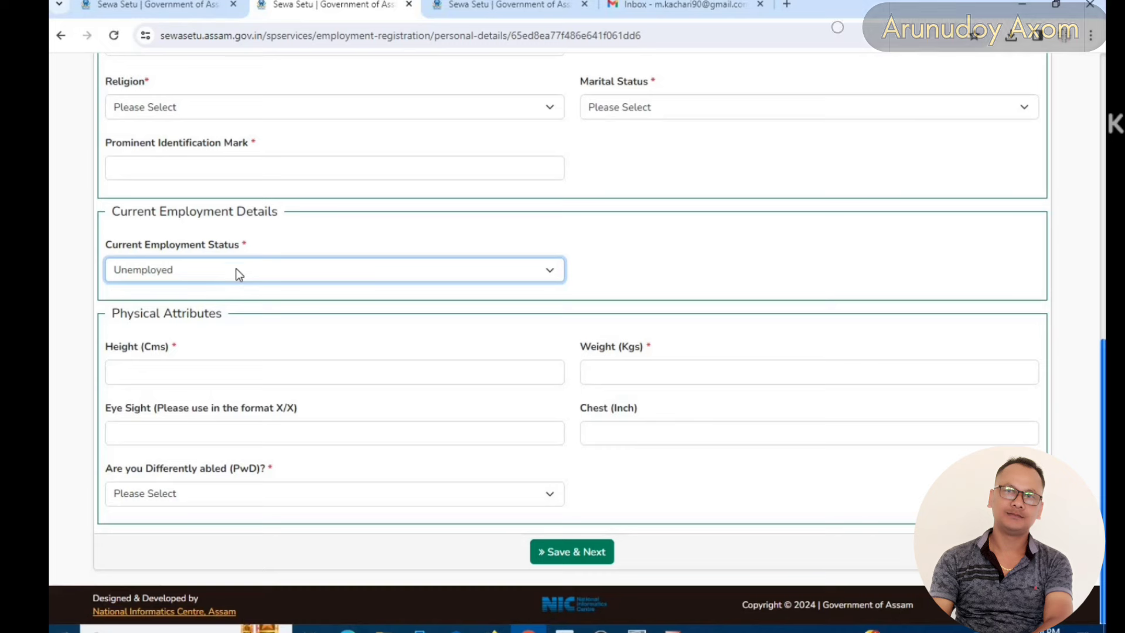
Set the employment status to Employed Full-Time Govt(State) and the organization/department name to HEALTH AND FAMILY WELFARE
left_click(236, 268)
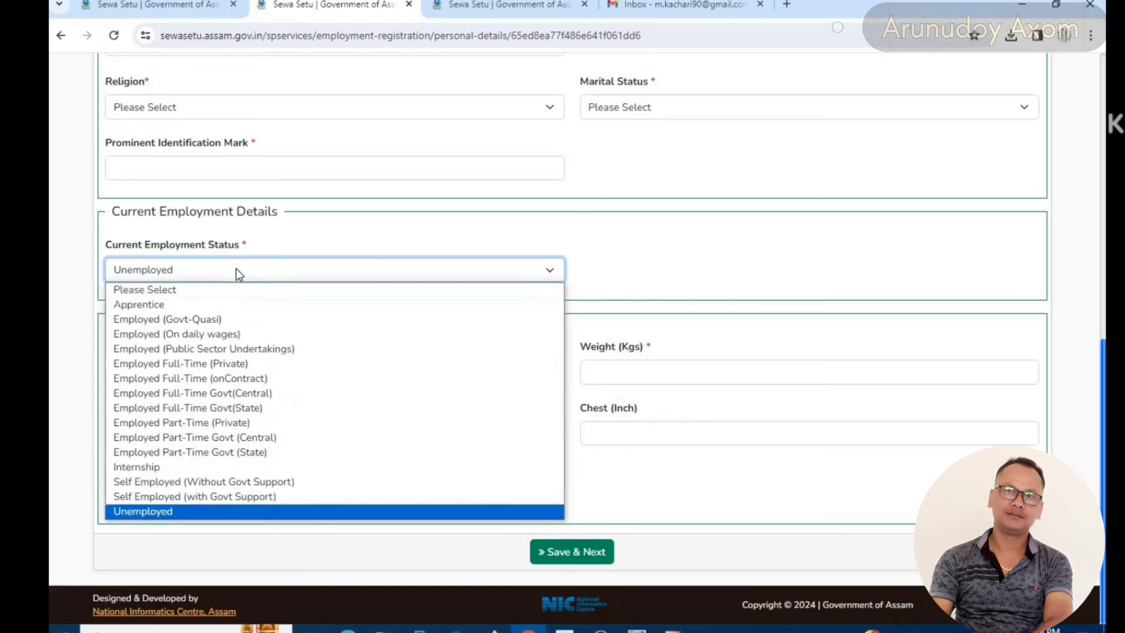
left_click(210, 409)
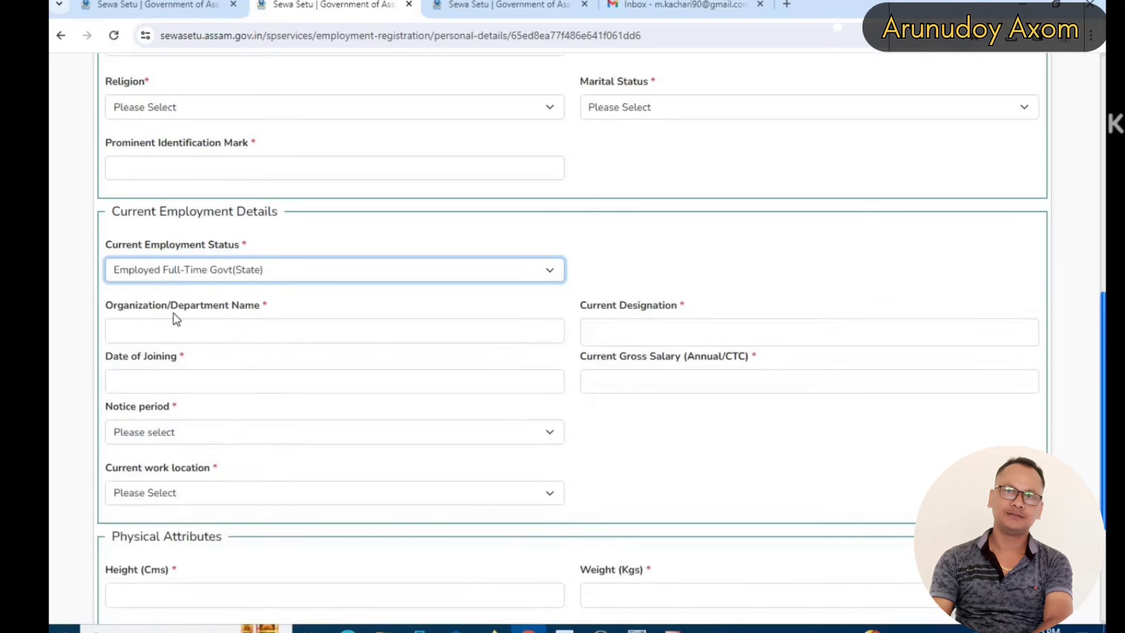
left_click(281, 329)
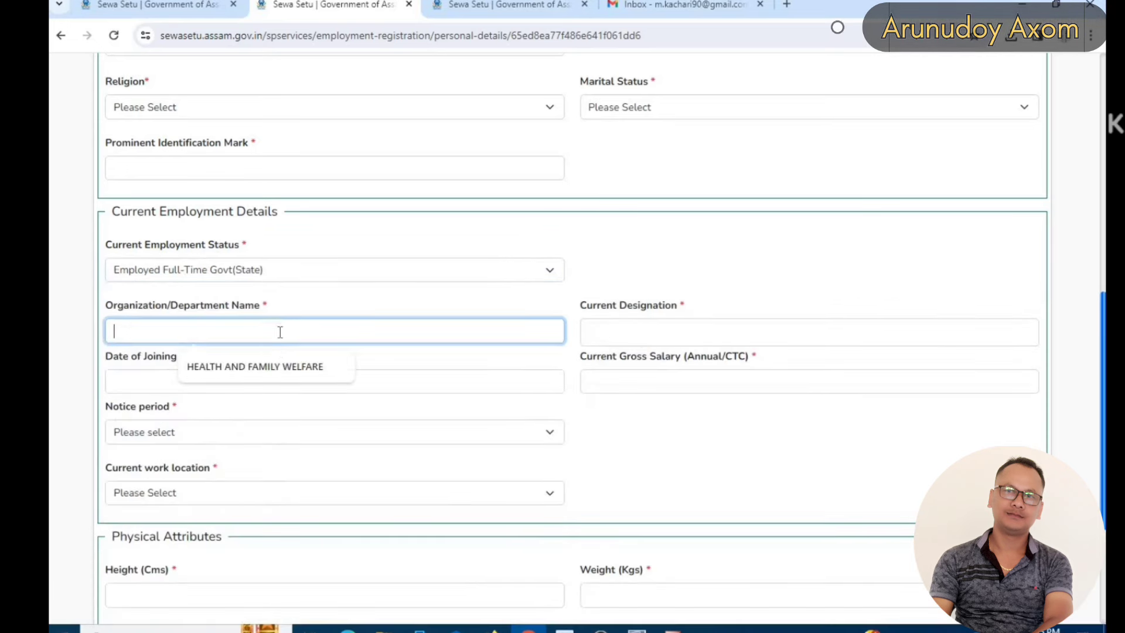
left_click(252, 370)
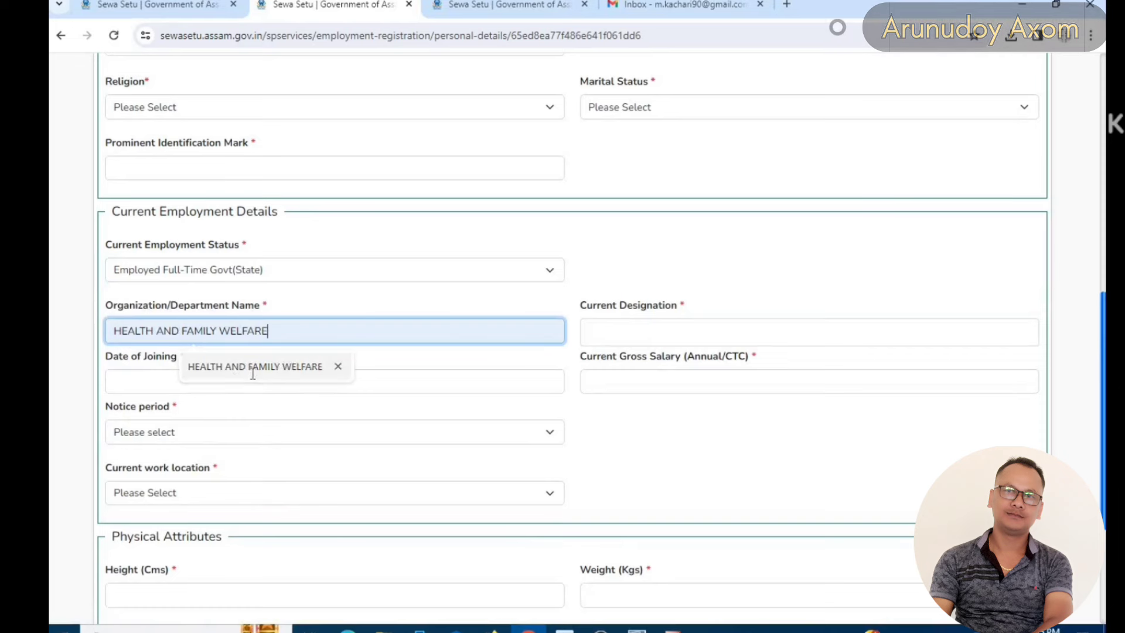
Choose GNM Nurse, General as the current designation and remove that entry again
left_click(657, 336)
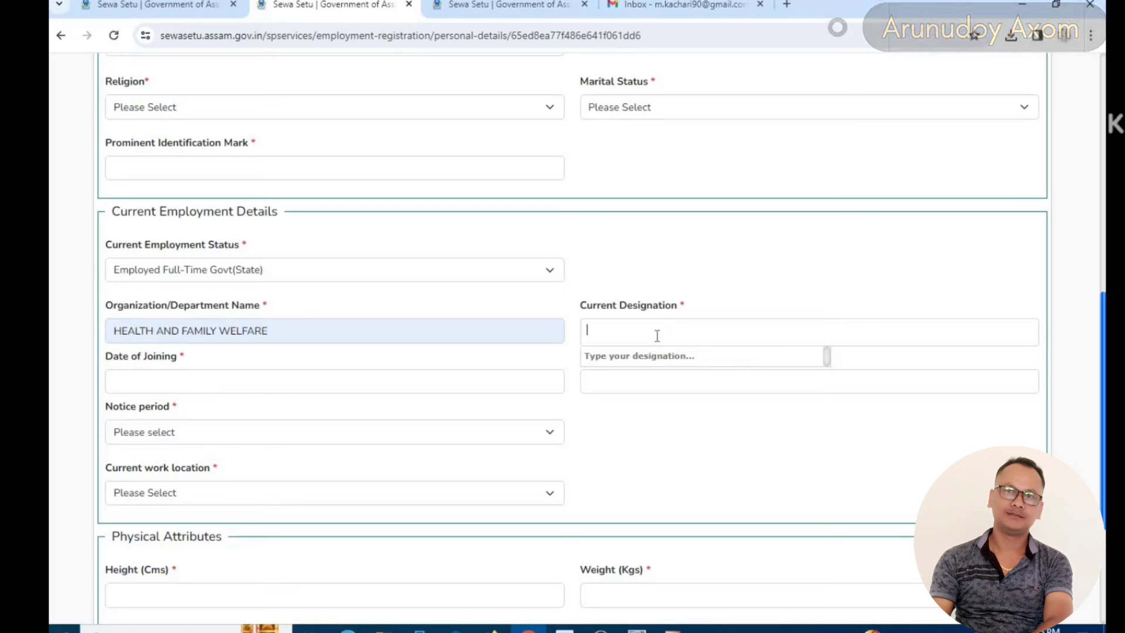
type("G")
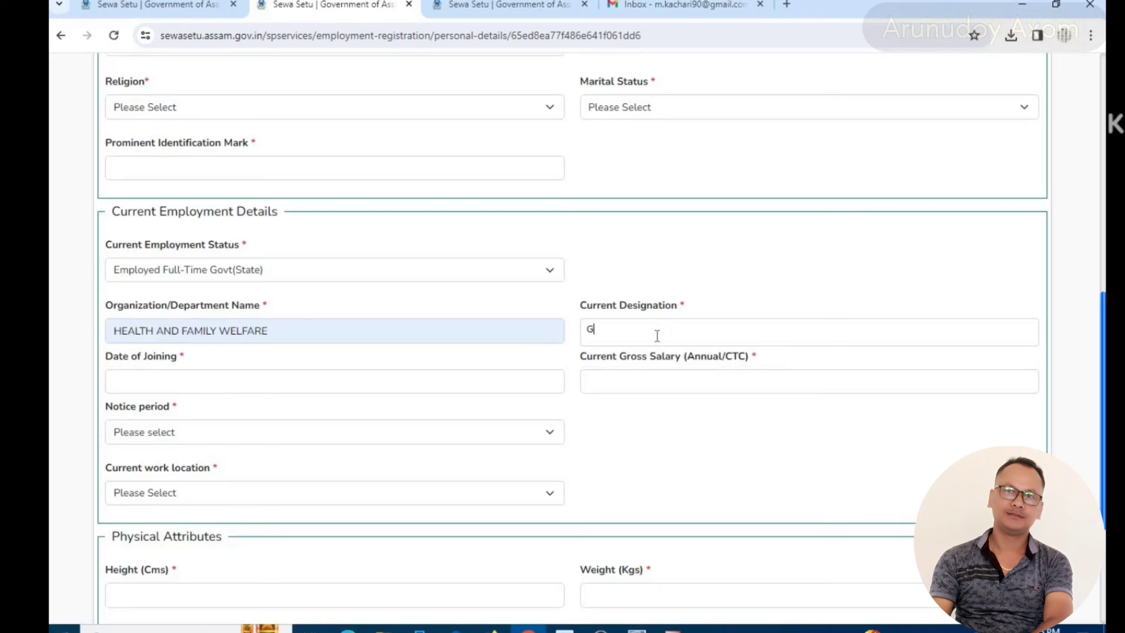
type("NM")
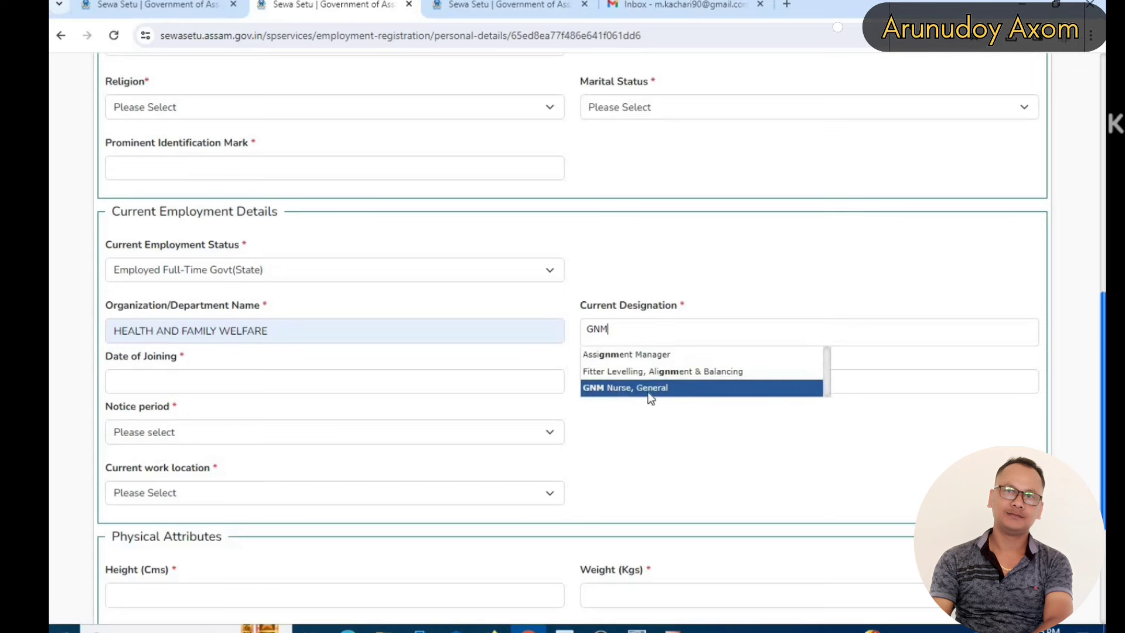
left_click(604, 389)
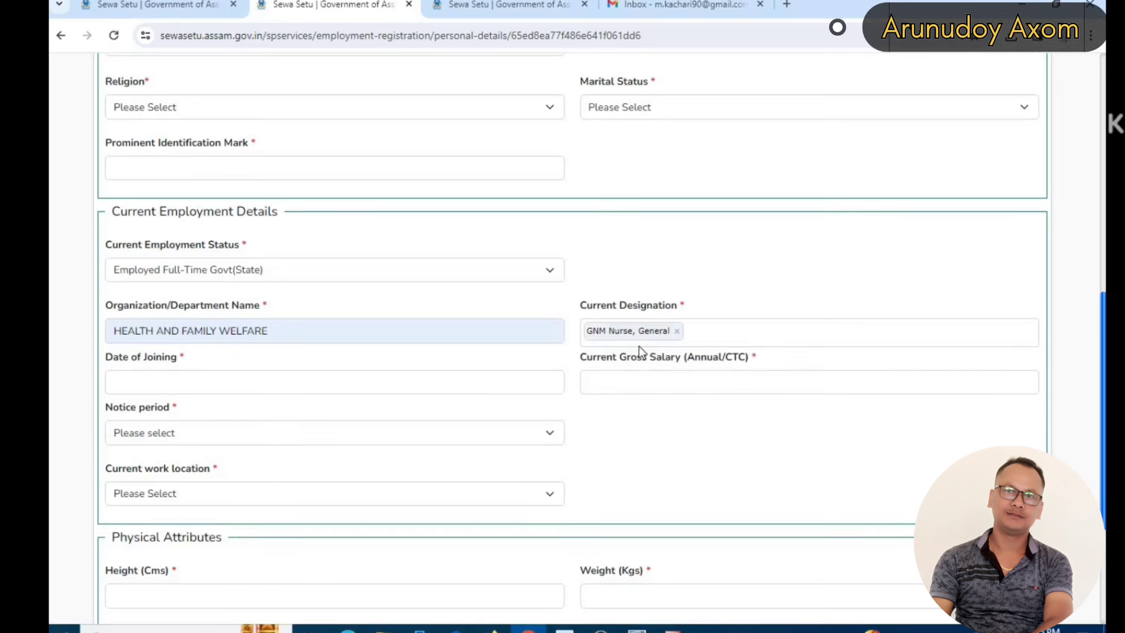
left_click(676, 331)
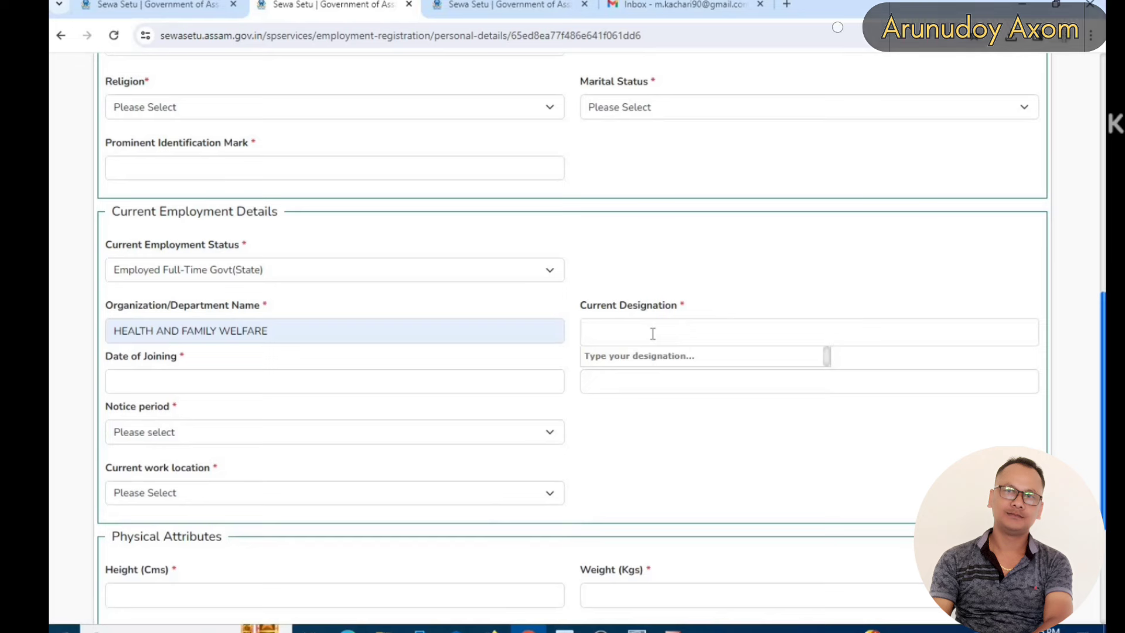
Set the current designation to Nursing Attendant/ANM and the notice period to None
type("ANM")
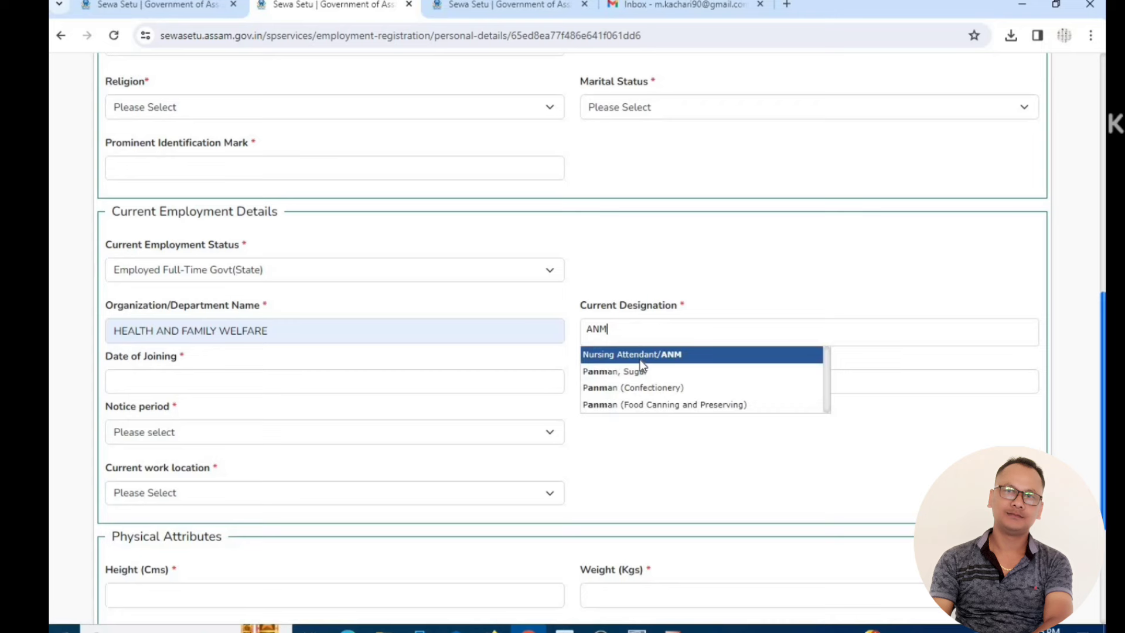
left_click(640, 357)
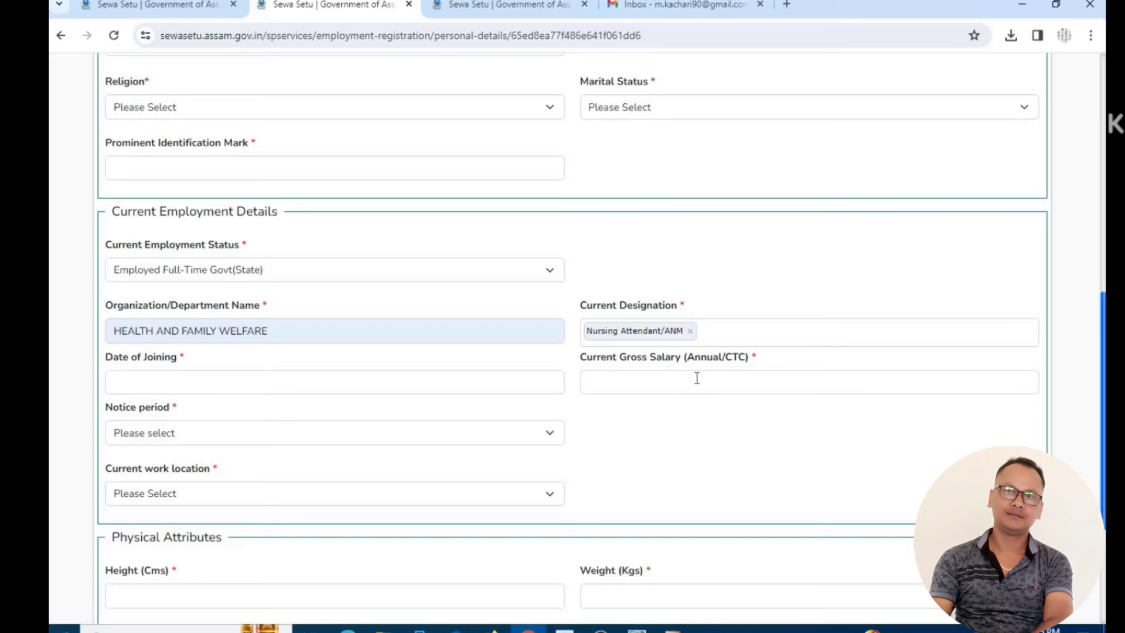
left_click(160, 435)
left_click(146, 466)
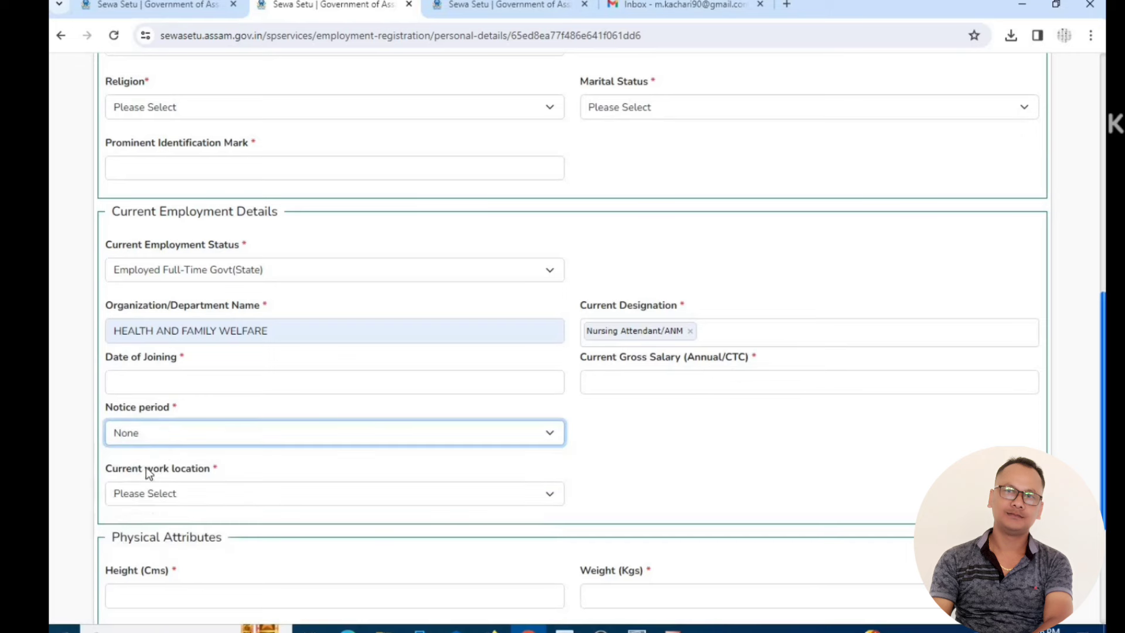
left_click(166, 437)
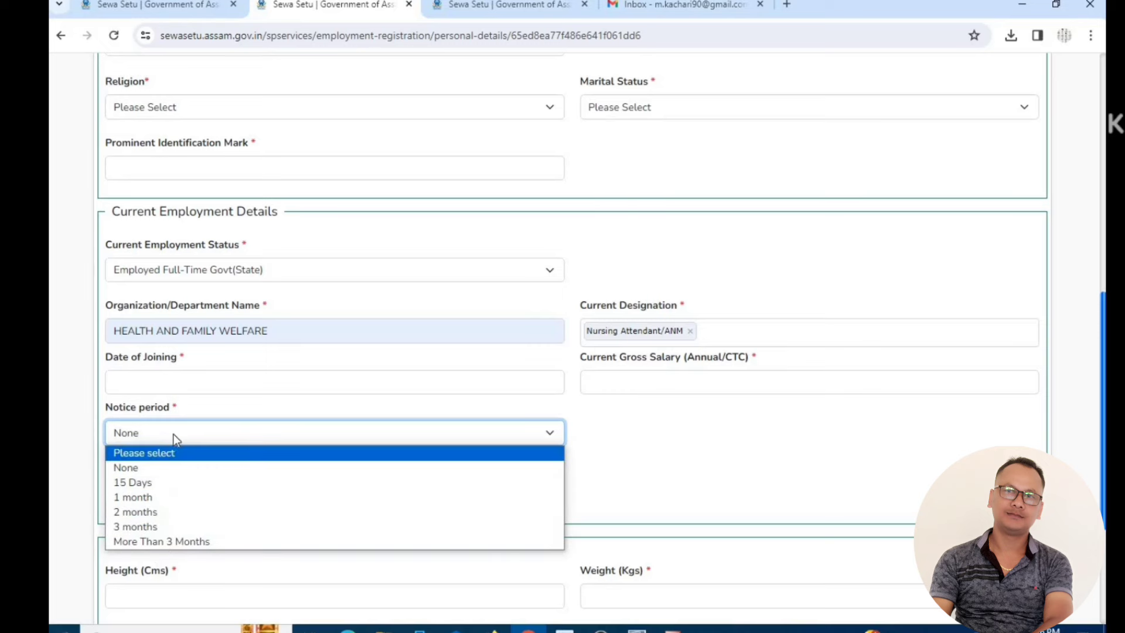
left_click(160, 467)
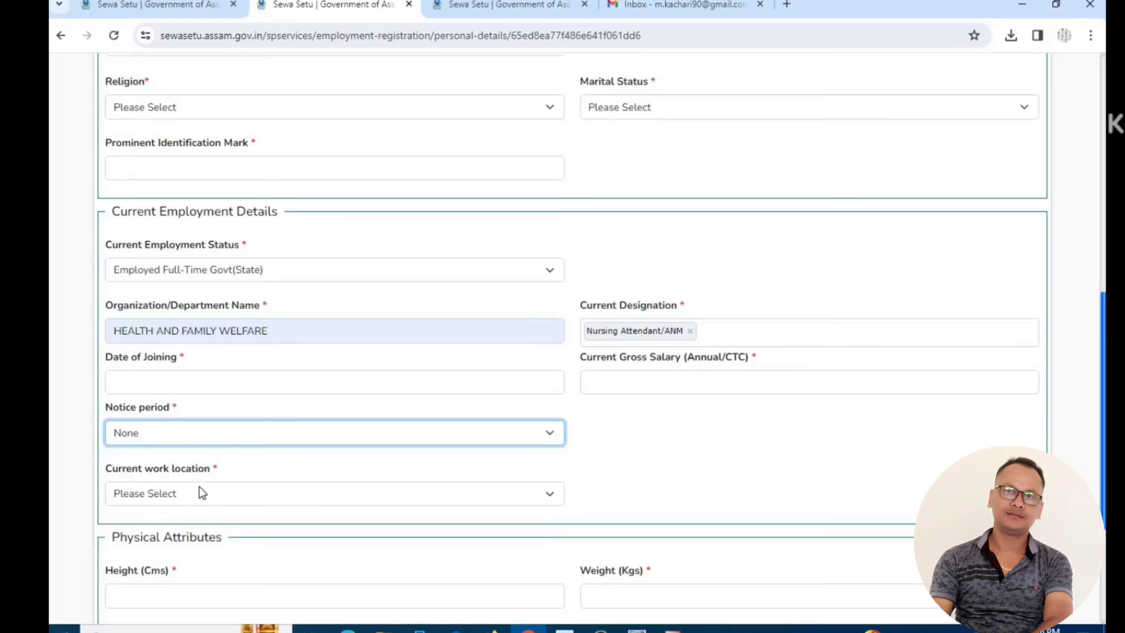
Set the current work location to Assam and its district to DIBRUGARH
left_click(205, 492)
left_click(187, 528)
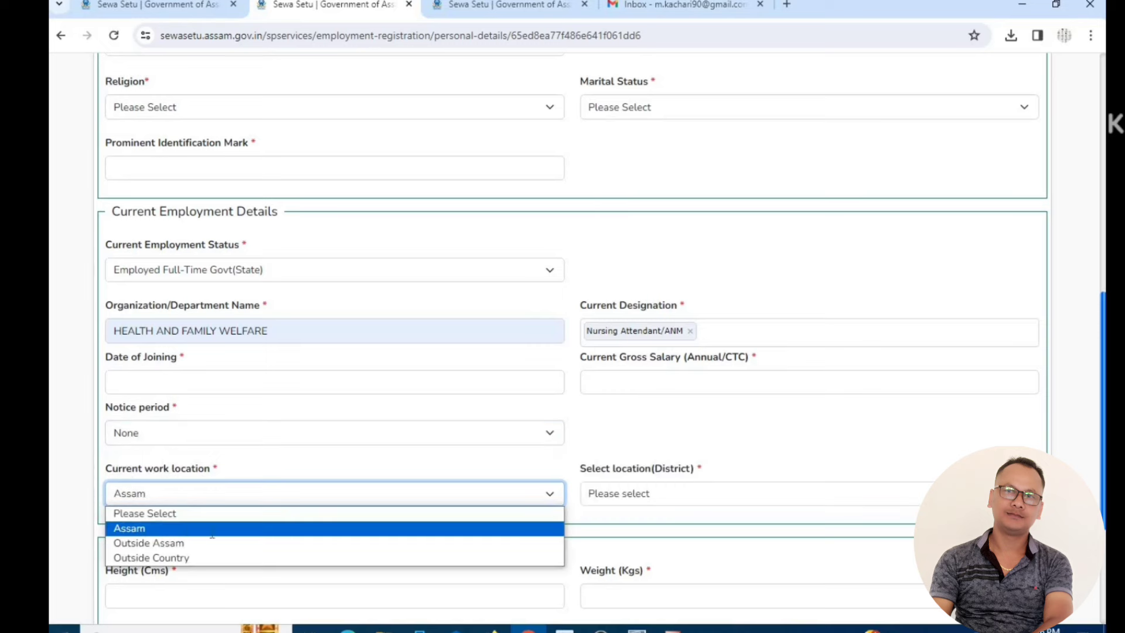
left_click(631, 498)
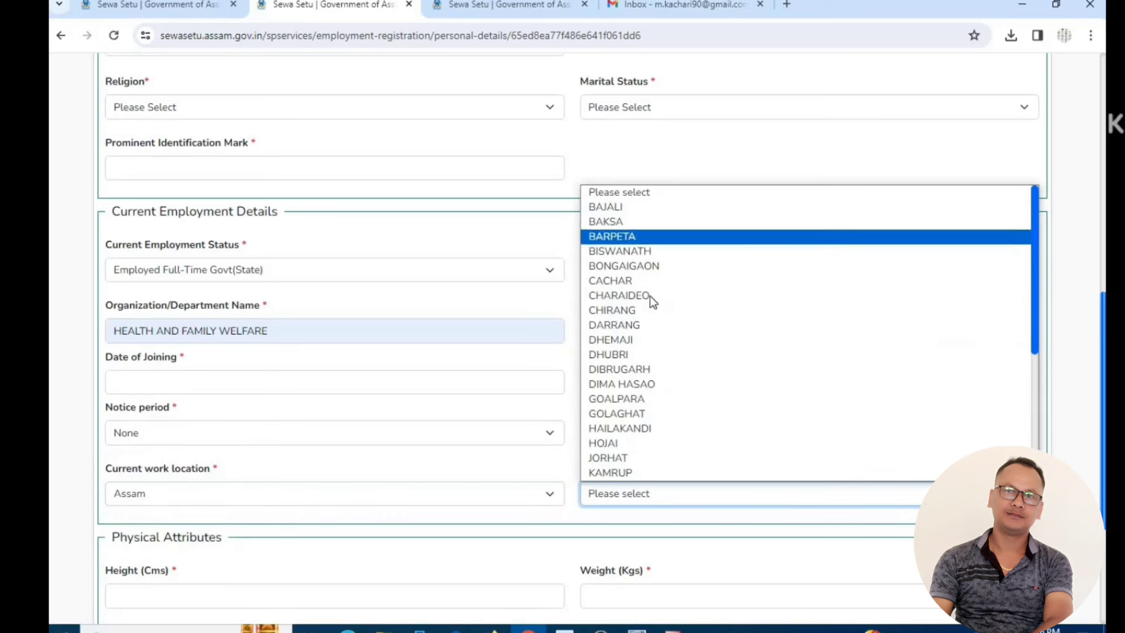
left_click(650, 368)
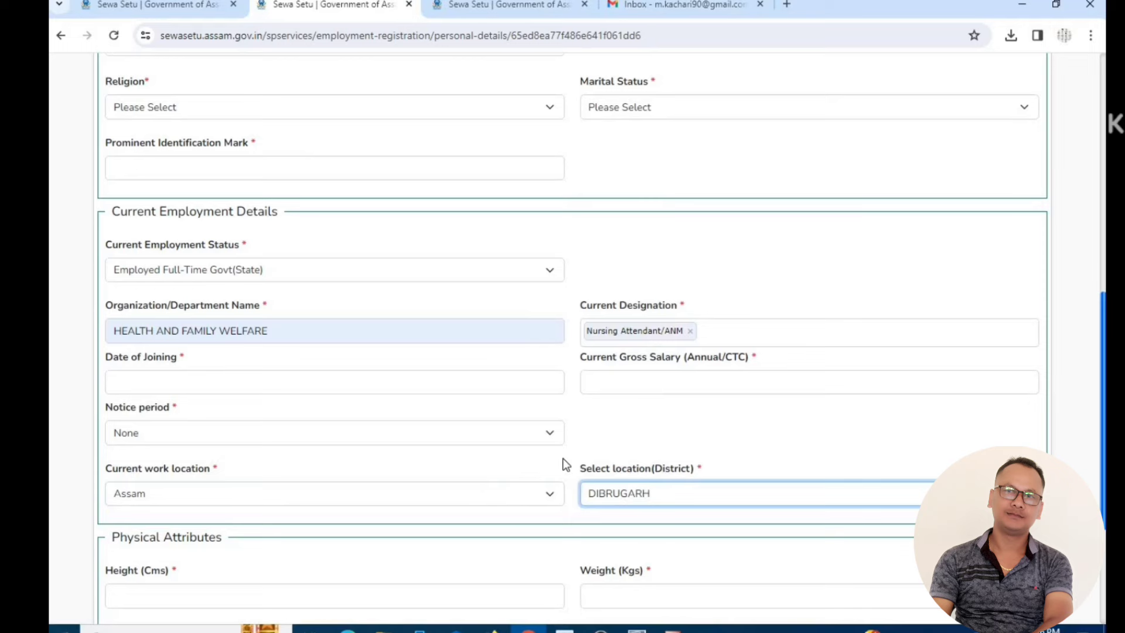
Answer No to the differently abled (PwD) question and save the personal details to continue to the address section
scroll(562, 459, "down", 4)
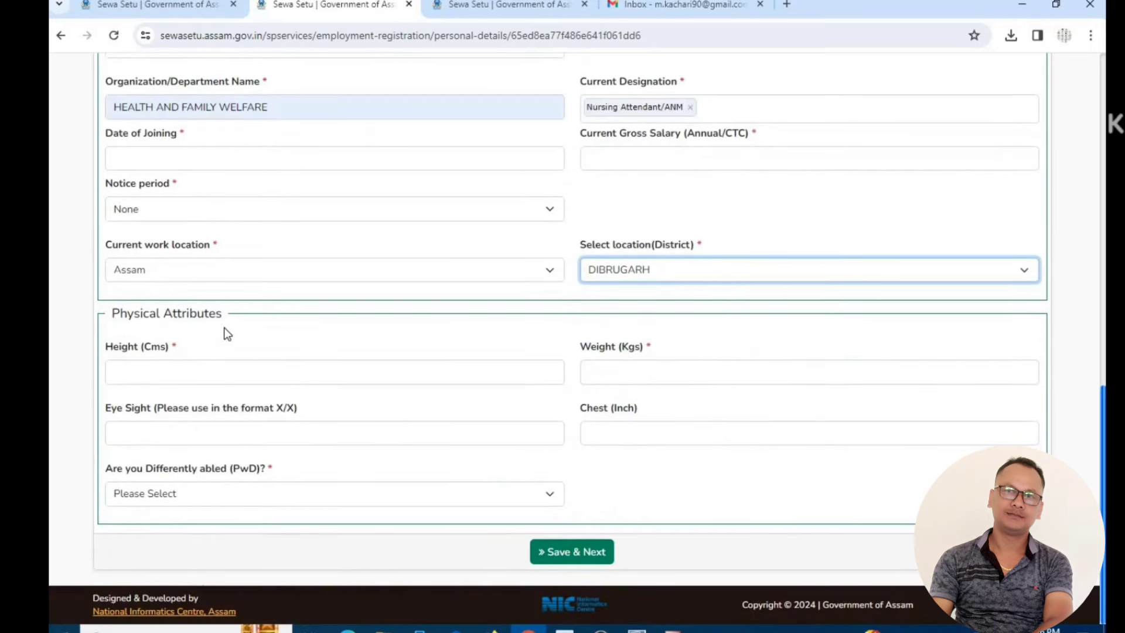
left_click(160, 497)
left_click(130, 546)
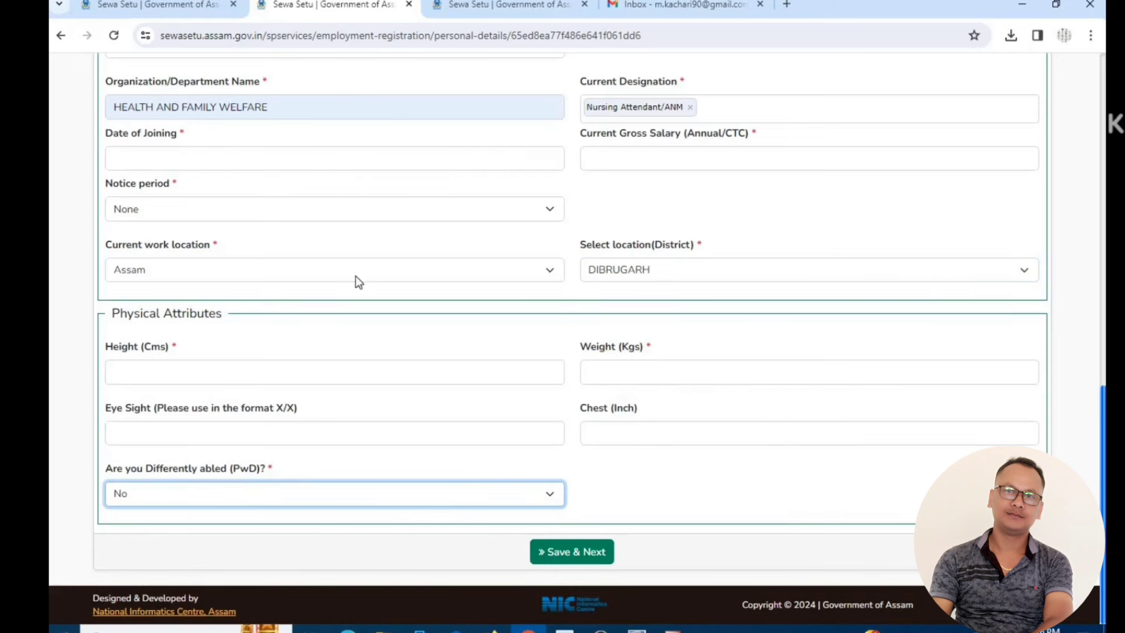
left_click(561, 562)
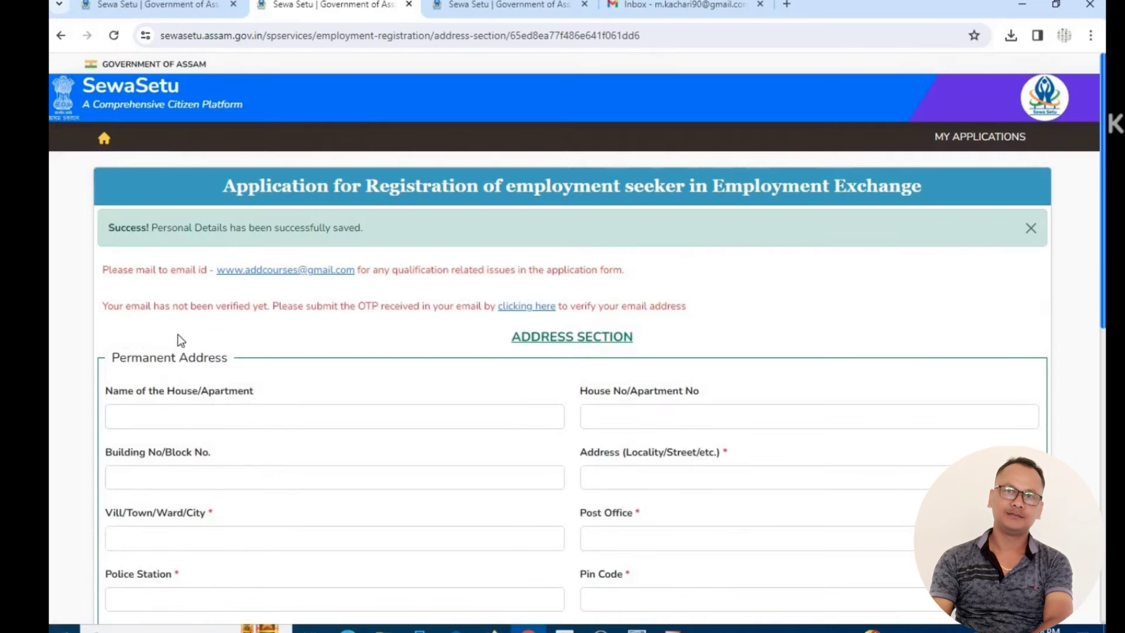
Set the permanent address district to DIBRUGARH, sub-division to Dibrugarh, revenue circle to Naharkatiya and residence to Rural
scroll(615, 352, "down", 3)
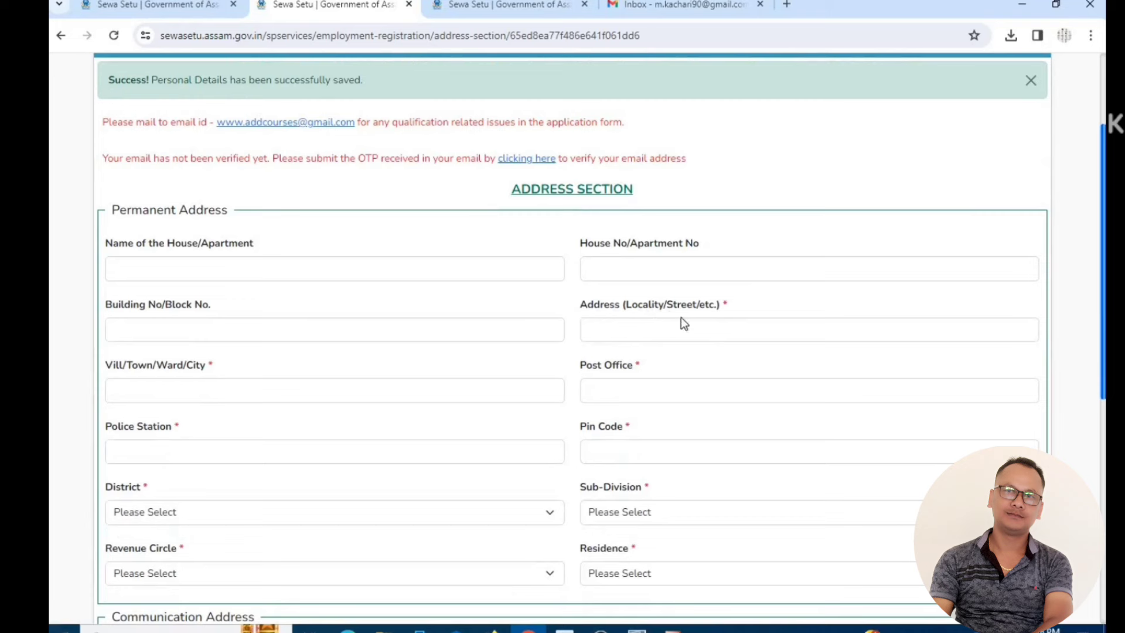
left_click(650, 332)
left_click(797, 356)
scroll(75, 467, "down", 1)
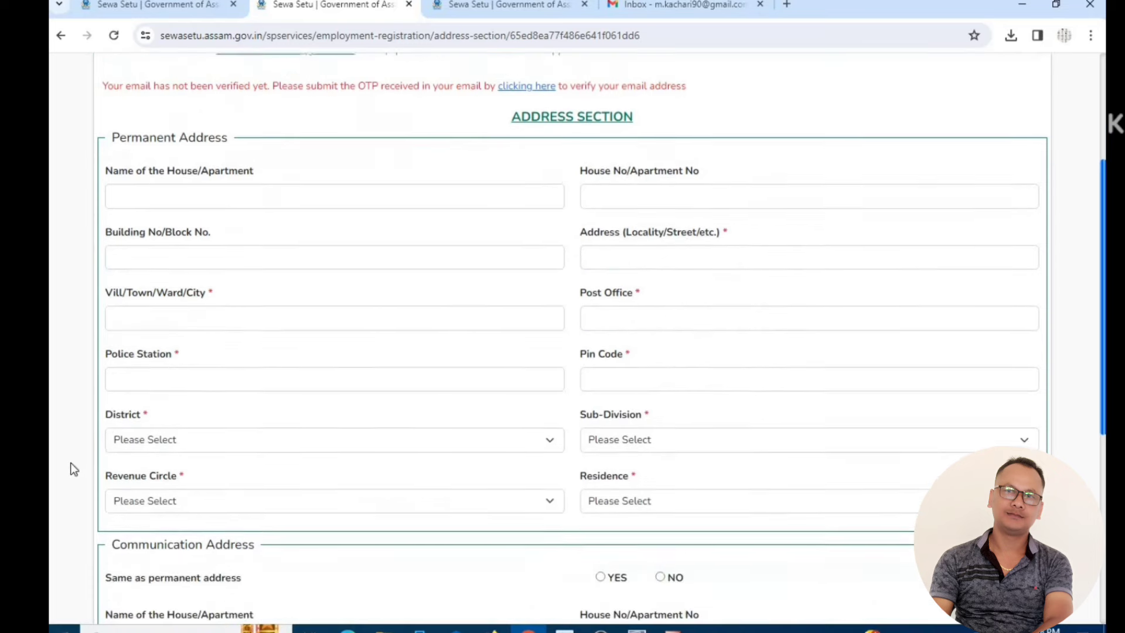
left_click(151, 435)
left_click(154, 313)
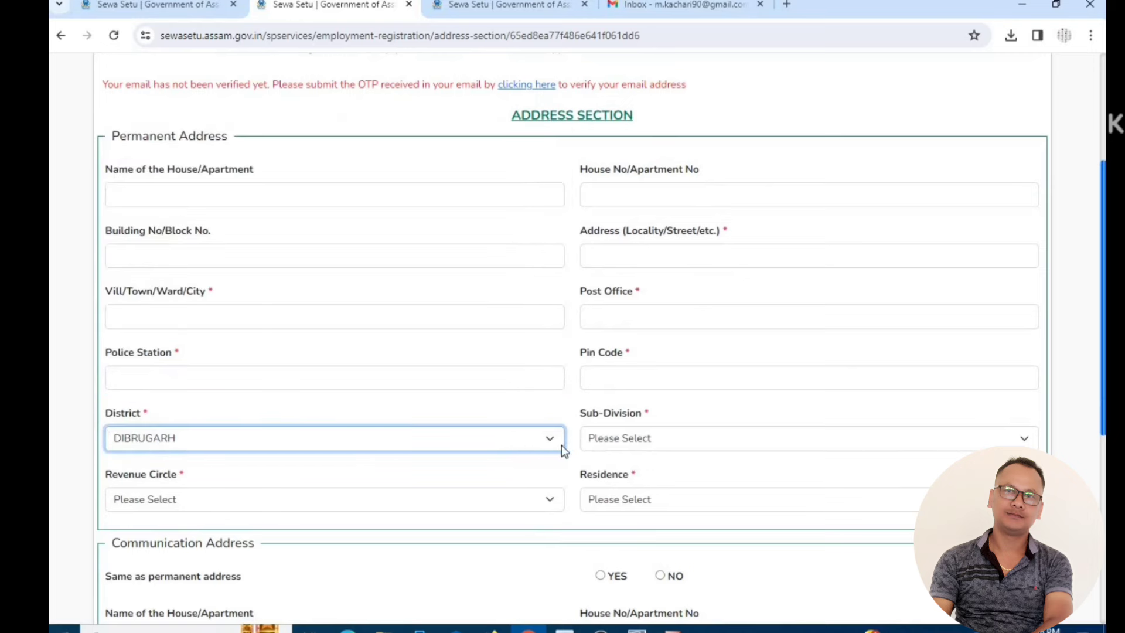
left_click(620, 436)
left_click(616, 471)
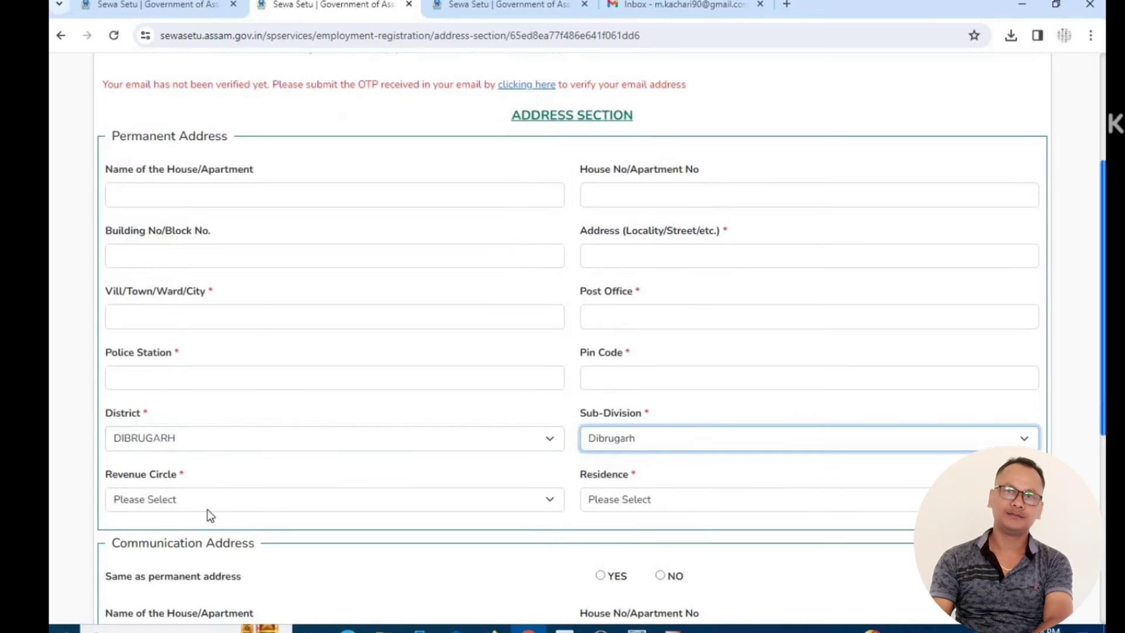
left_click(188, 497)
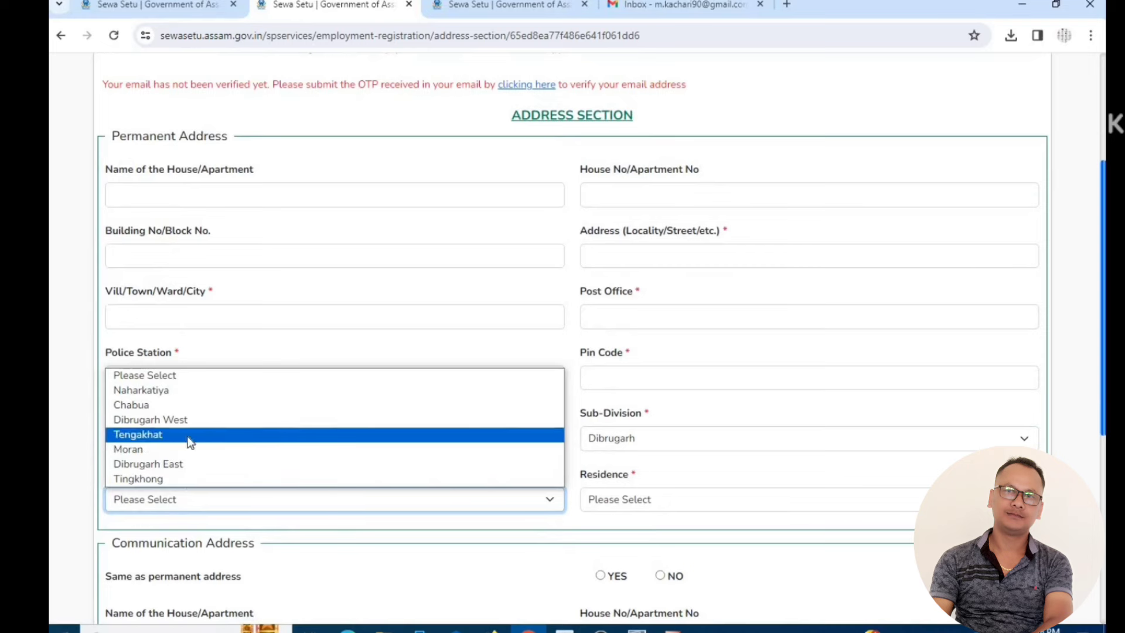
left_click(183, 390)
left_click(628, 501)
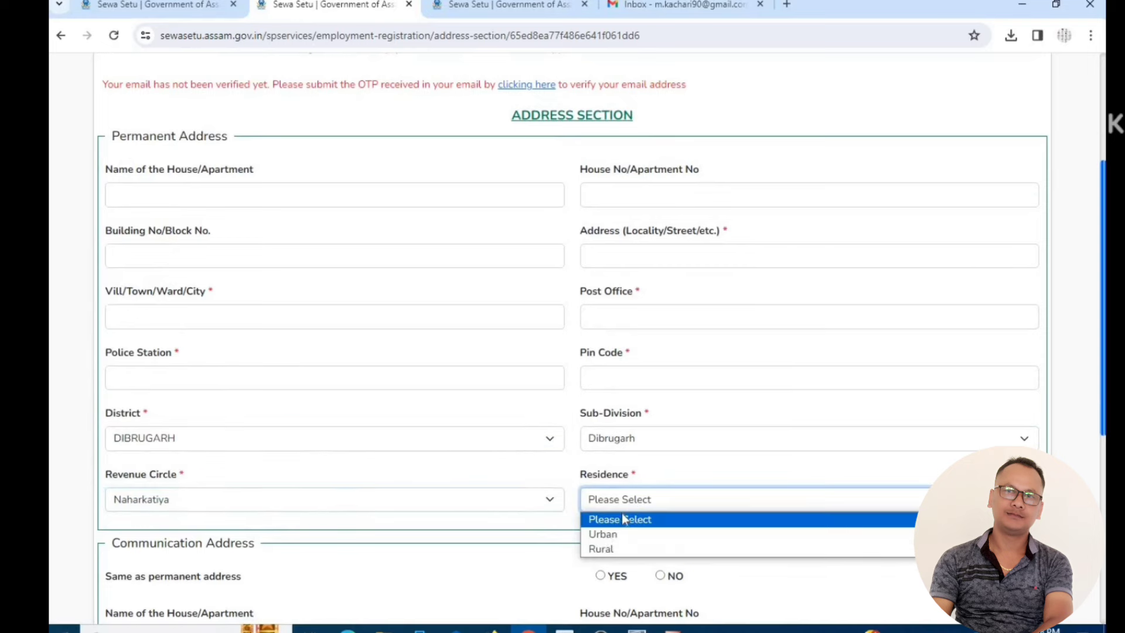
left_click(604, 548)
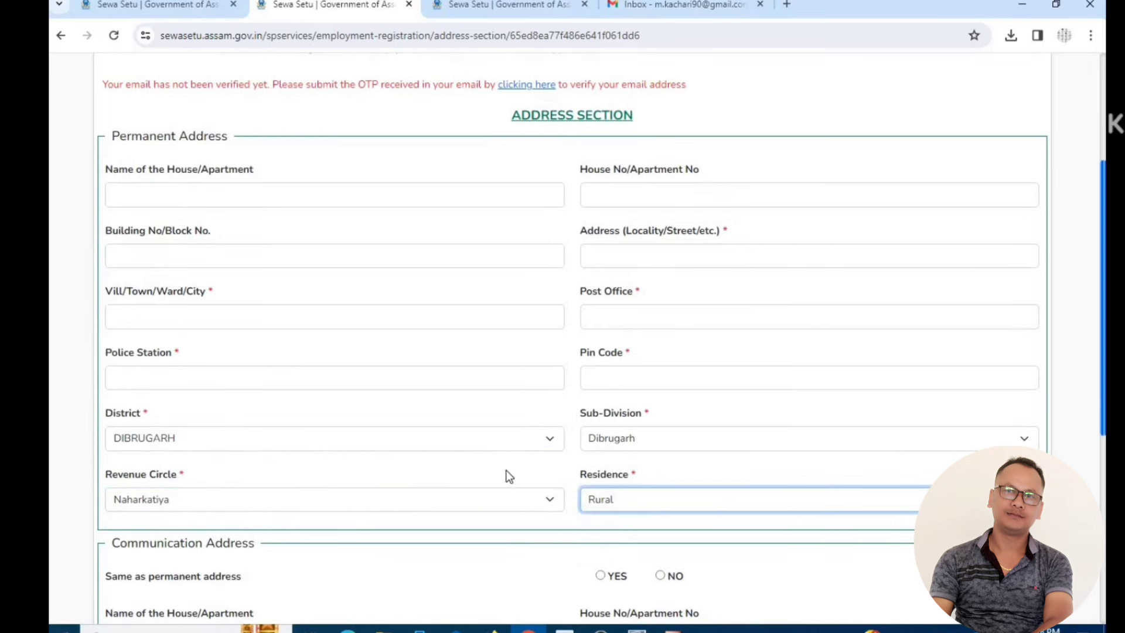
Mark the communication address as not the same as the permanent address and save the address section
scroll(189, 364, "down", 3)
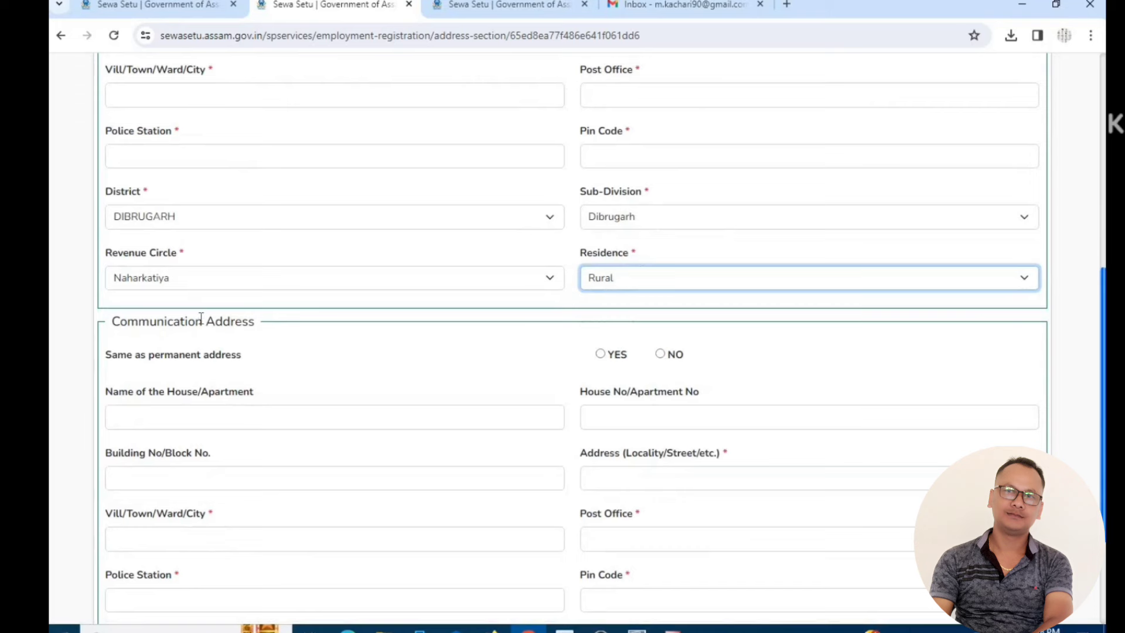
left_click(601, 354)
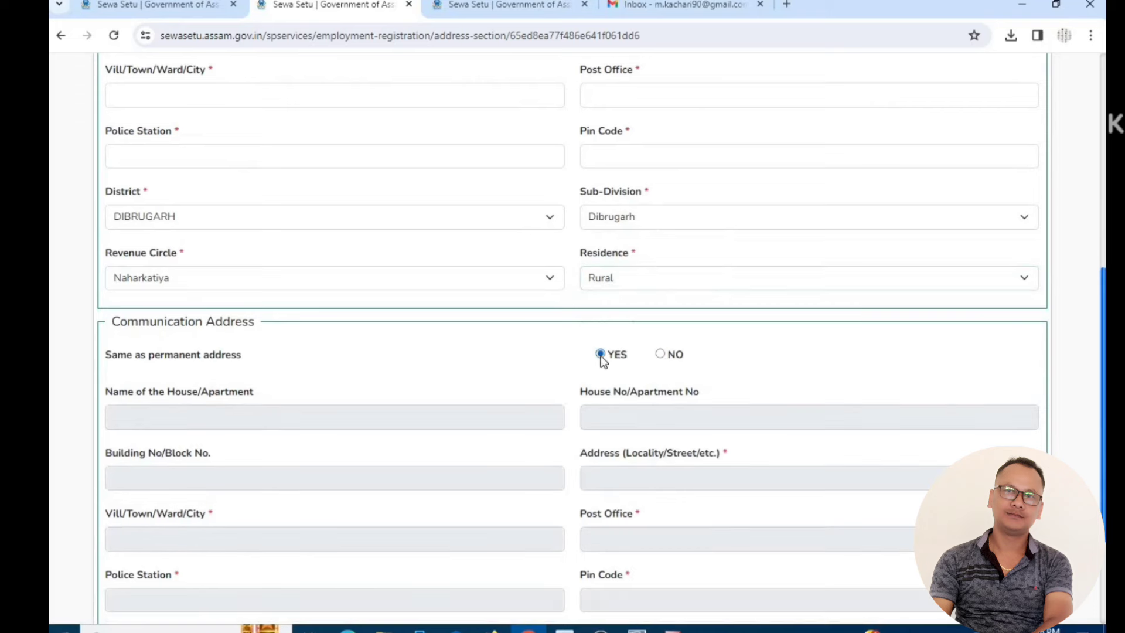
left_click(661, 354)
scroll(641, 387, "down", 3)
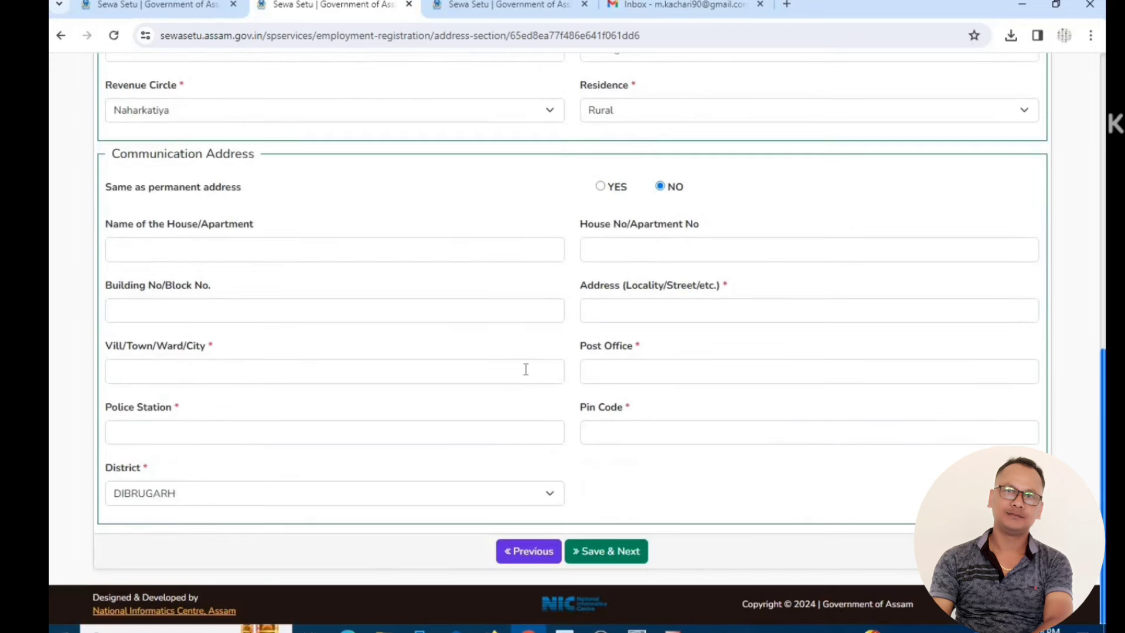
left_click(612, 554)
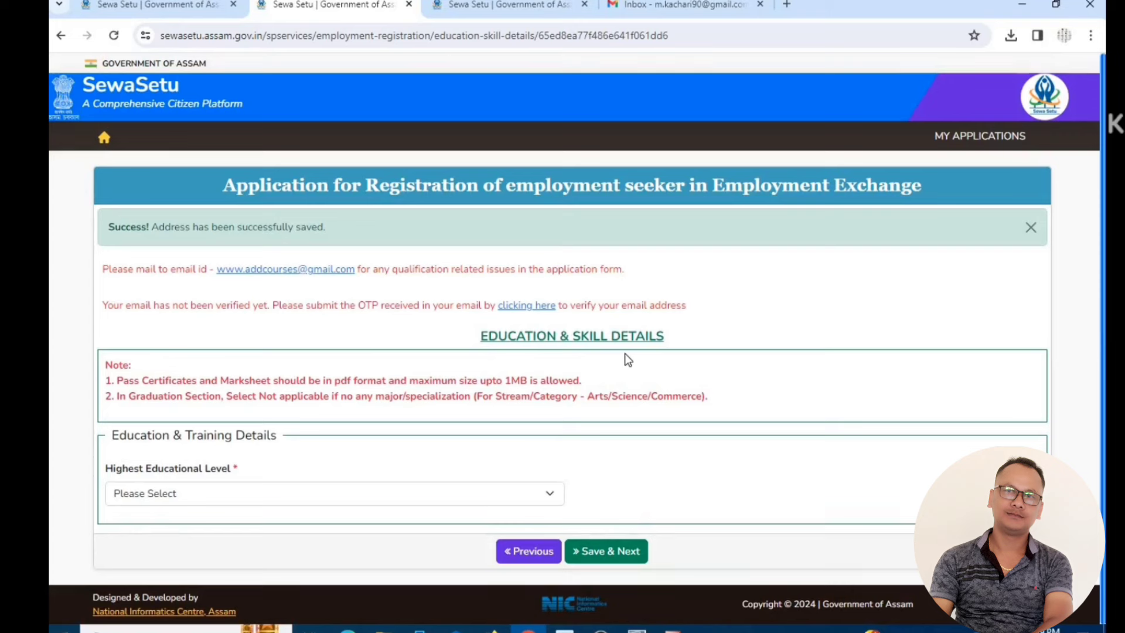
Set the highest educational level to Diploma and view the qualification options in the diploma details
left_click(205, 501)
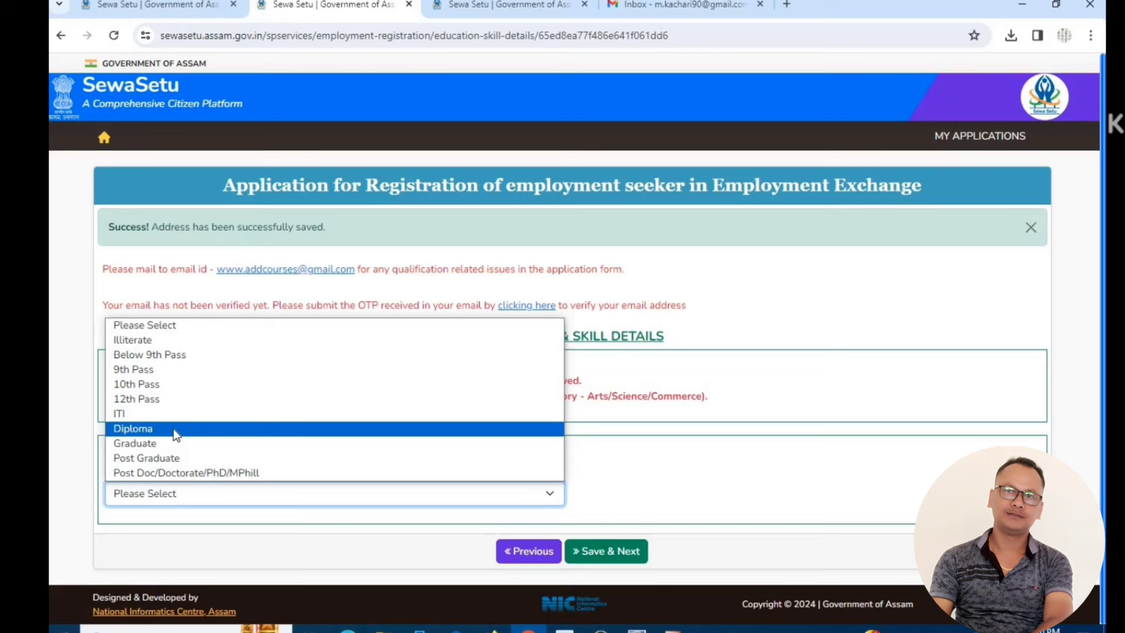
left_click(132, 431)
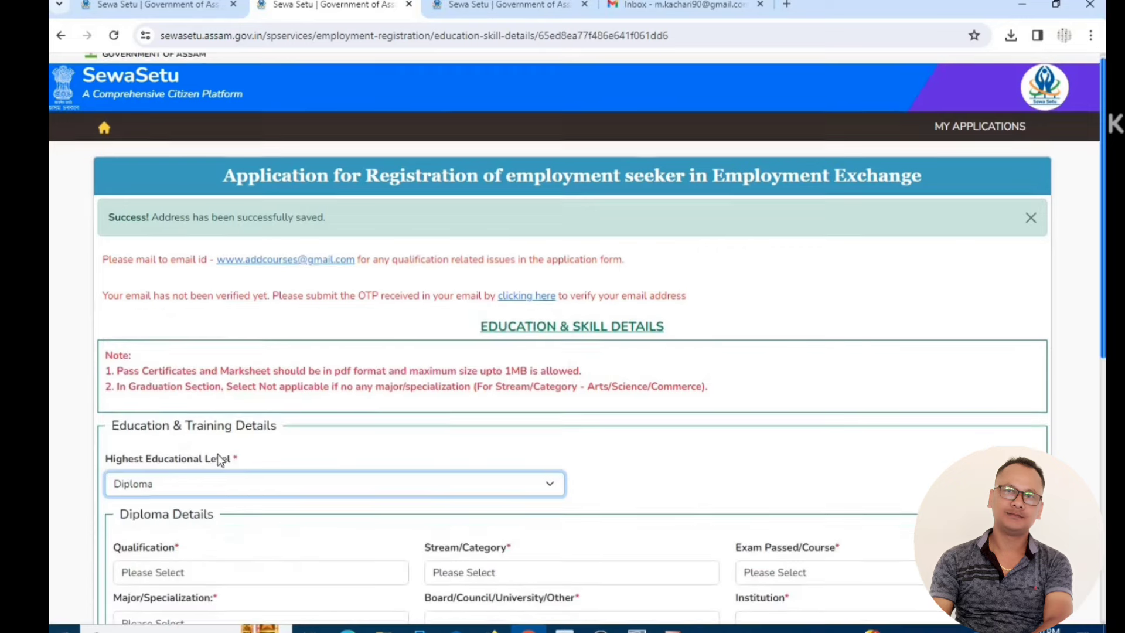
scroll(176, 410, "down", 3)
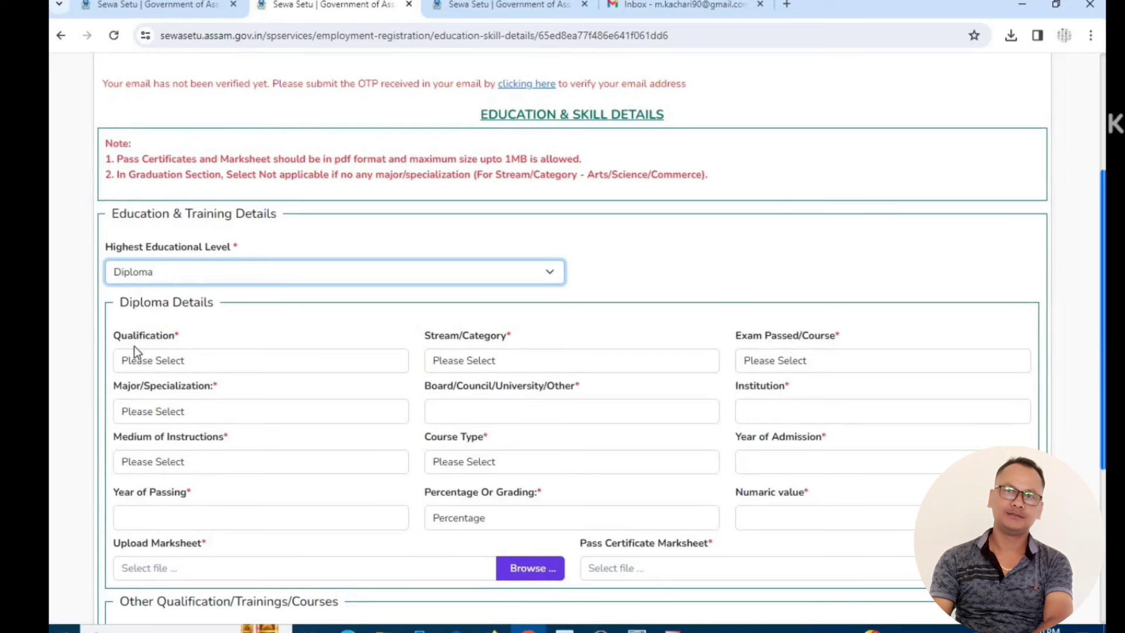
left_click(171, 361)
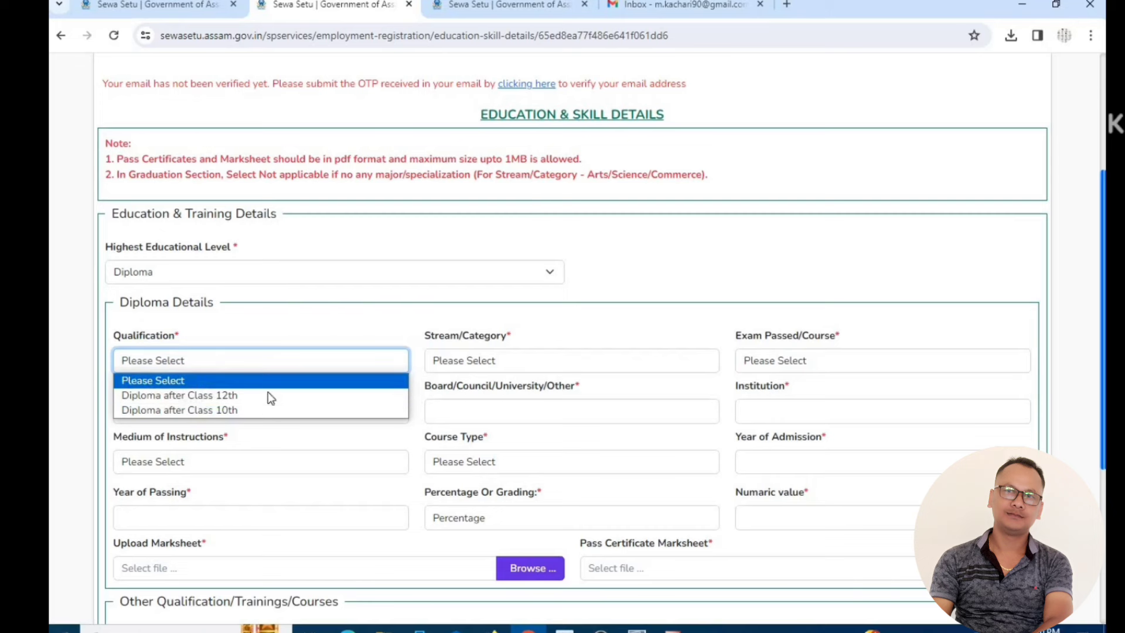
left_click(234, 316)
Set the highest educational level to Graduate in the education and training details
left_click(188, 271)
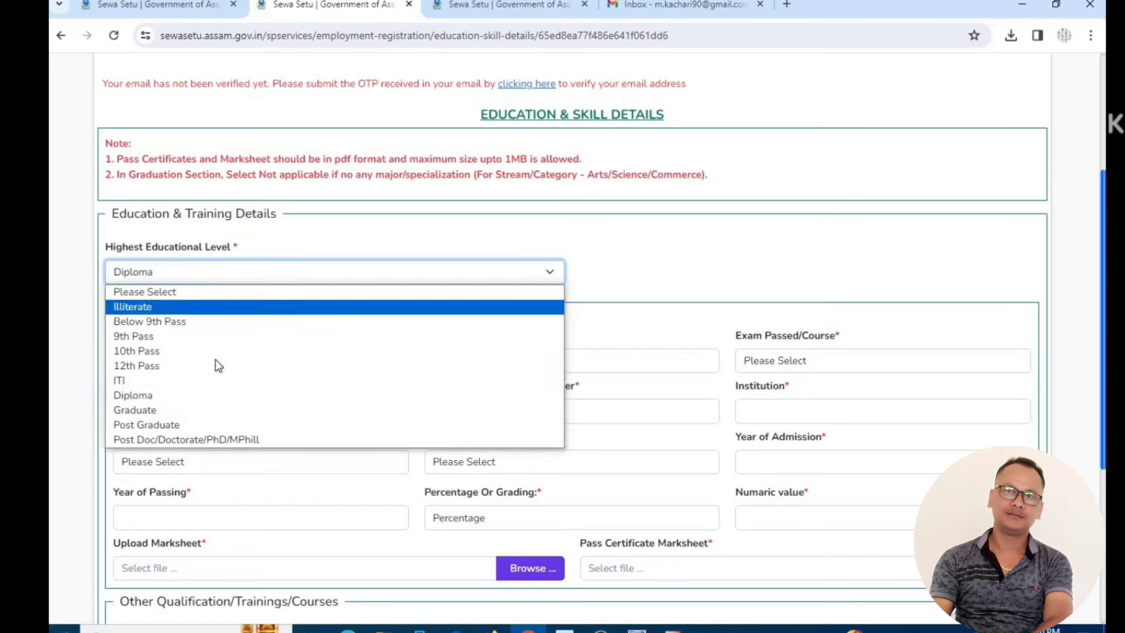
key("Escape")
key("Down")
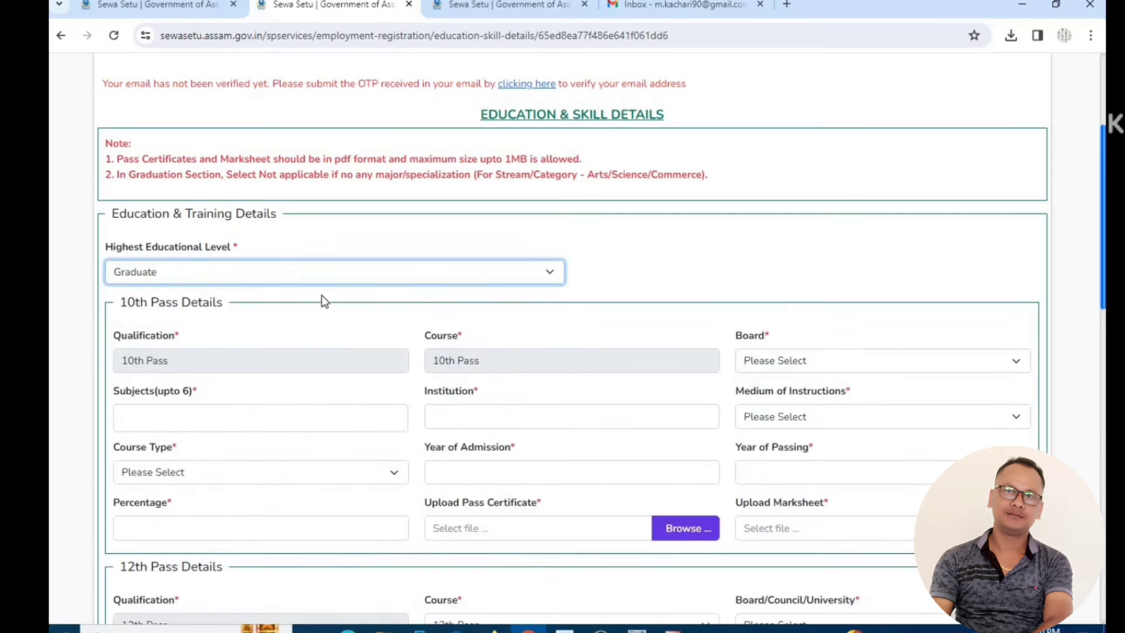
Set the 10th pass board to SEBA and add Assamese MIL as a subject
scroll(338, 299, "down", 1)
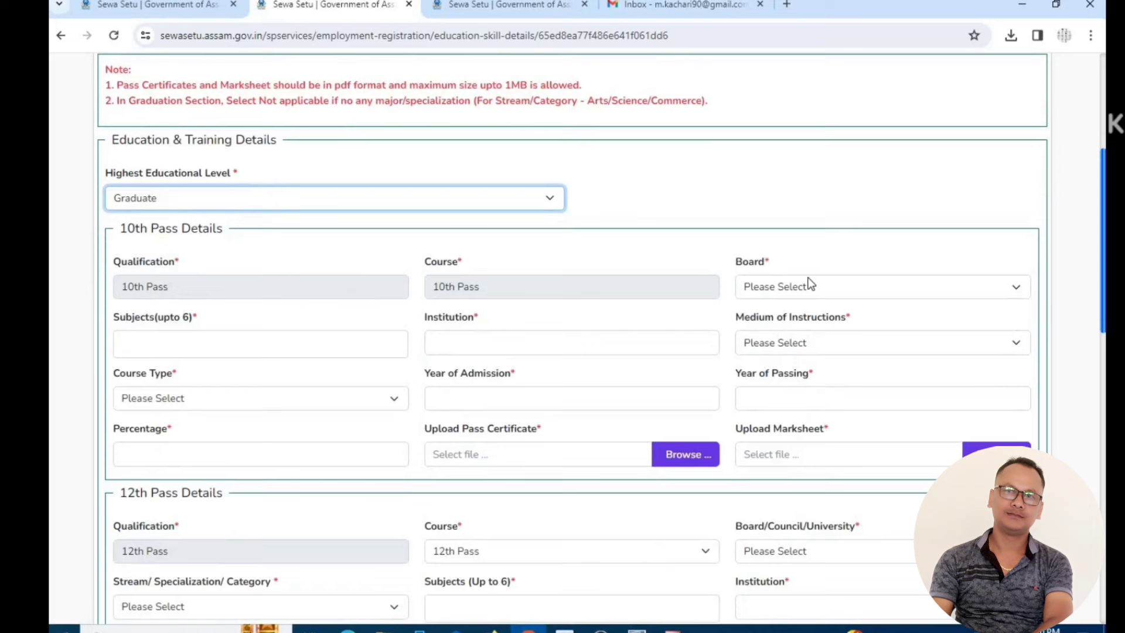
left_click(786, 289)
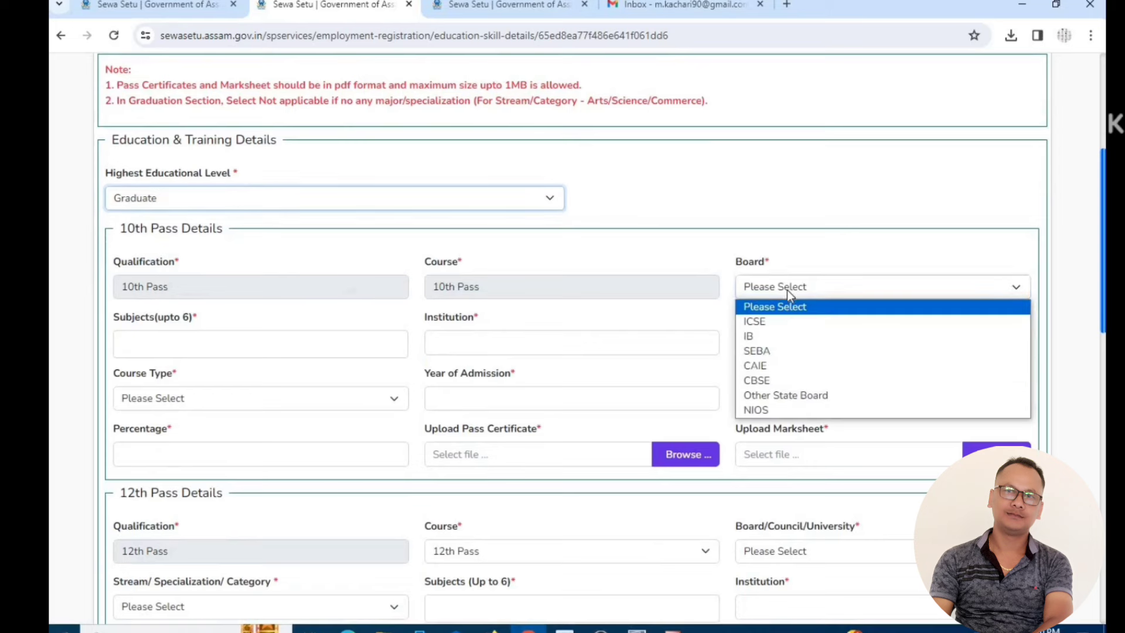
left_click(773, 351)
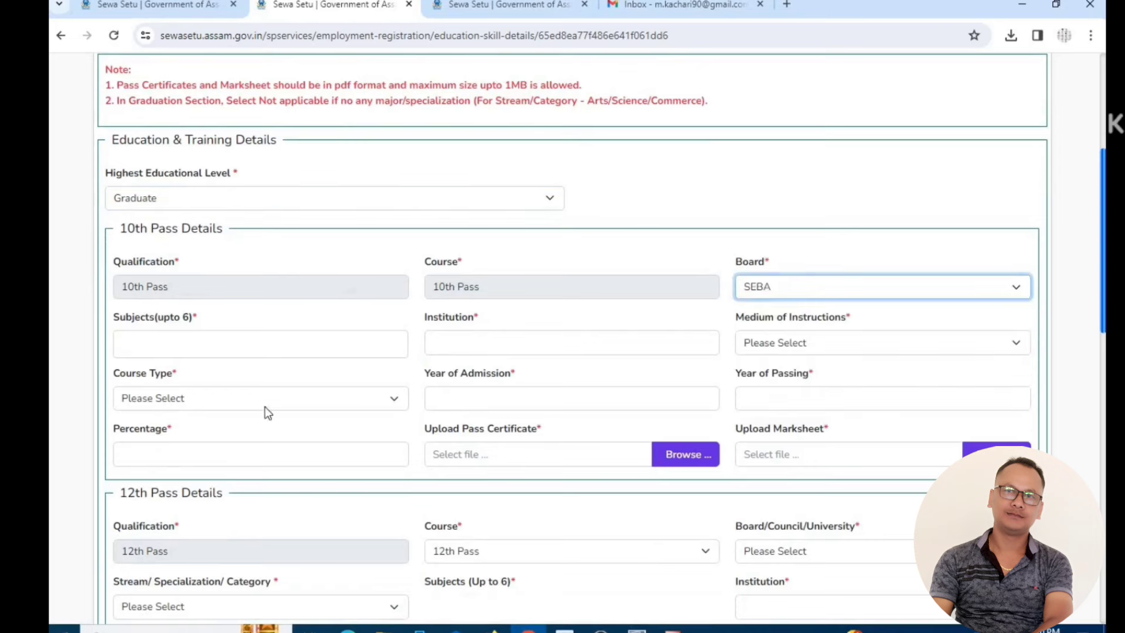
left_click(189, 345)
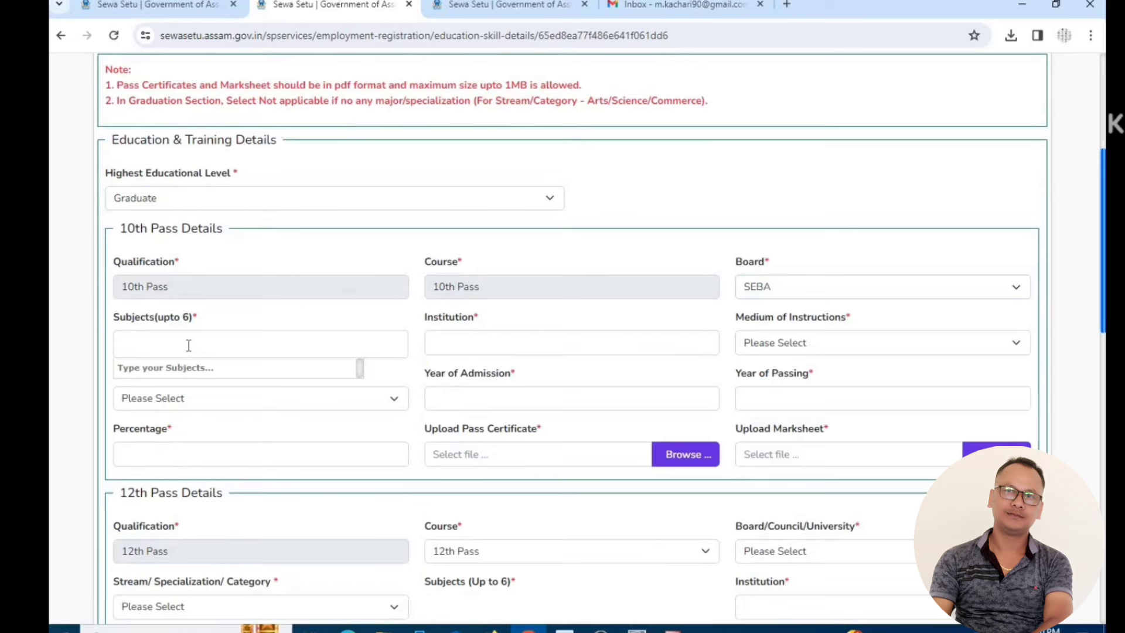
type("ASSA")
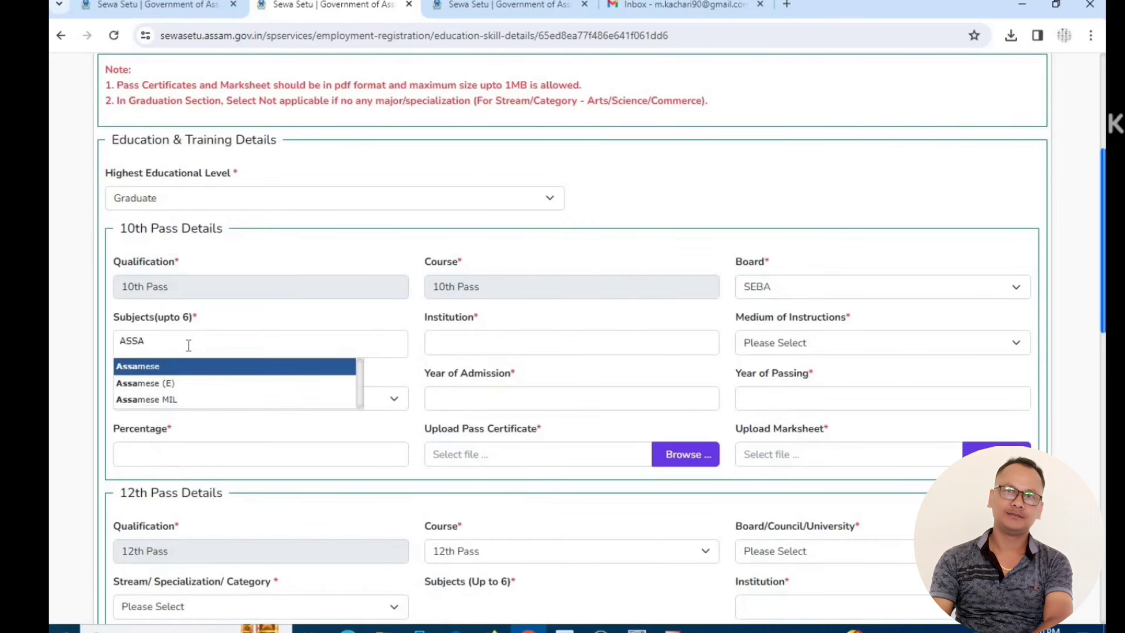
left_click(181, 401)
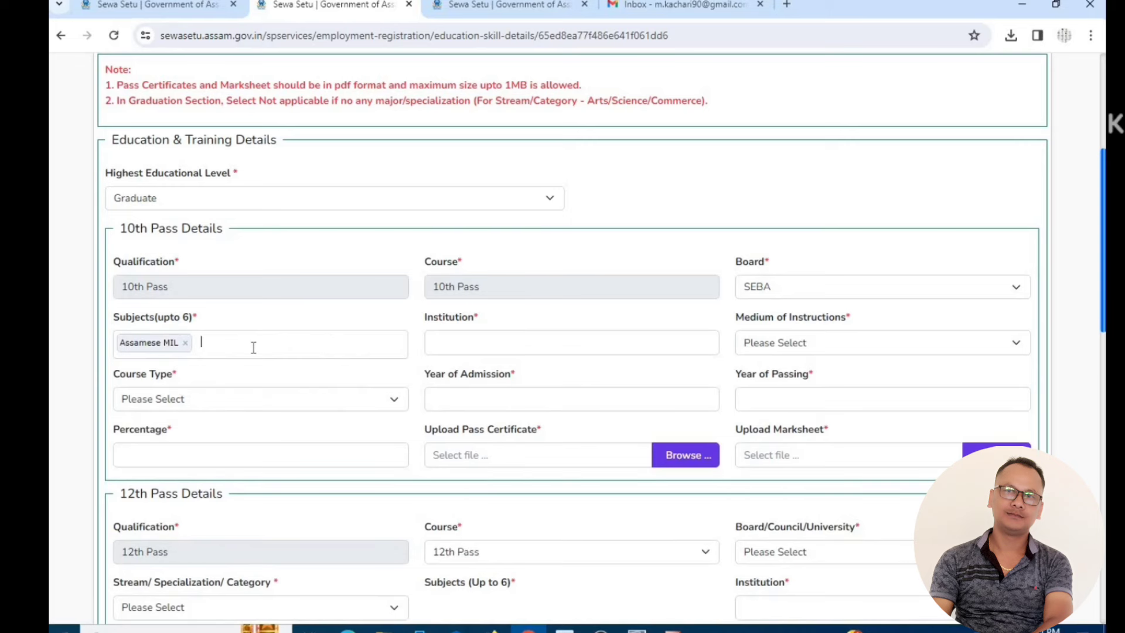
View the medium of instruction options in the 10th pass details and set the course type to Regular
left_click(795, 345)
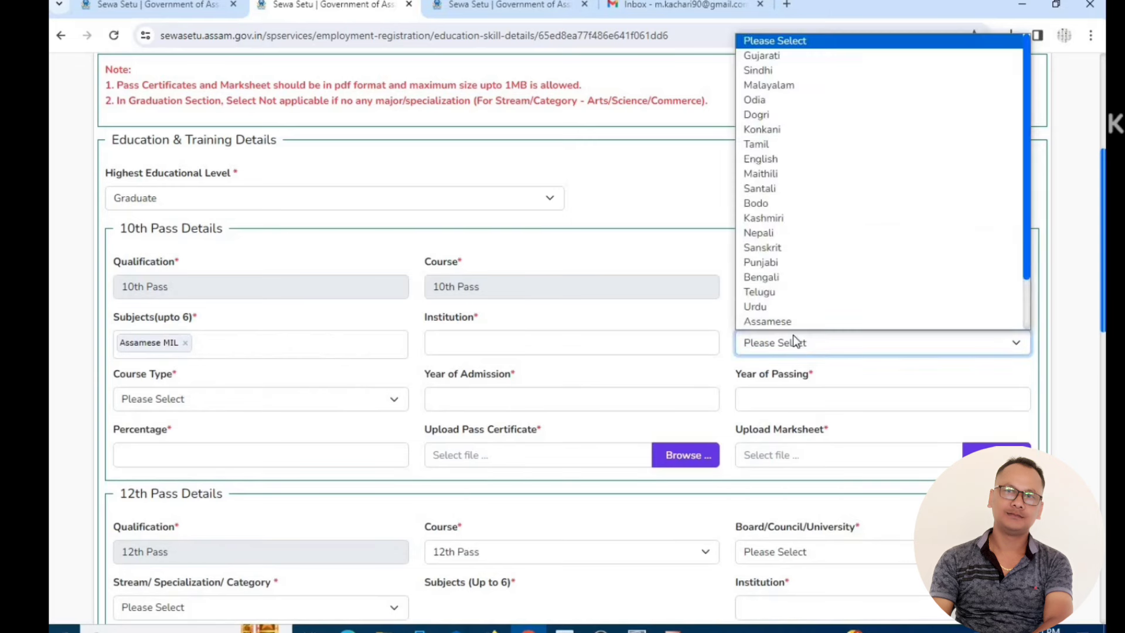
left_click(694, 379)
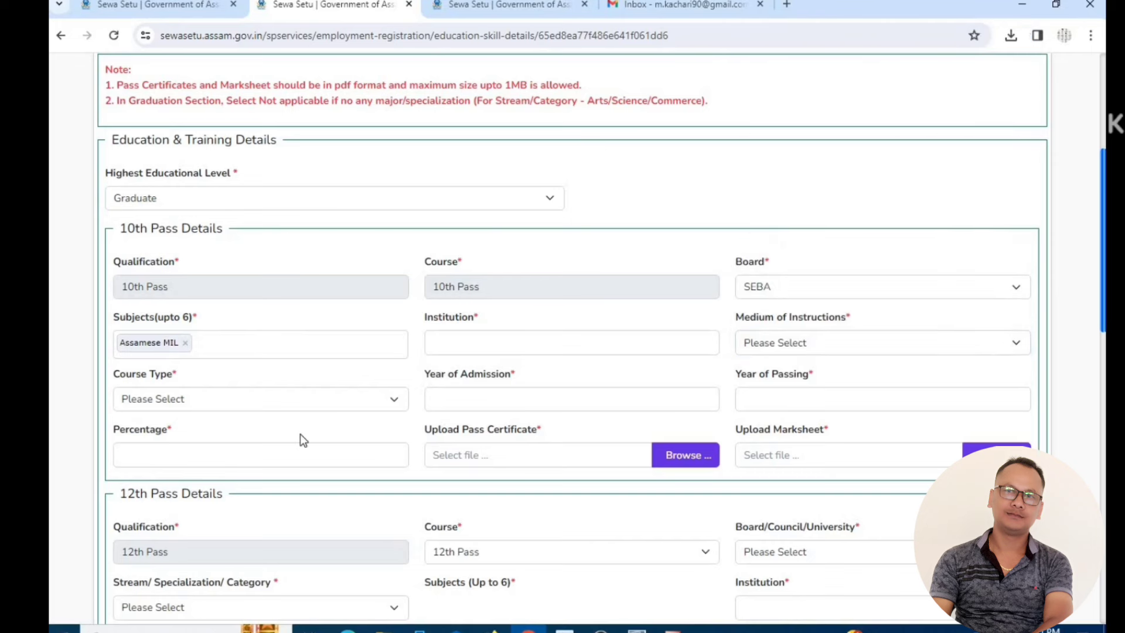
left_click(191, 399)
left_click(186, 464)
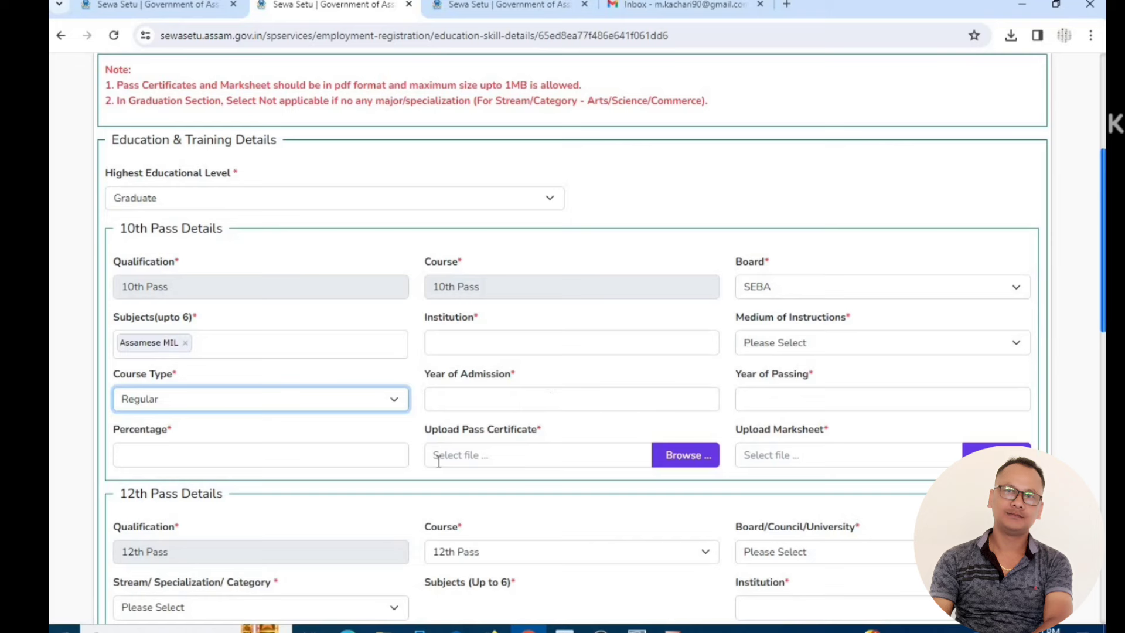
left_click(659, 454)
View the board, council or university options in the 12th pass details
scroll(550, 479, "down", 3)
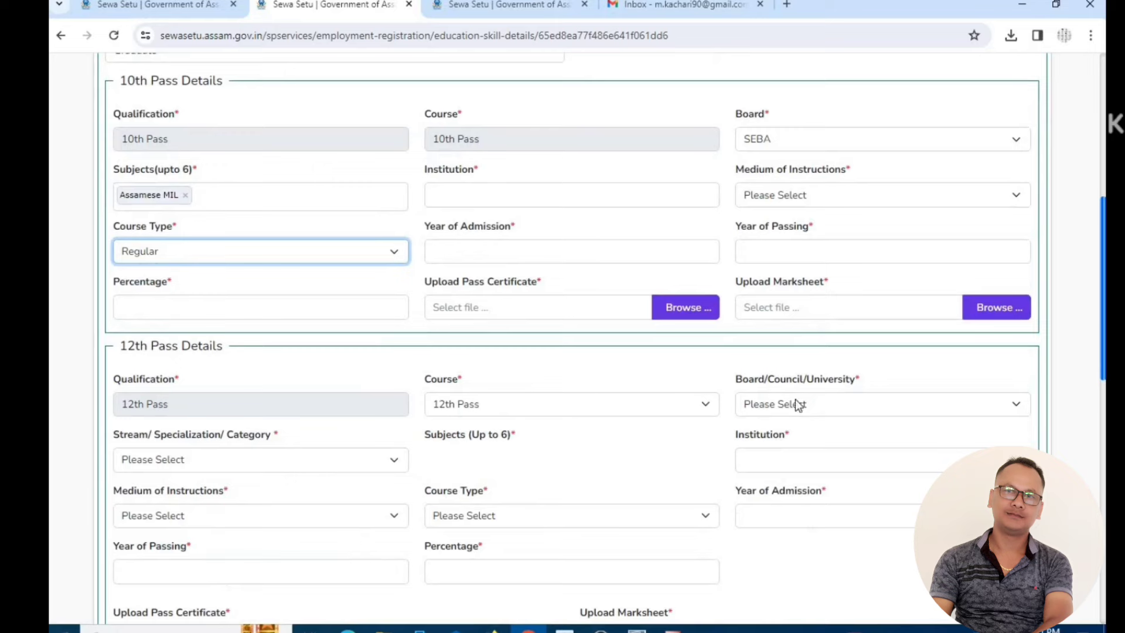
left_click(801, 407)
left_click(800, 407)
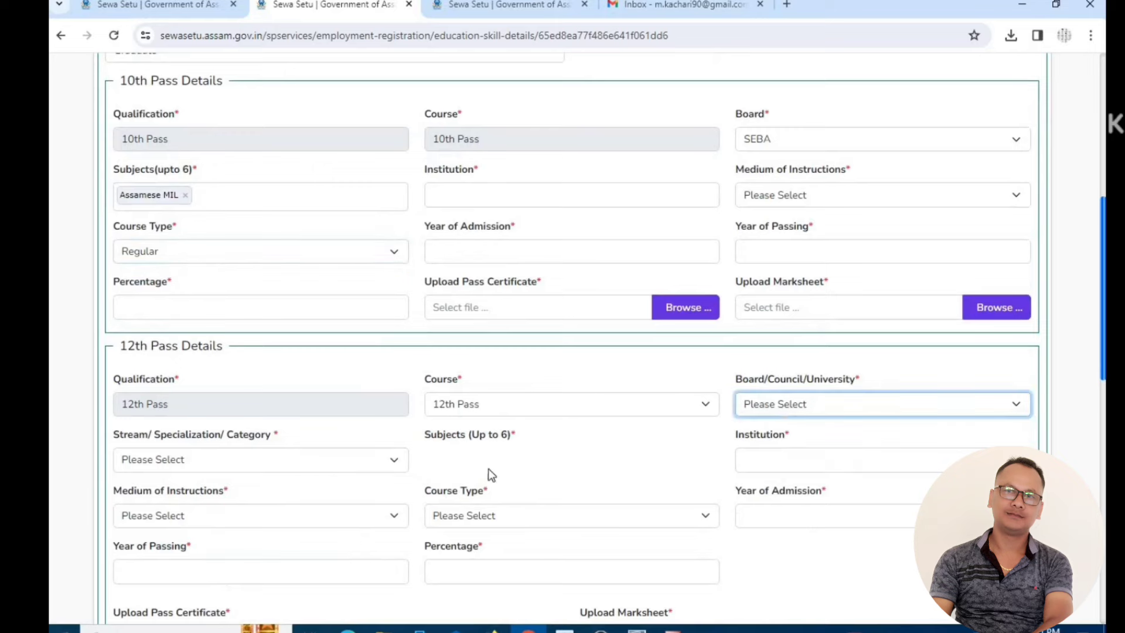
In the graduation details, set the stream to Arts, the course to Bachelor of Arts and the major to Assamese
scroll(470, 461, "down", 3)
scroll(514, 329, "down", 2)
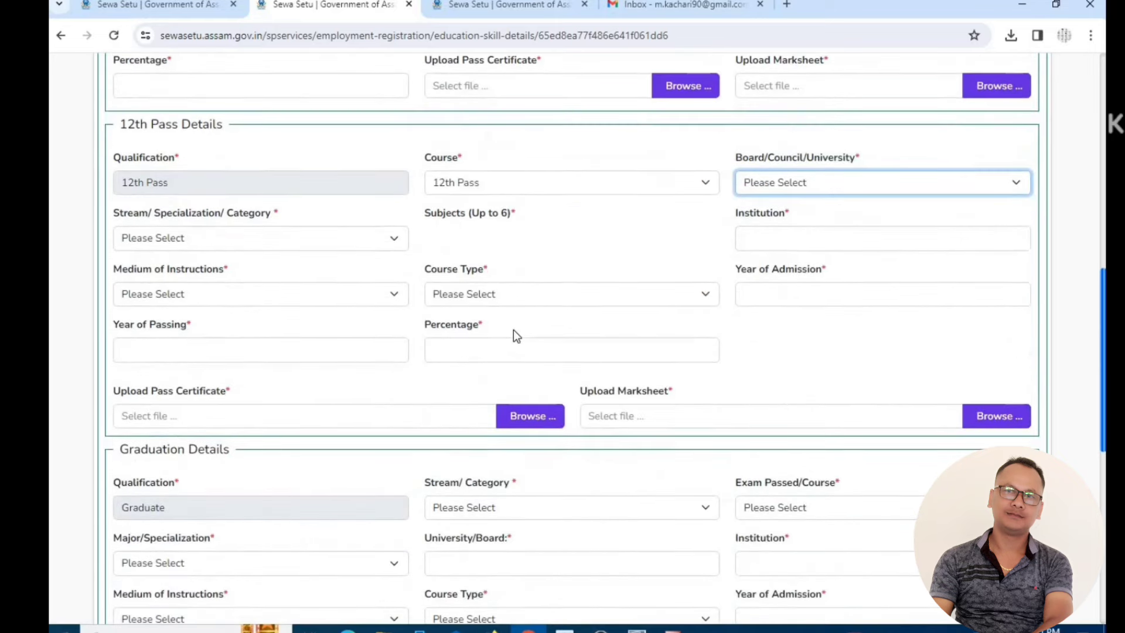
scroll(514, 336, "down", 3)
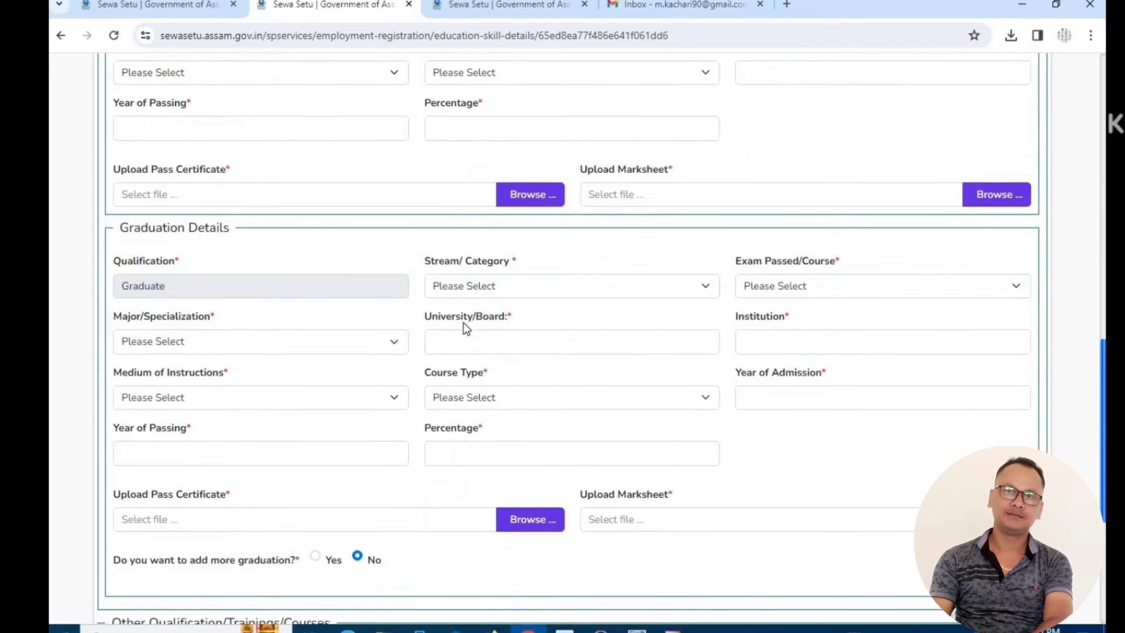
scroll(465, 321, "down", 1)
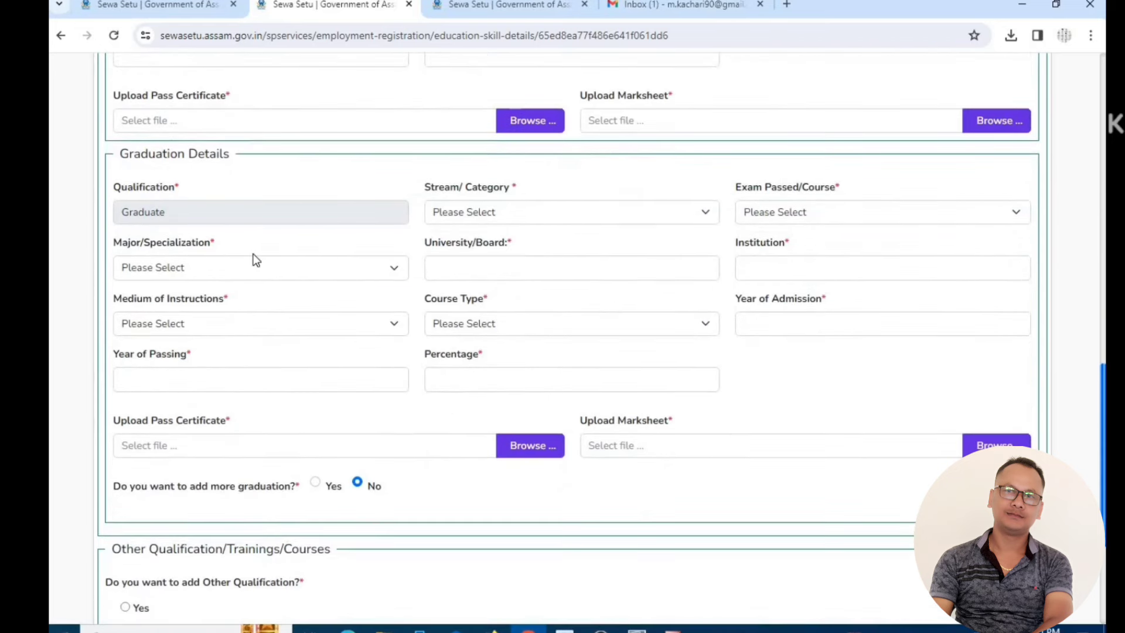
left_click(512, 212)
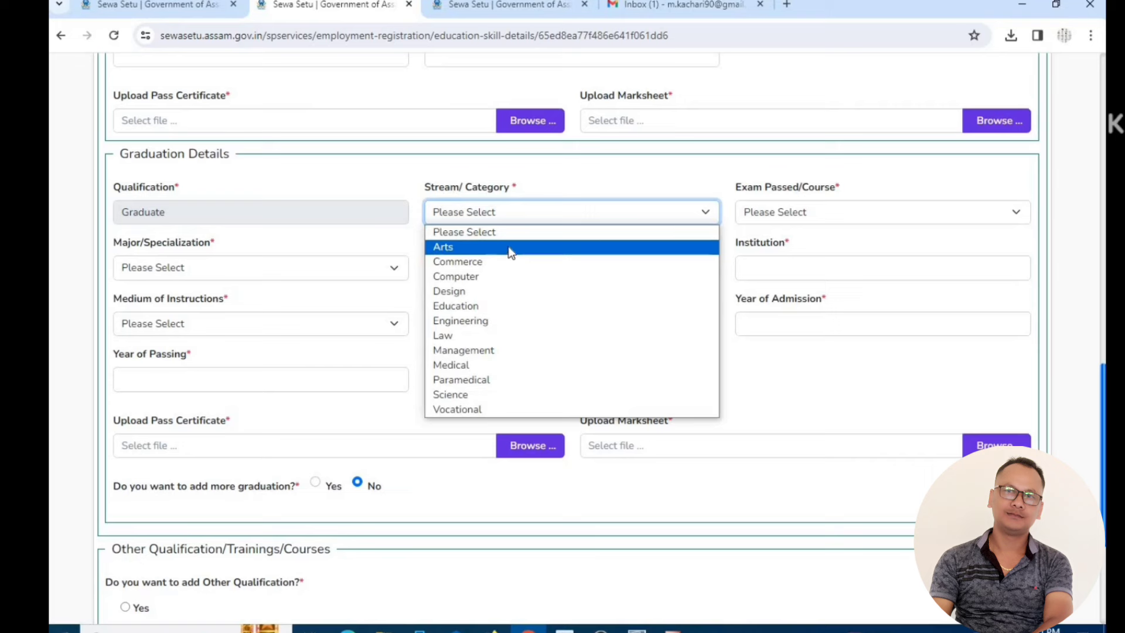
left_click(511, 249)
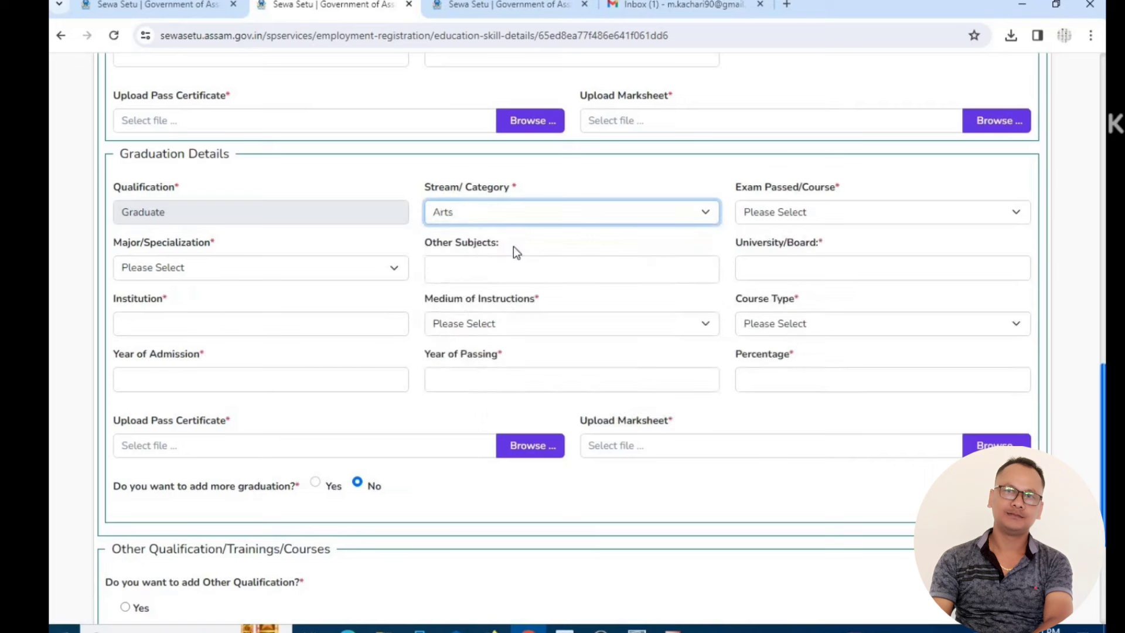
left_click(834, 213)
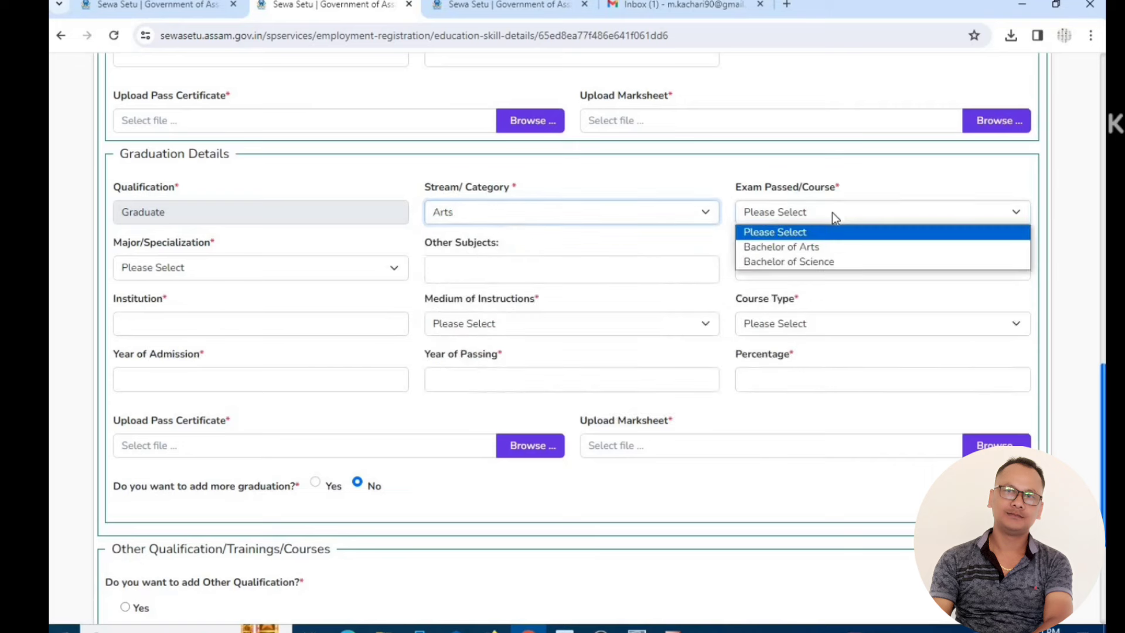
left_click(805, 251)
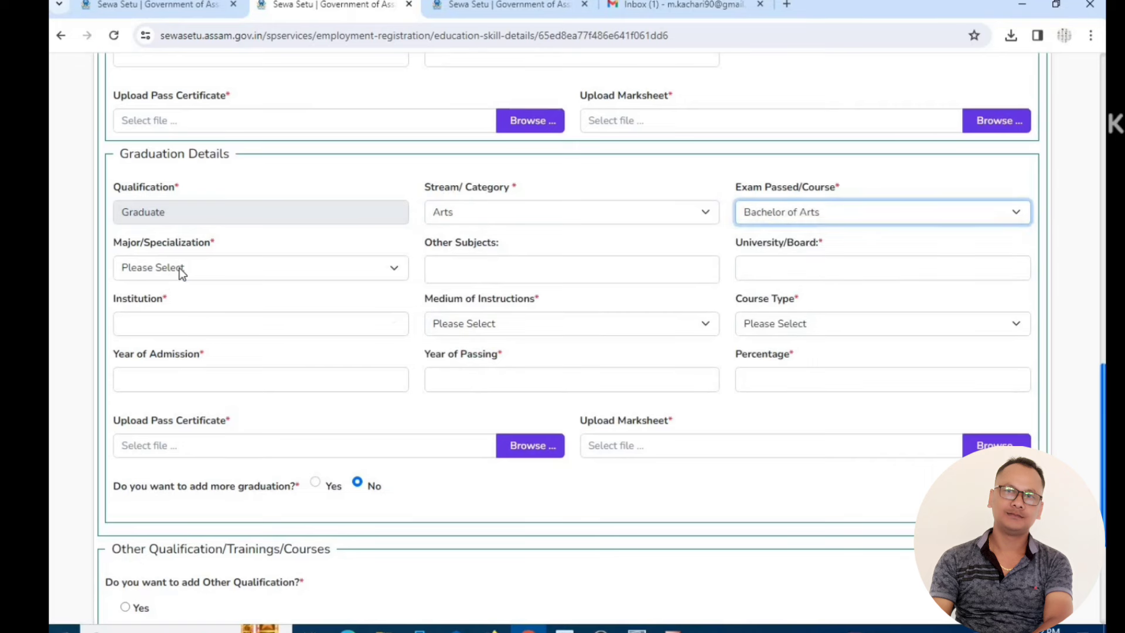
left_click(178, 272)
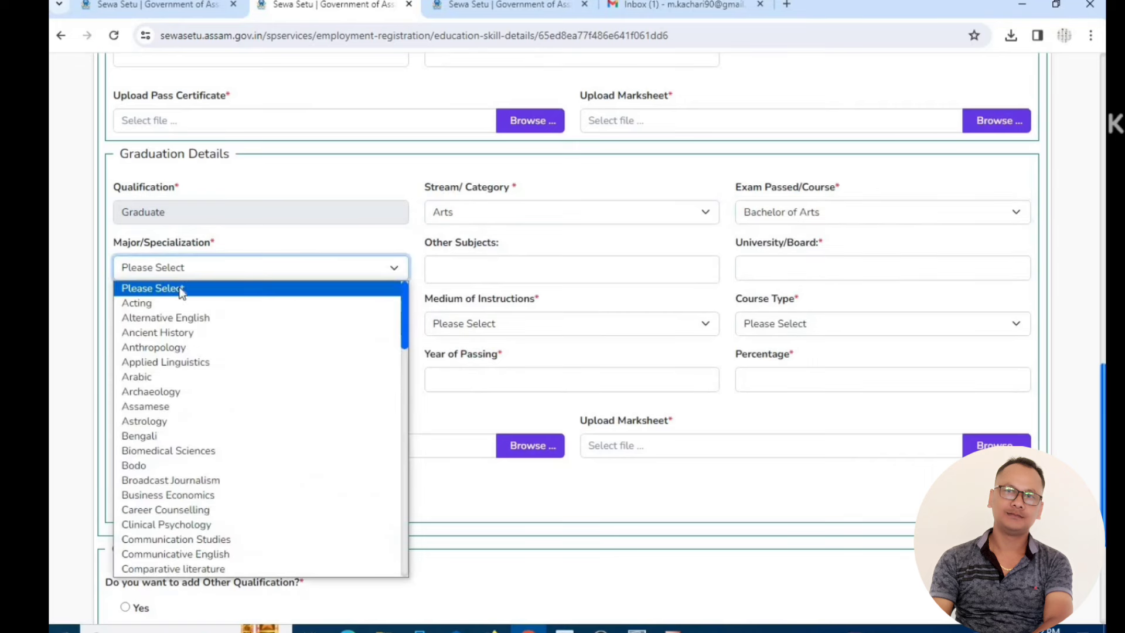
left_click(197, 407)
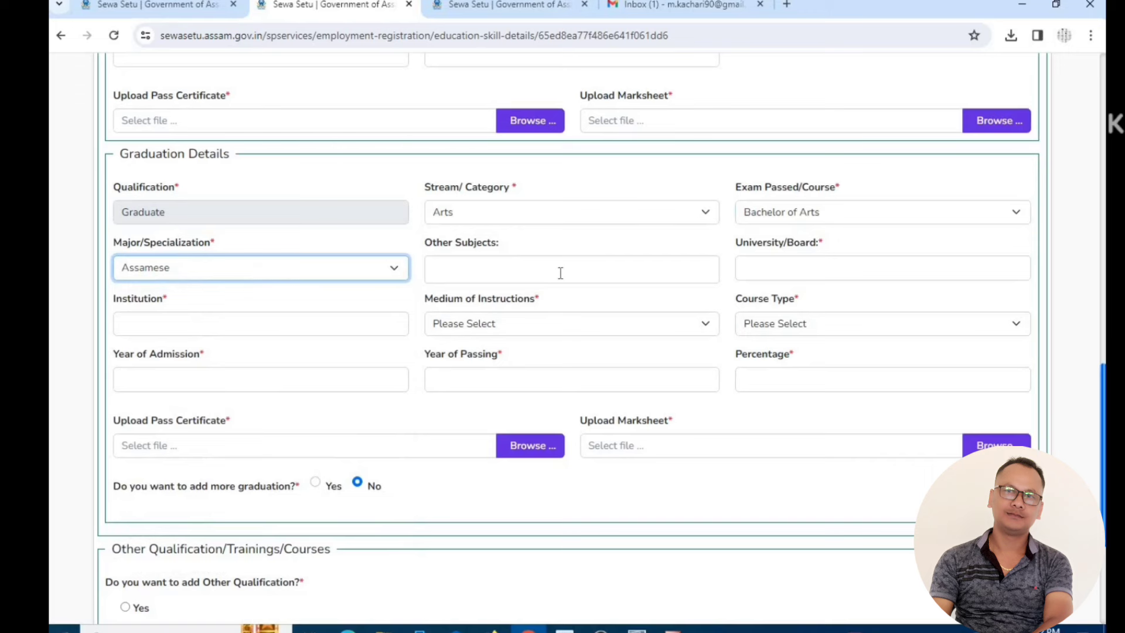
left_click(804, 267)
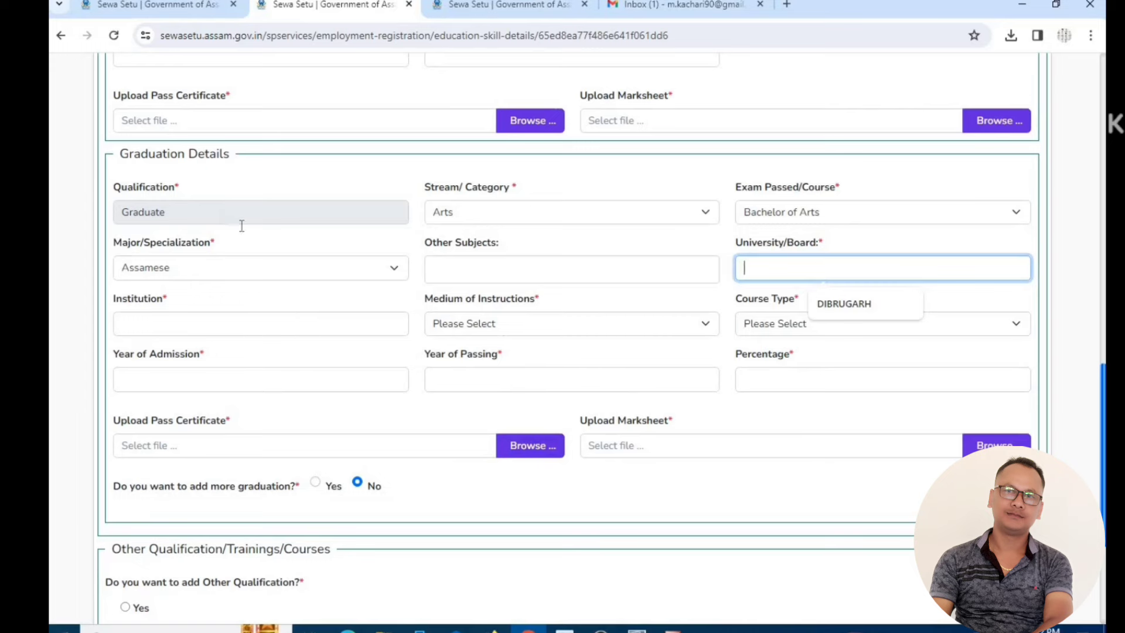
Choose to add more graduation to view the extra degree fields, and set the choice back to No
scroll(362, 419, "down", 1)
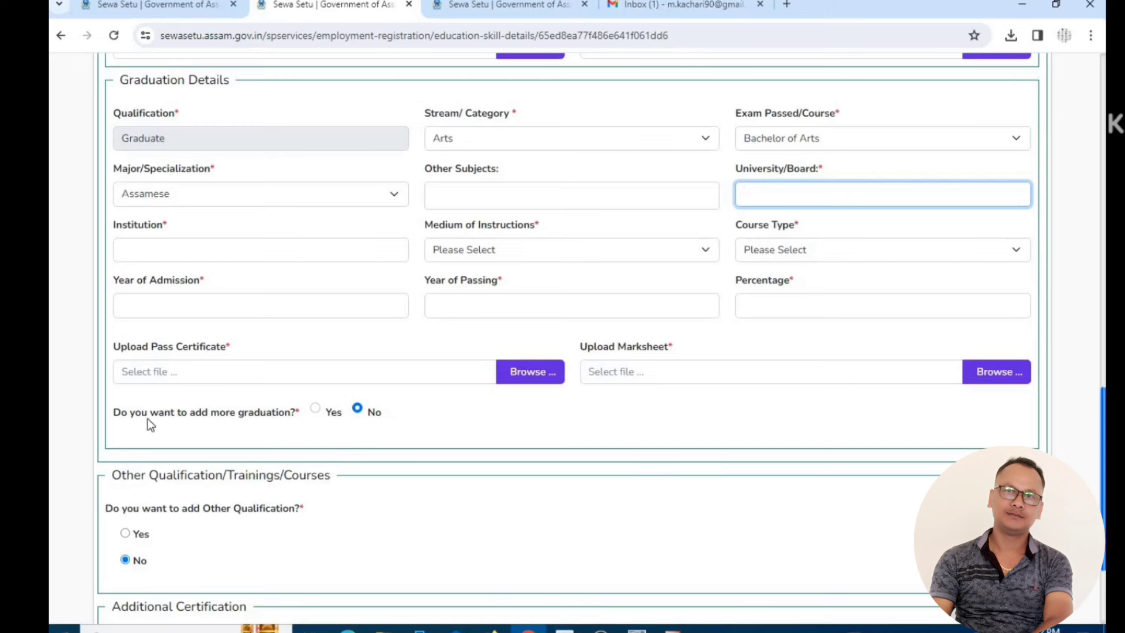
left_click(316, 410)
scroll(445, 477, "down", 5)
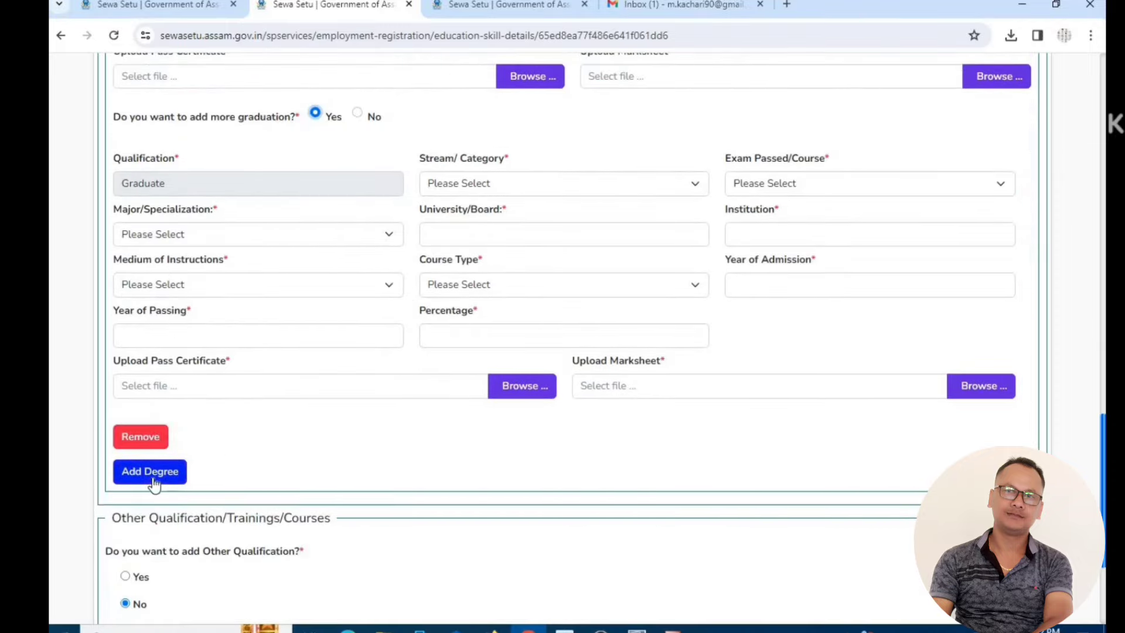
left_click(358, 115)
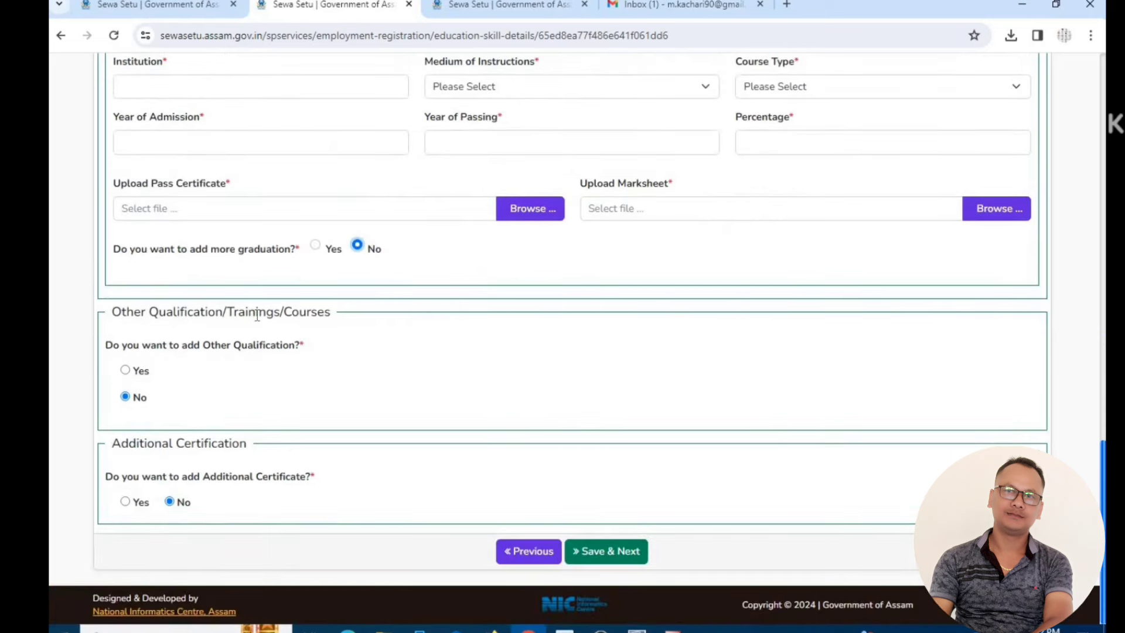
Add Diploma as an other qualification and set its stream to Computer
left_click(125, 371)
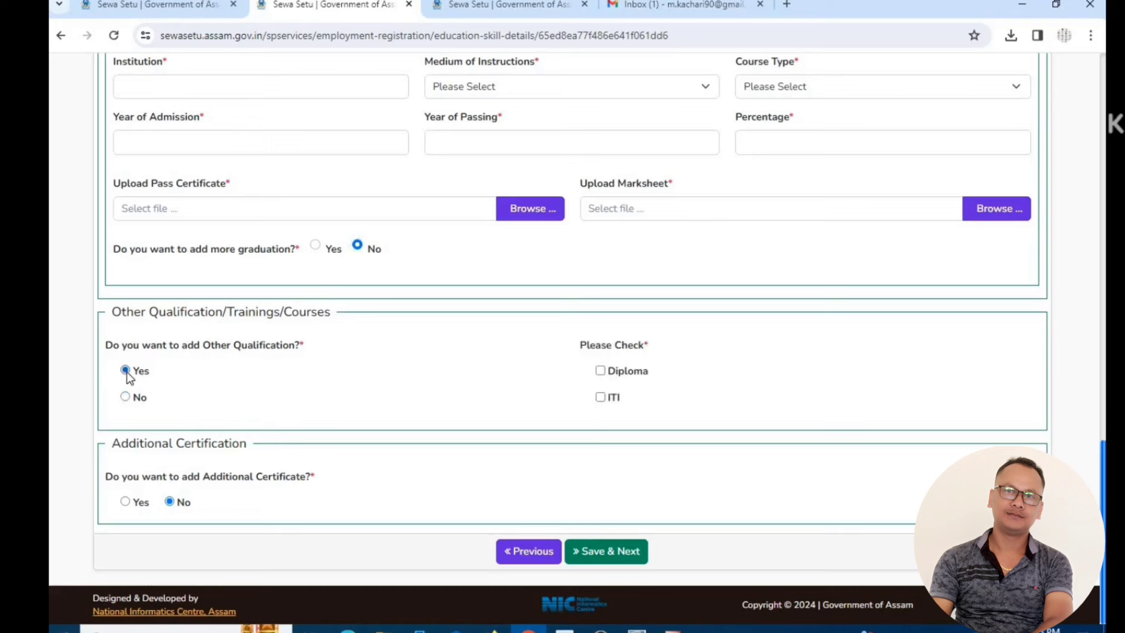
left_click(601, 371)
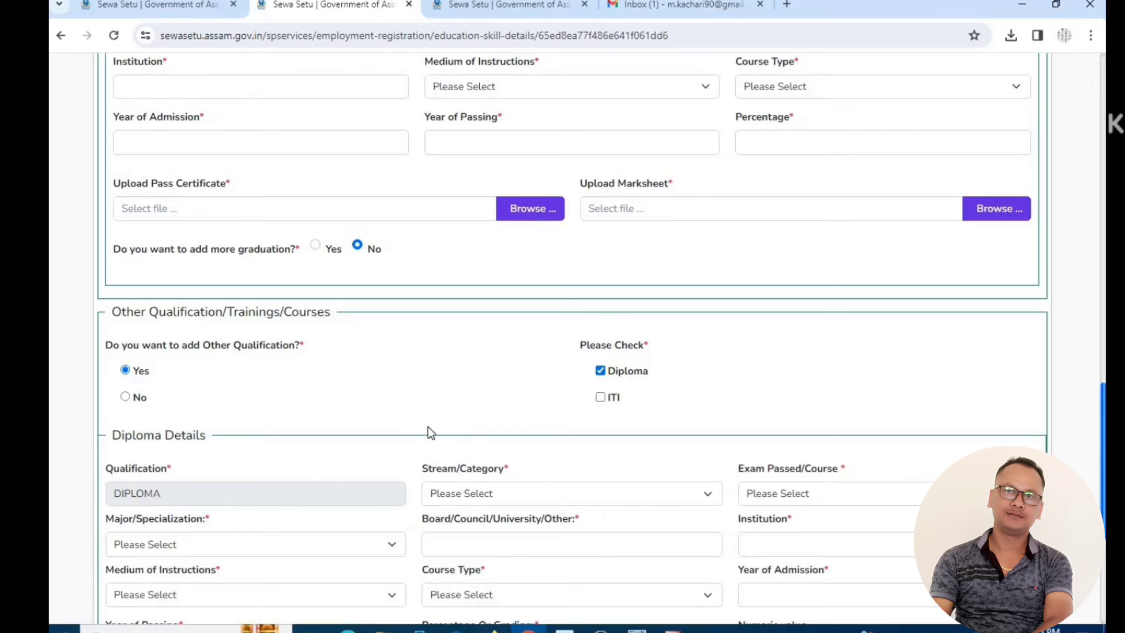
scroll(463, 434, "down", 4)
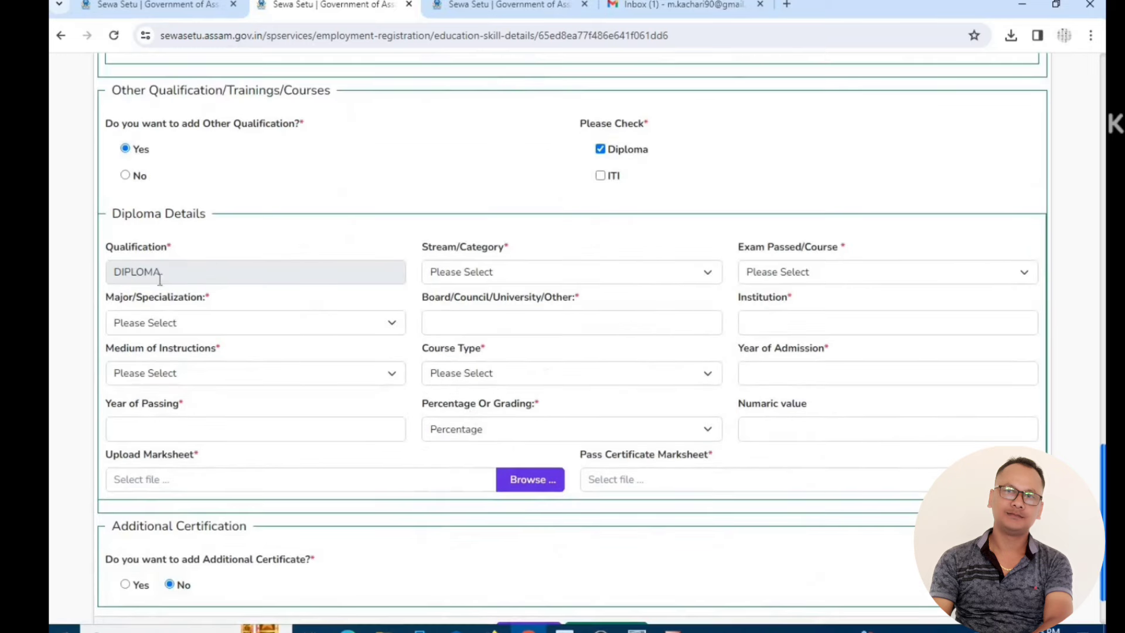
left_click(493, 278)
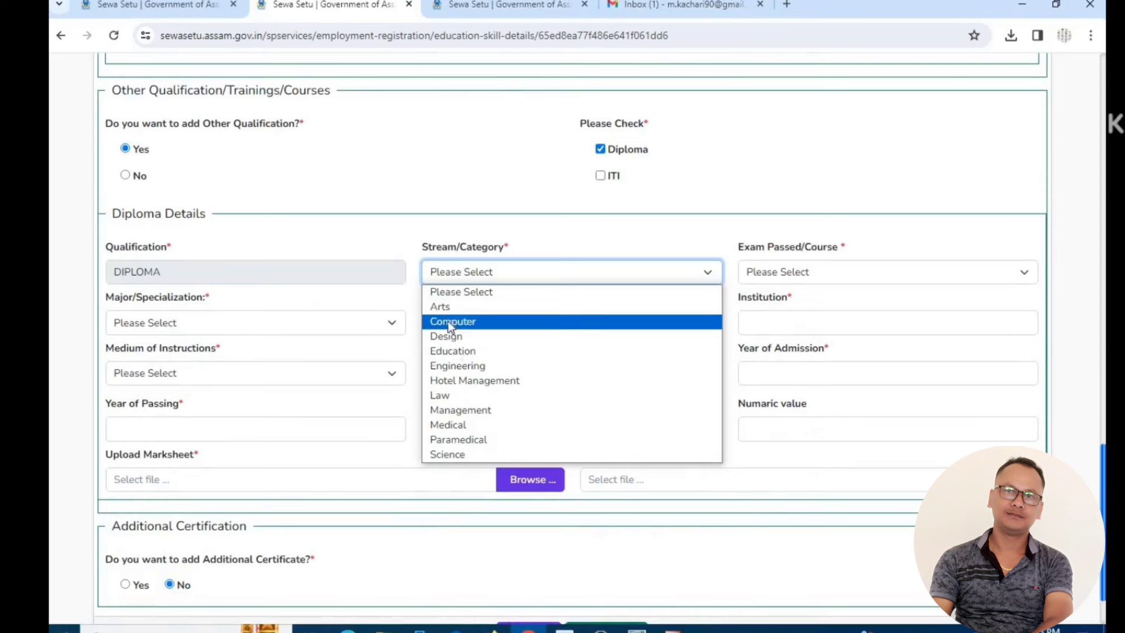
left_click(497, 326)
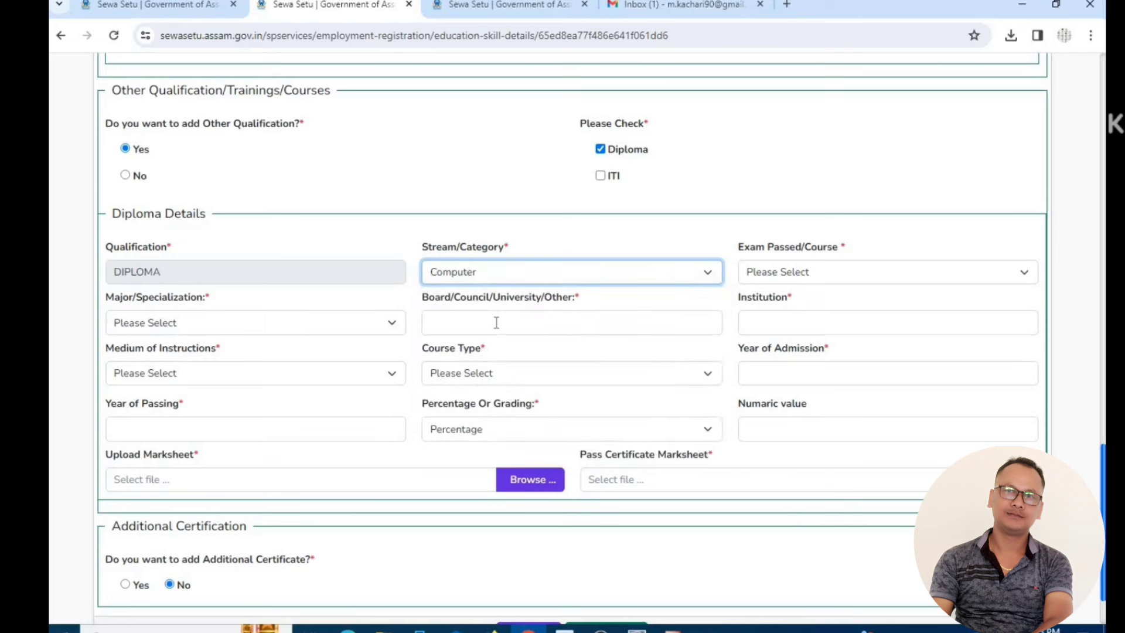
Look through the exam passed/course options available for the Computer diploma
left_click(807, 272)
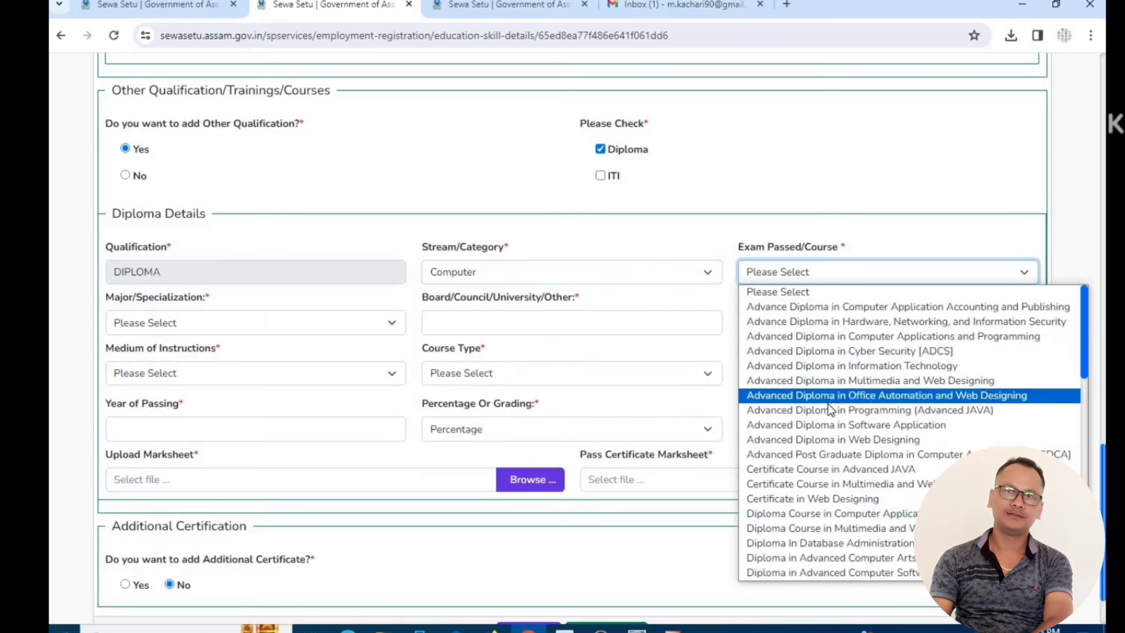
scroll(828, 405, "down", 8)
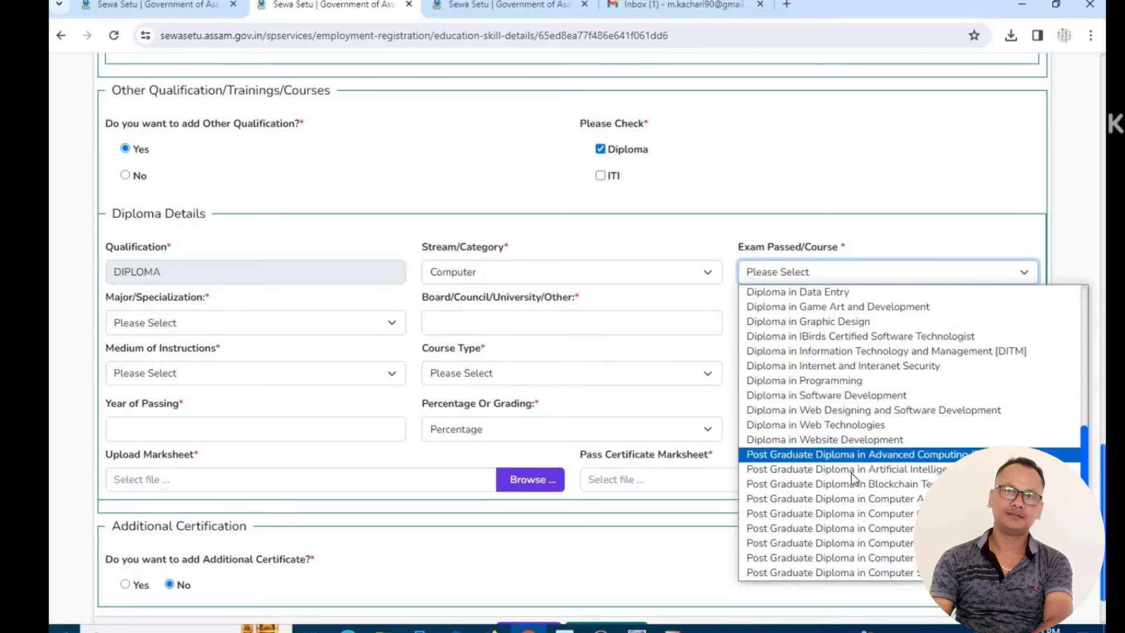
left_click(674, 400)
left_click(792, 278)
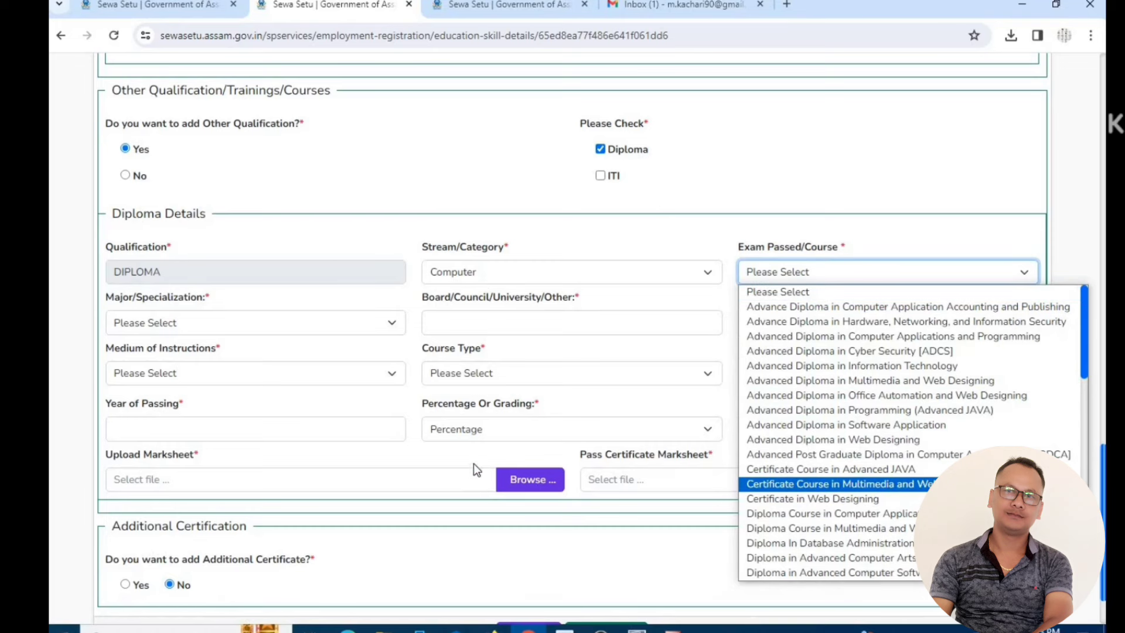
left_click(487, 453)
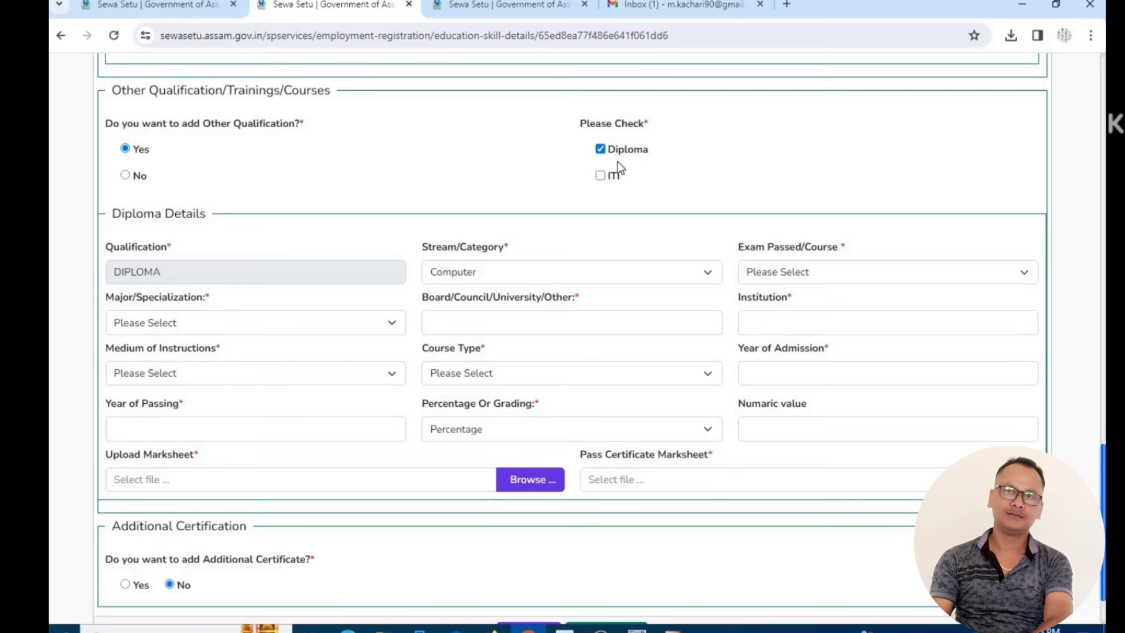
left_click(808, 274)
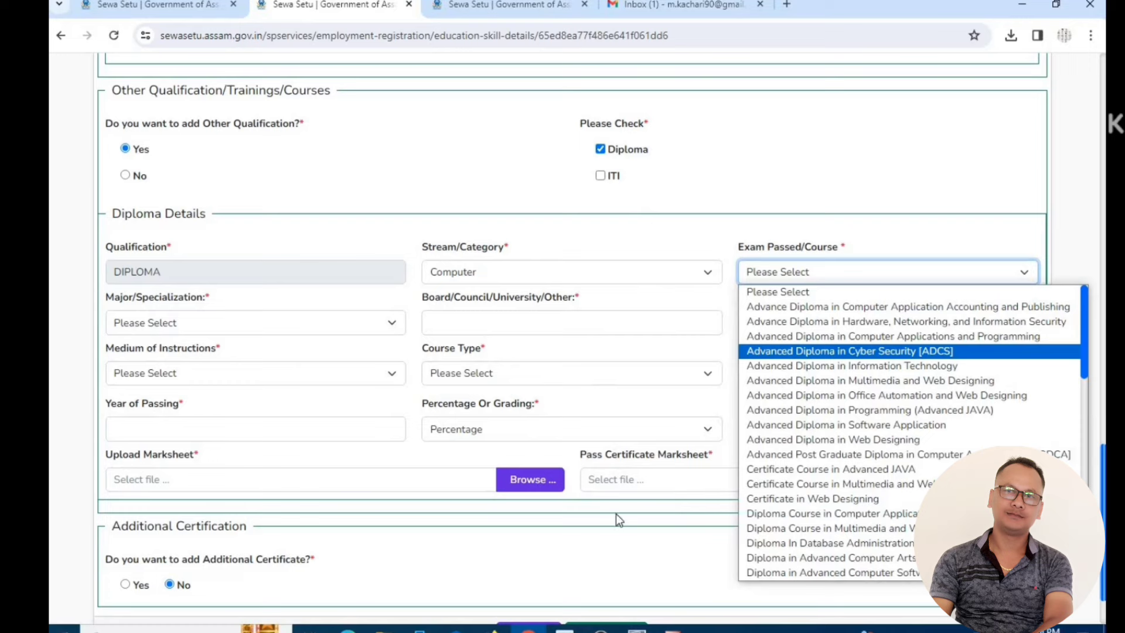
scroll(575, 506, "down", 2)
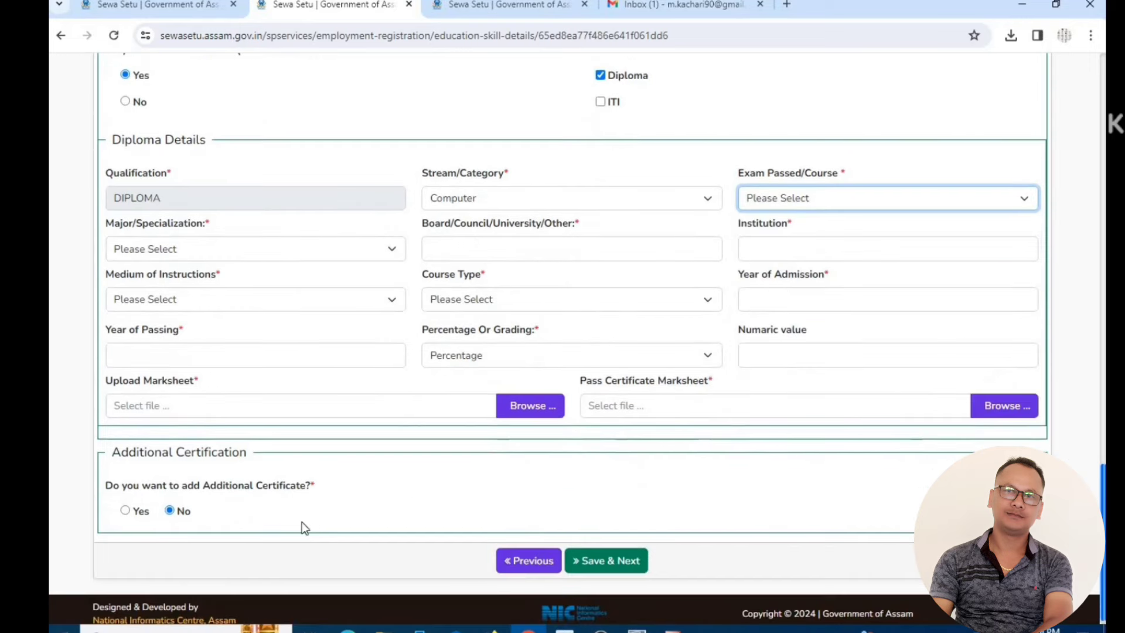
Set the choice for adding an other qualification to No
left_click(126, 102)
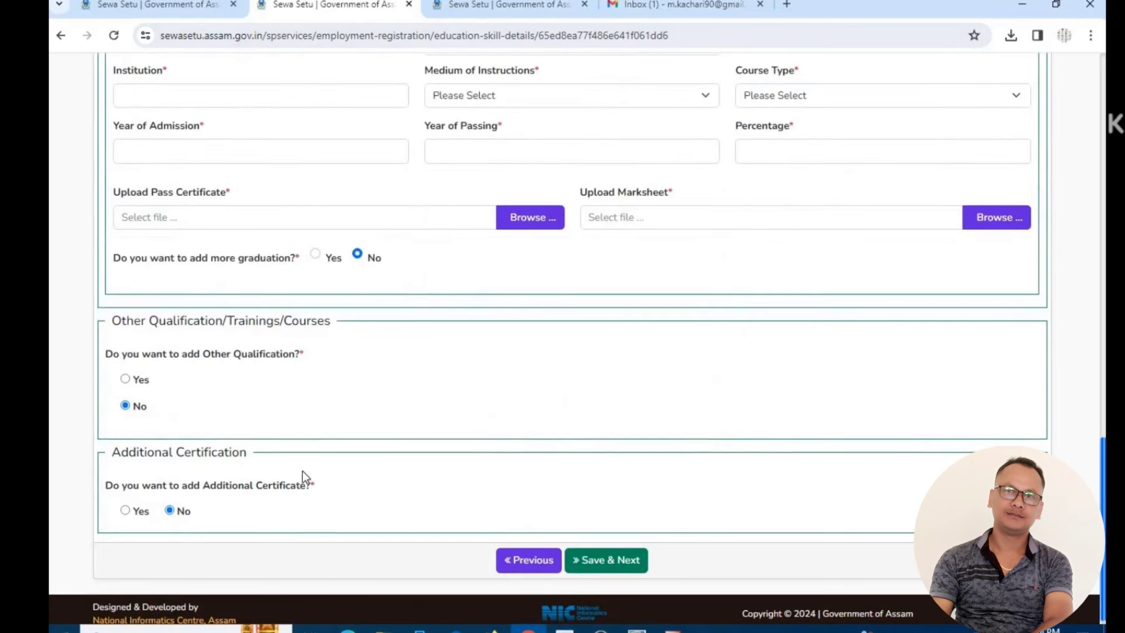
scroll(235, 498, "down", 1)
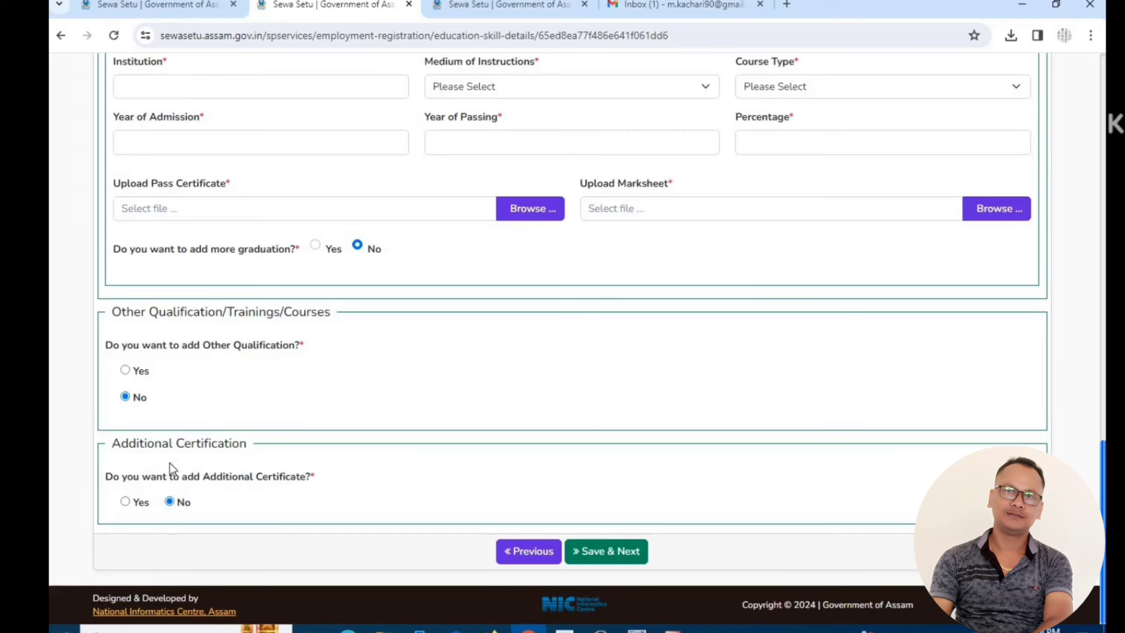
Choose to add an additional certificate, view the IT and Software course options, and set the choice back to No
left_click(126, 502)
scroll(193, 513, "down", 3)
left_click(110, 395)
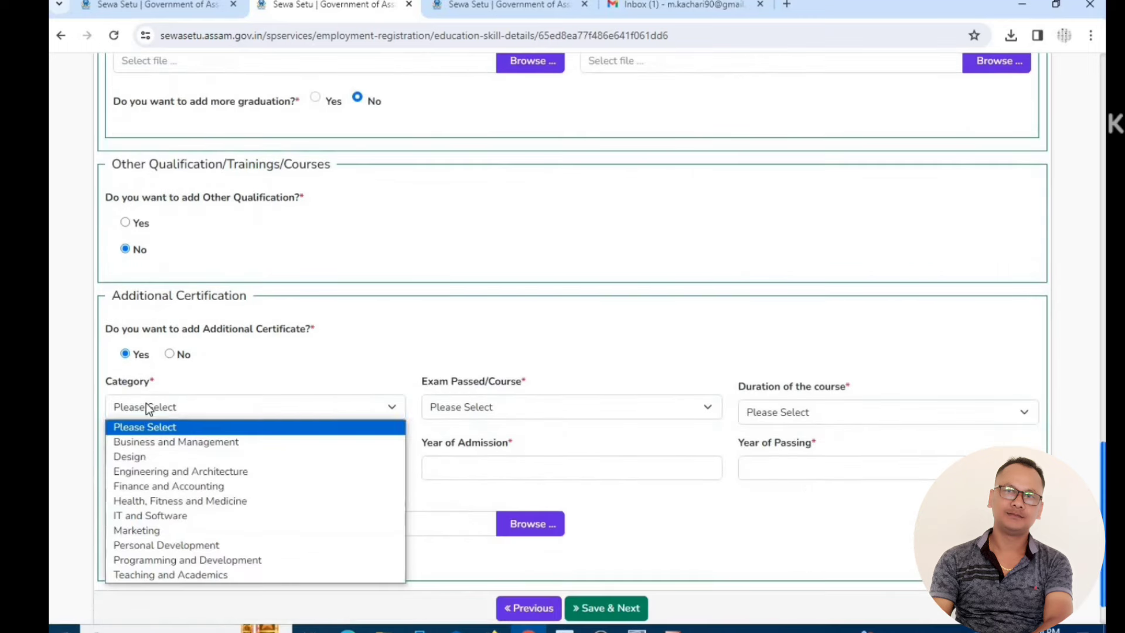
left_click(151, 515)
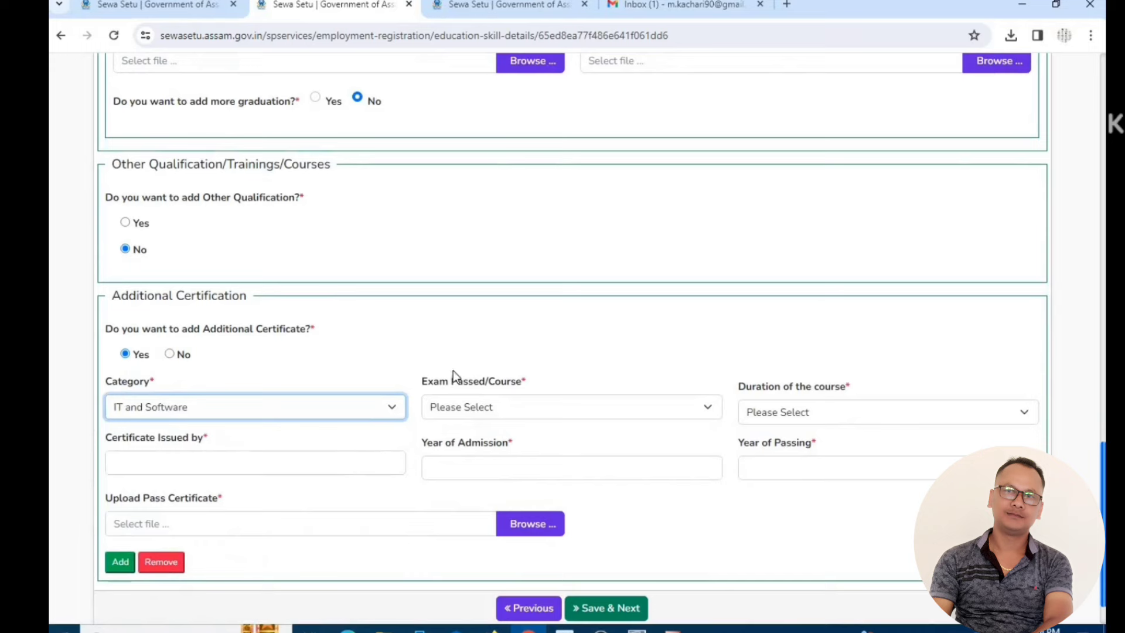
left_click(530, 407)
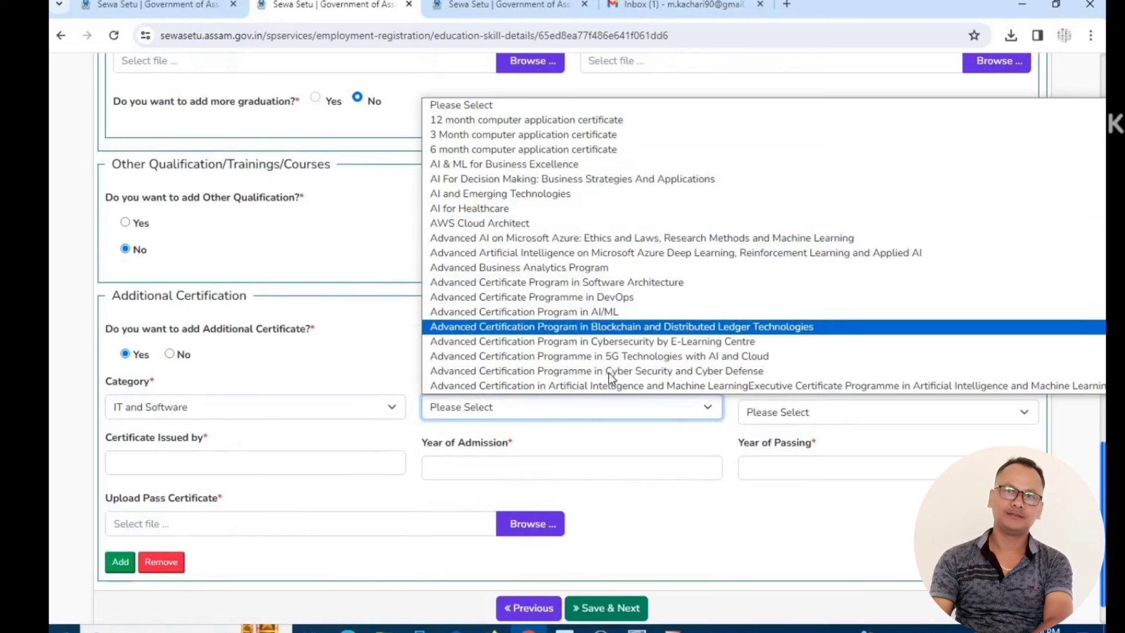
left_click(565, 439)
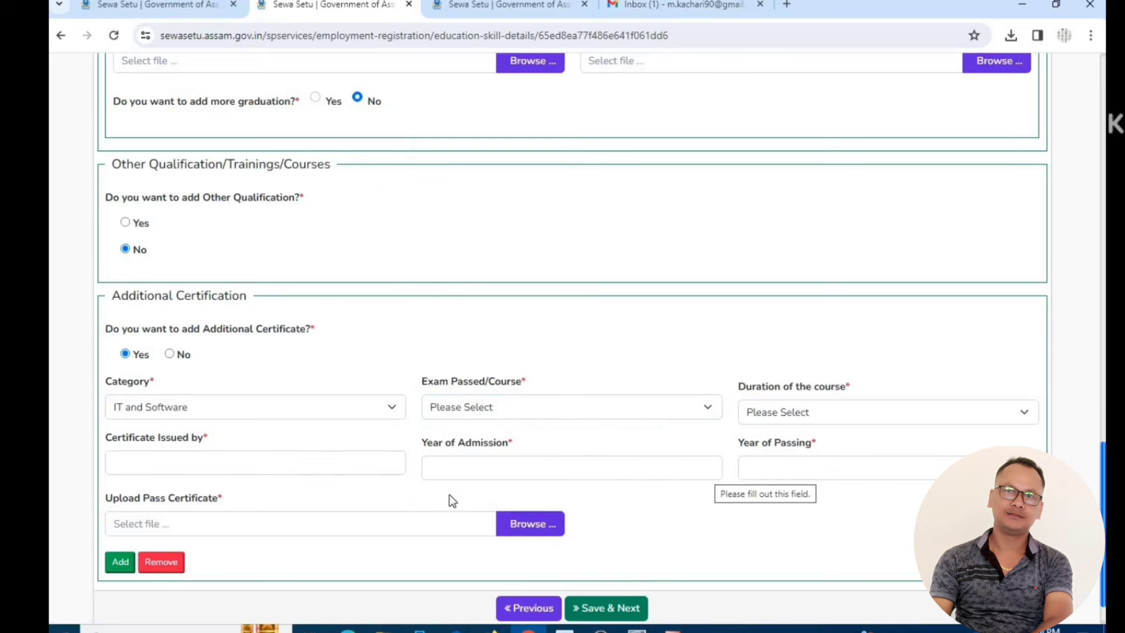
left_click(170, 353)
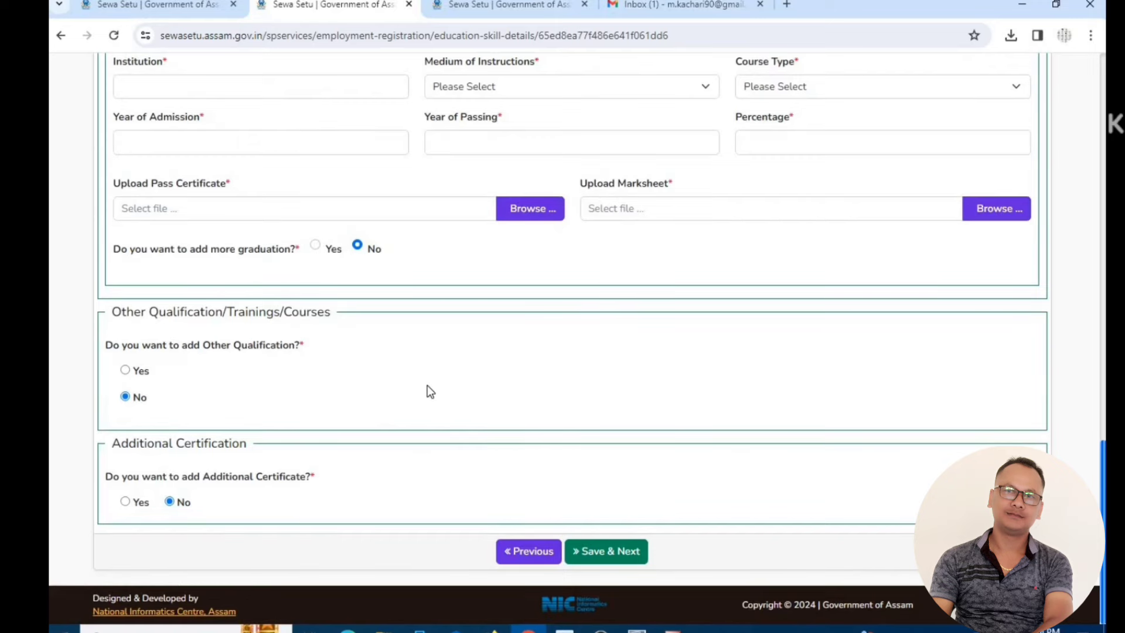
Review the education form and save it to continue to the employment/career details
scroll(427, 385, "up", 6)
scroll(427, 377, "down", 6)
left_click(609, 556)
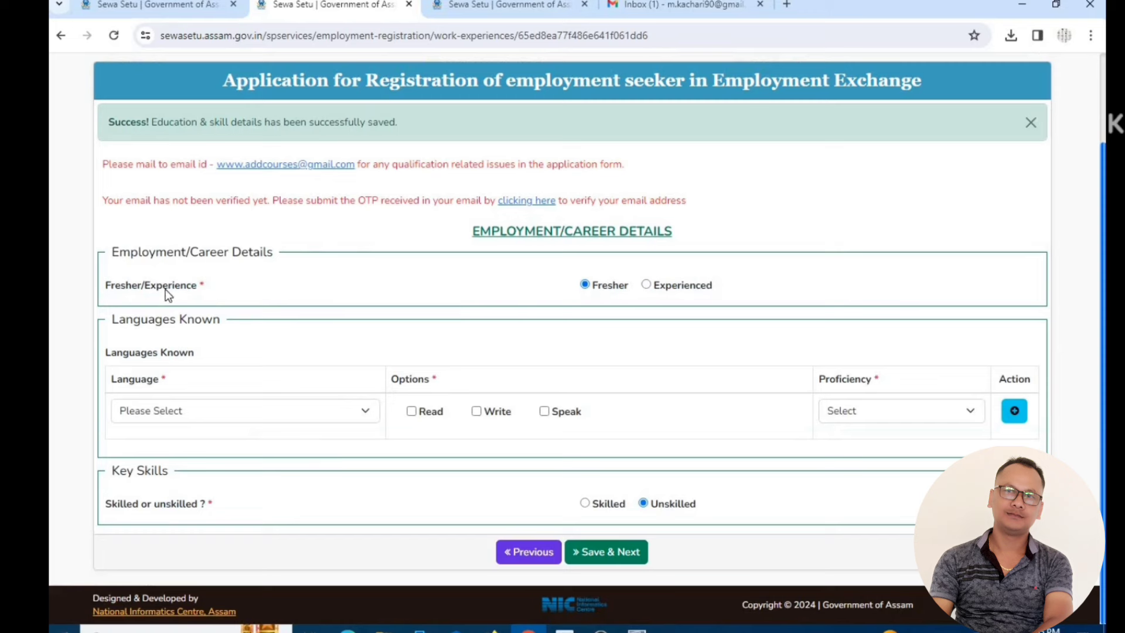
Select Experienced to view the previous employment fields, and set the choice back to Fresher
left_click(647, 285)
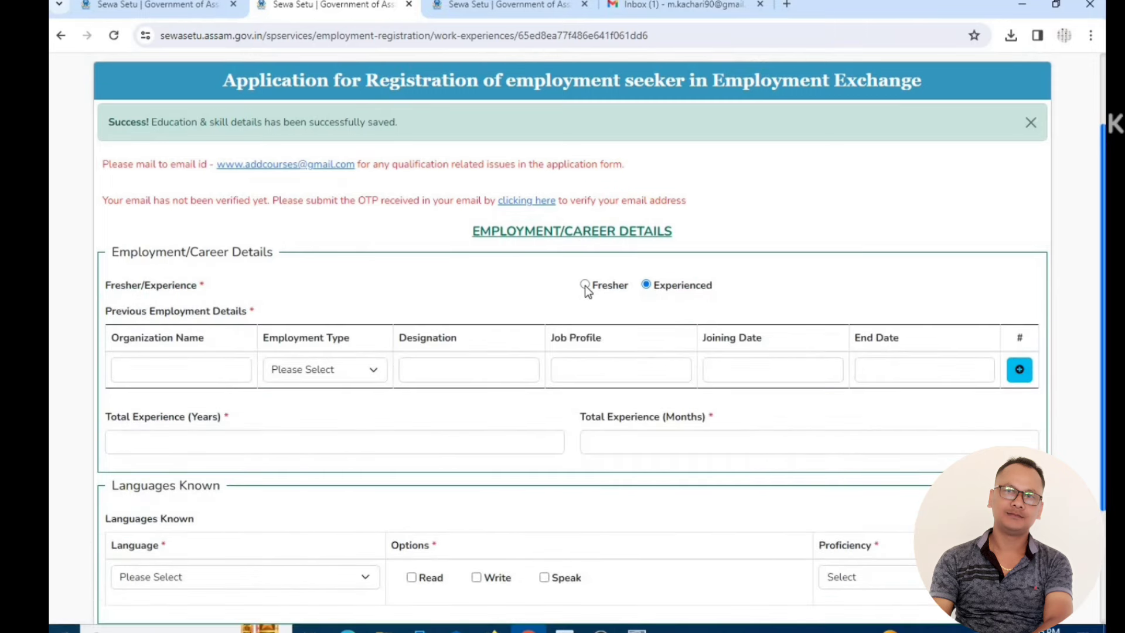
left_click(585, 285)
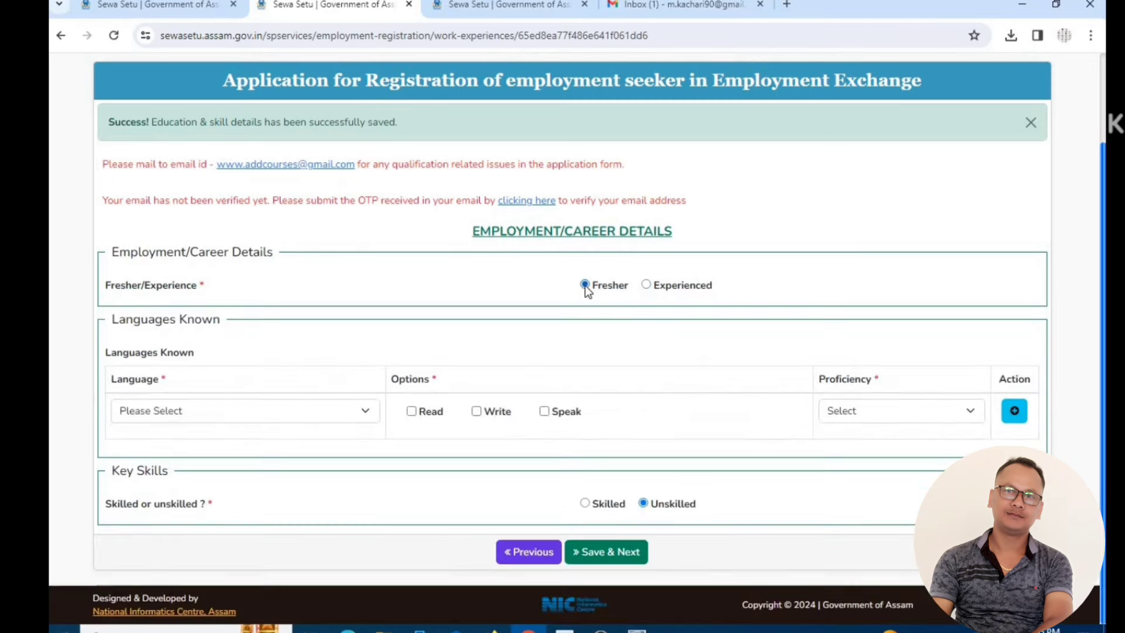
left_click(645, 285)
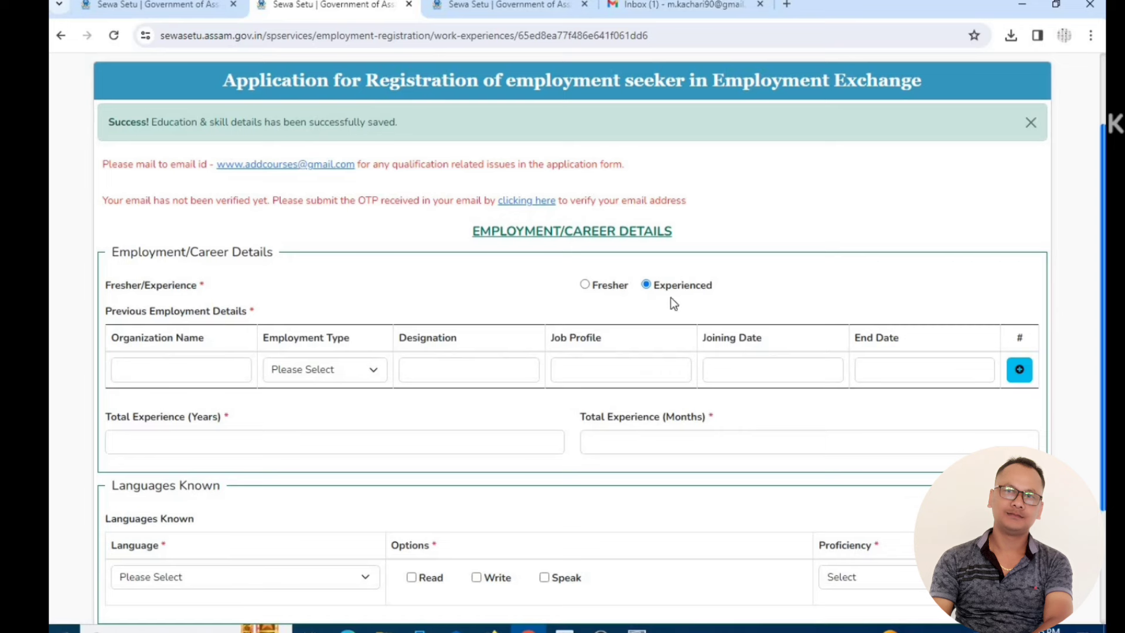
left_click(585, 285)
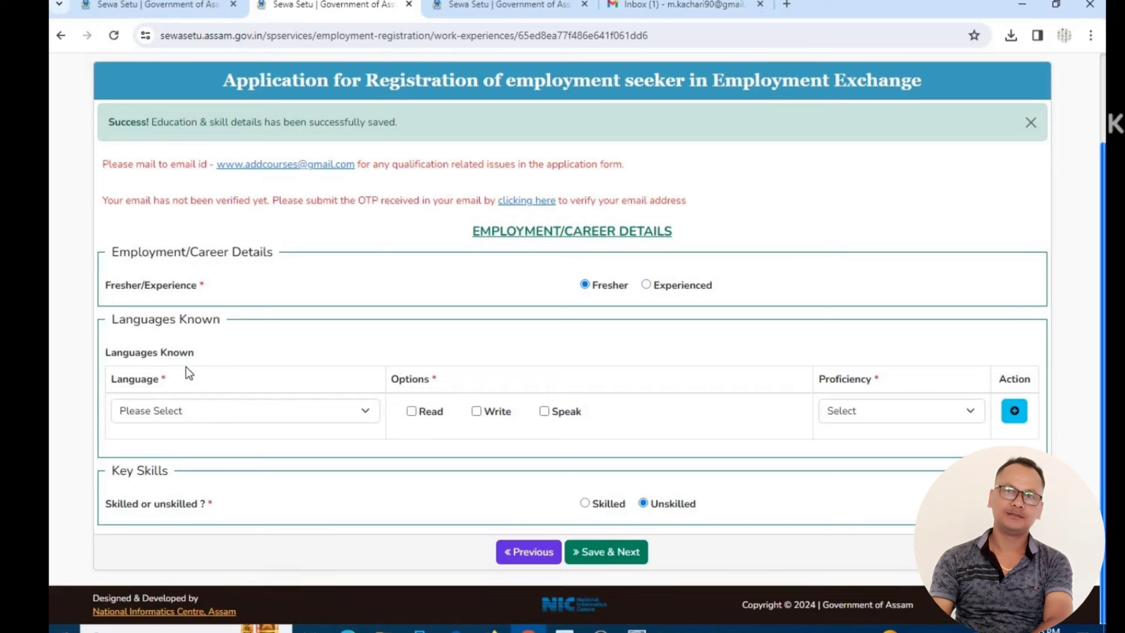
Add Assamese as a known language with read, write and speak at Expert proficiency, and add another language row
left_click(218, 412)
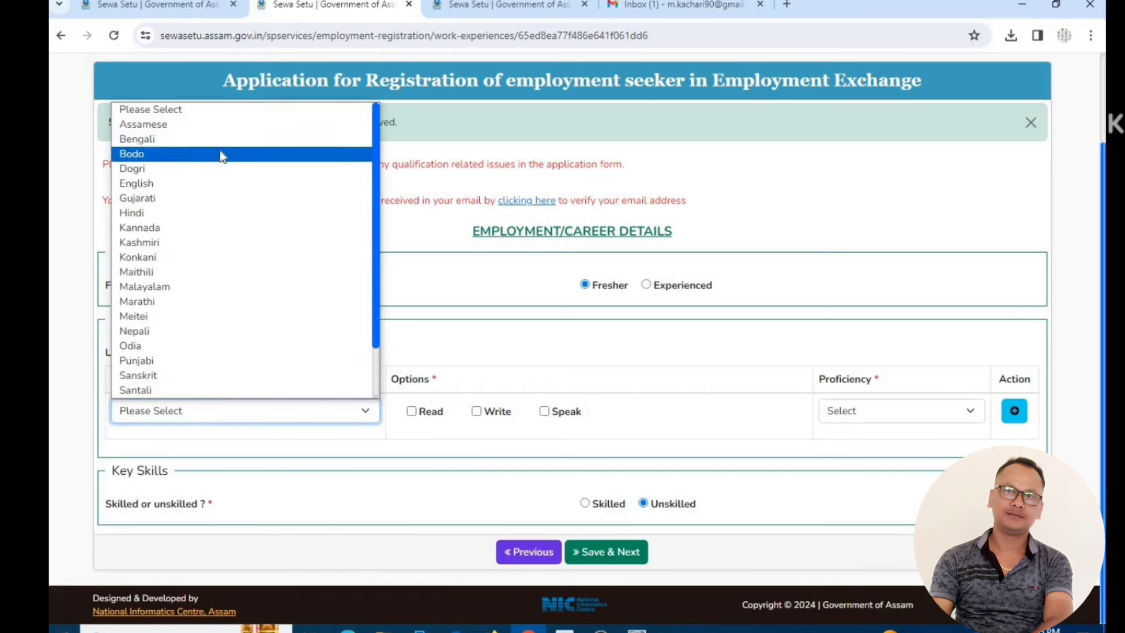
left_click(220, 124)
left_click(412, 411)
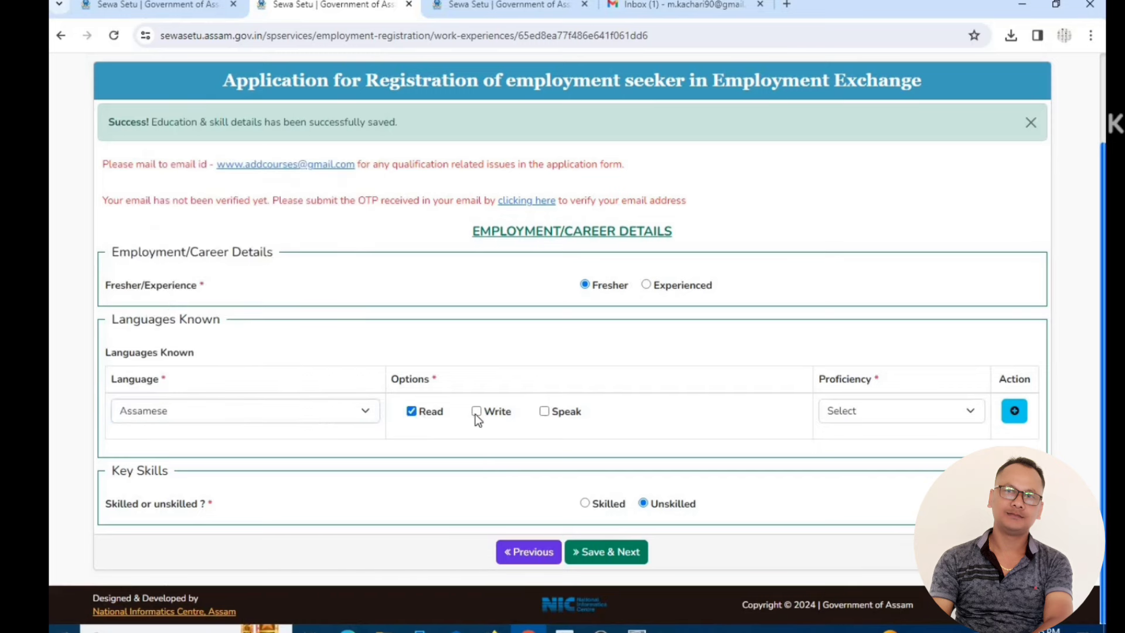
left_click(545, 411)
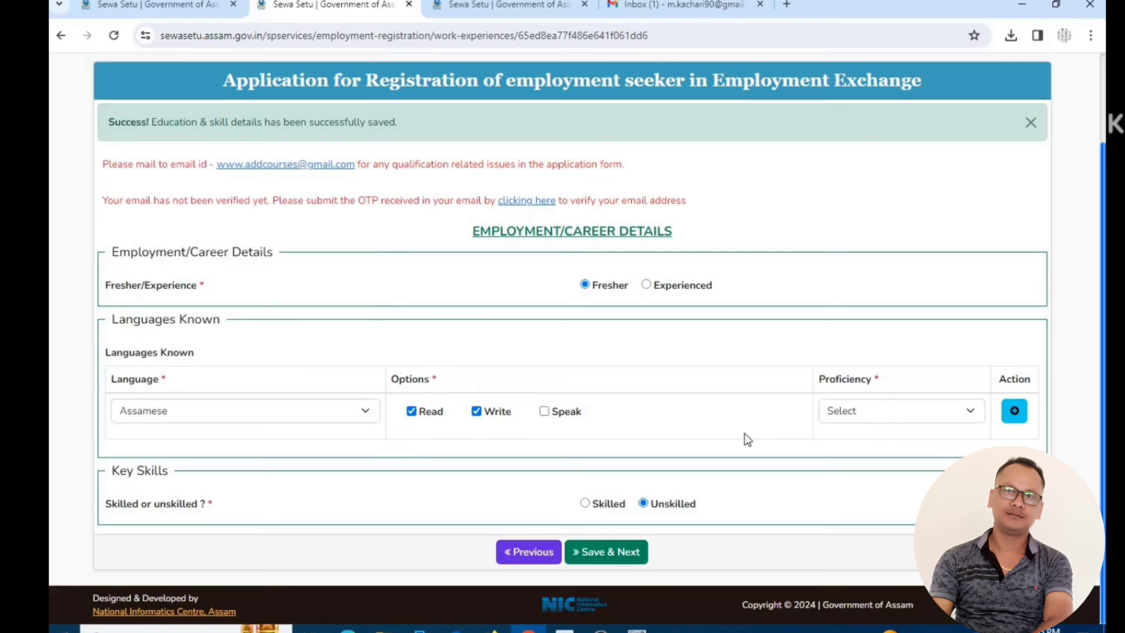
left_click(885, 413)
left_click(867, 475)
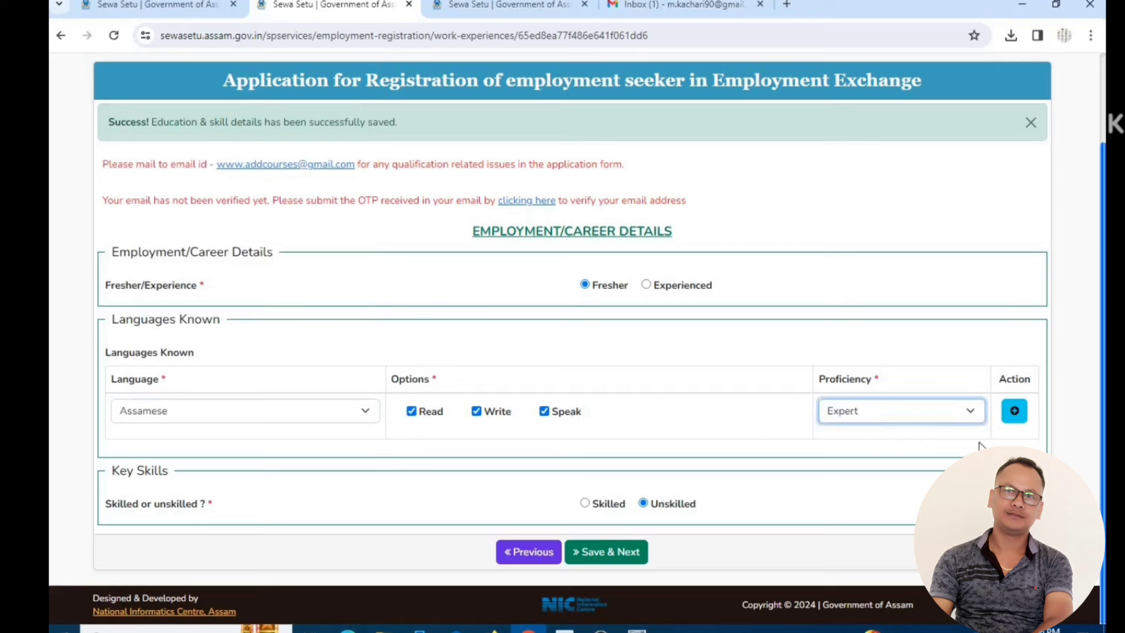
left_click(1016, 411)
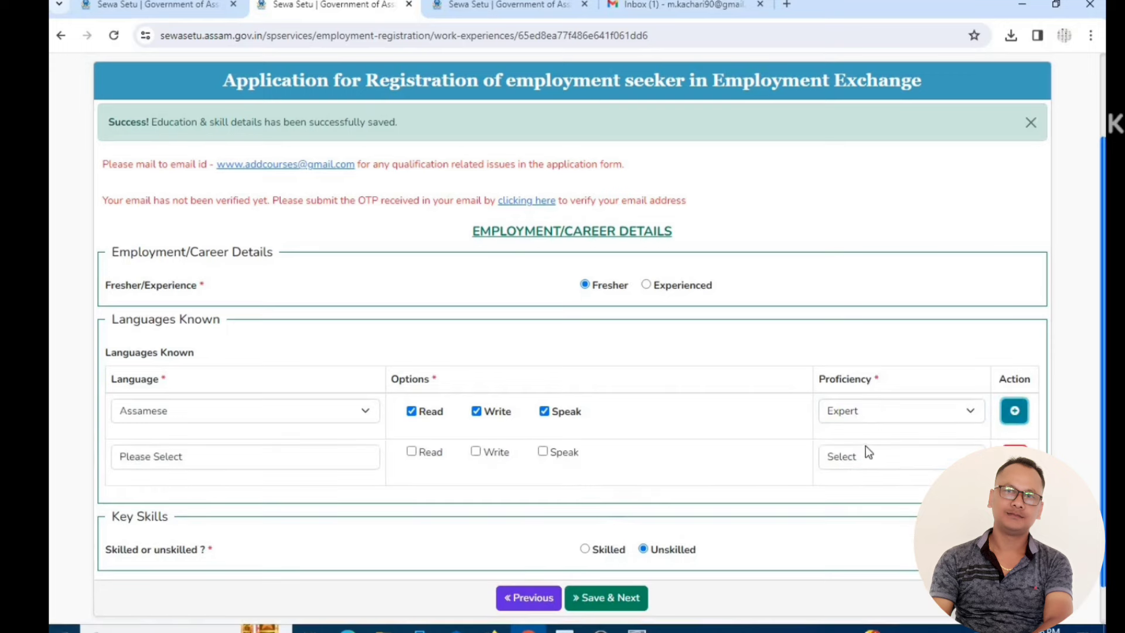
Mark the applicant as Skilled, look through the current skill suggestions for NET, and clear the search text
scroll(718, 431, "down", 1)
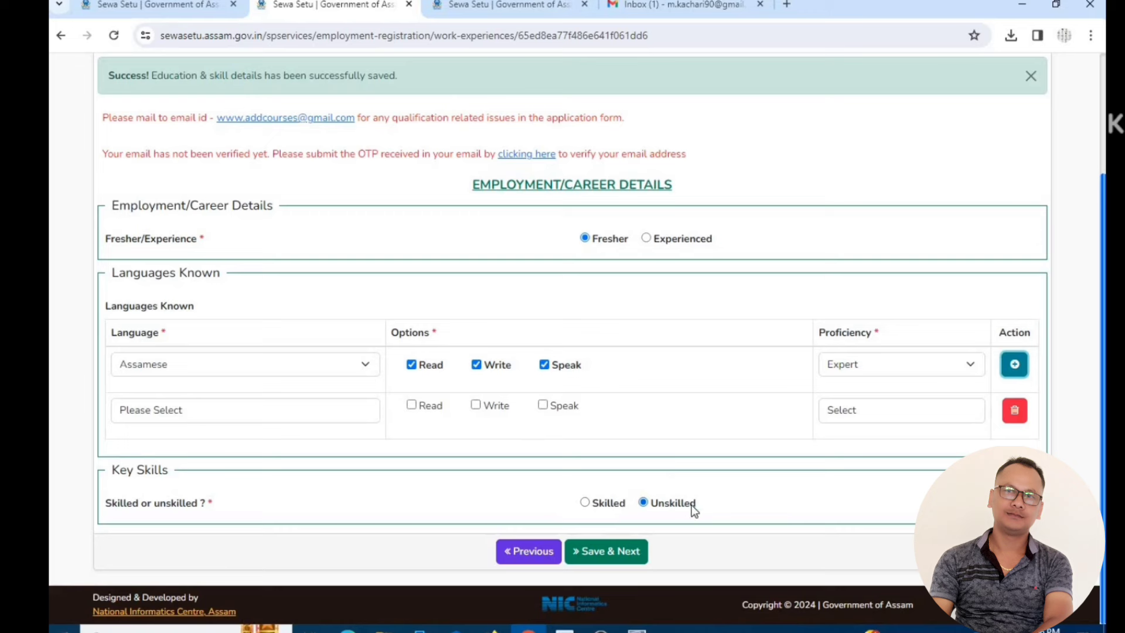
left_click(585, 503)
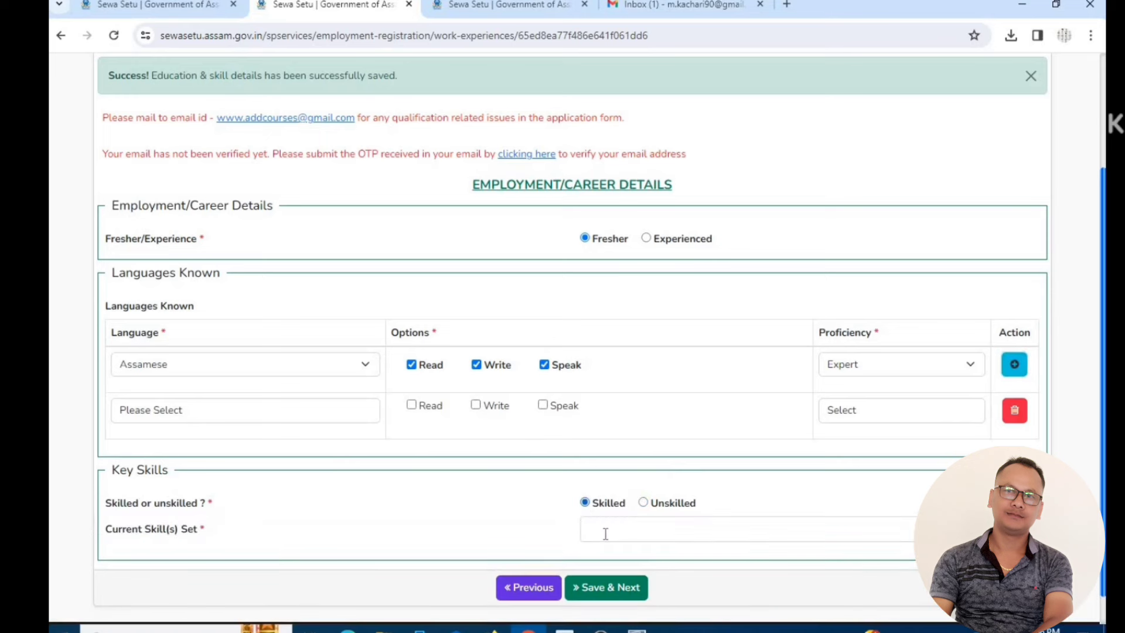
left_click(611, 533)
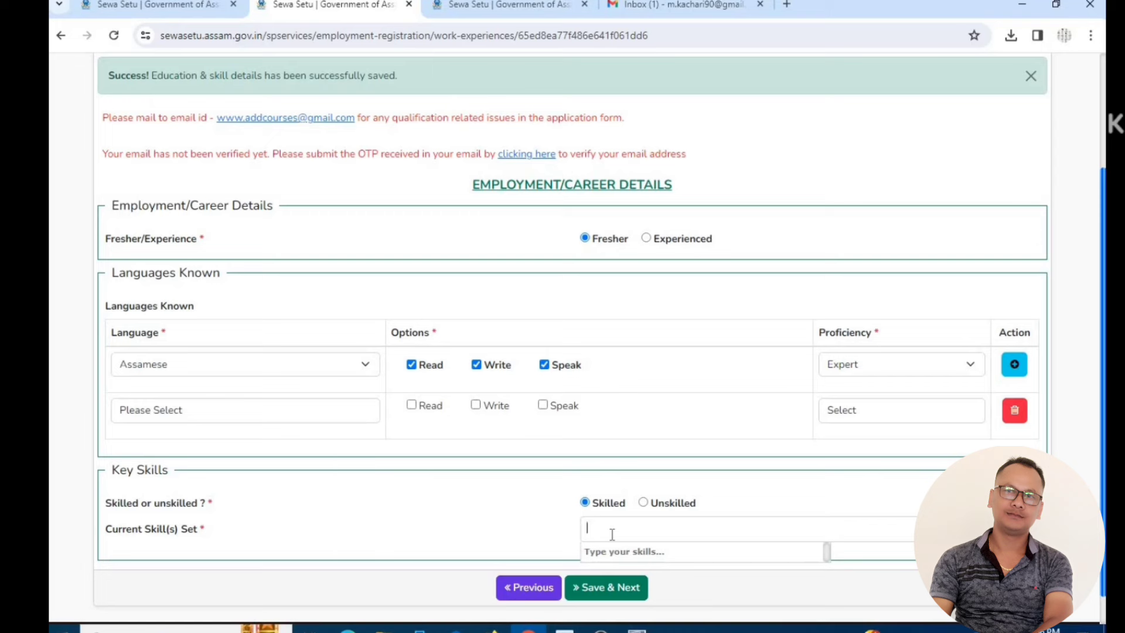
type("NET")
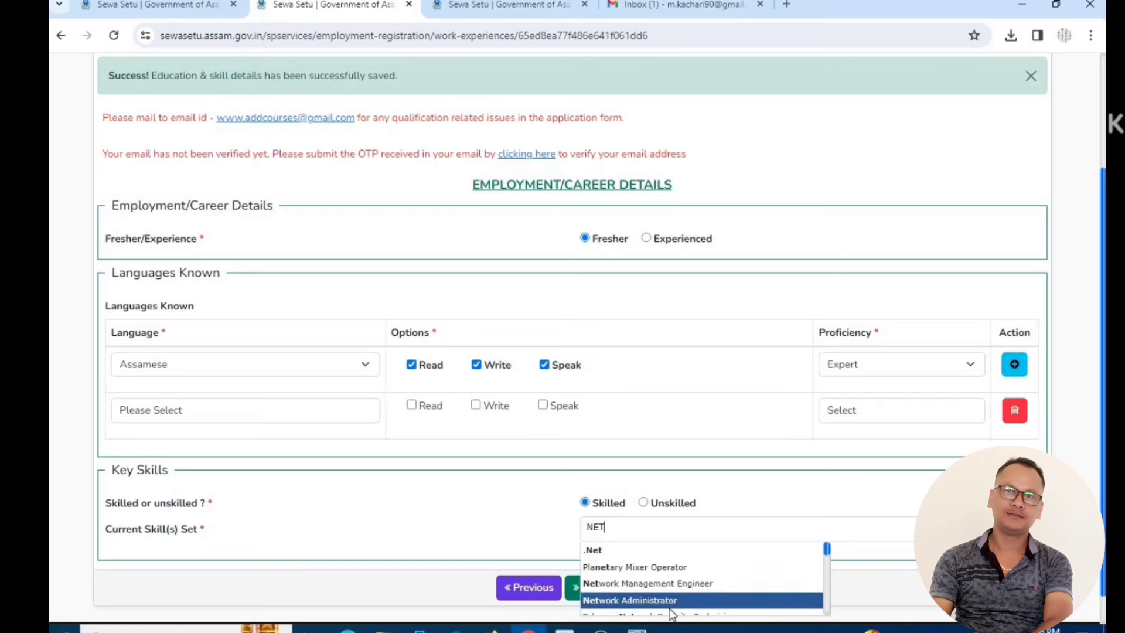
scroll(669, 602, "down", 3)
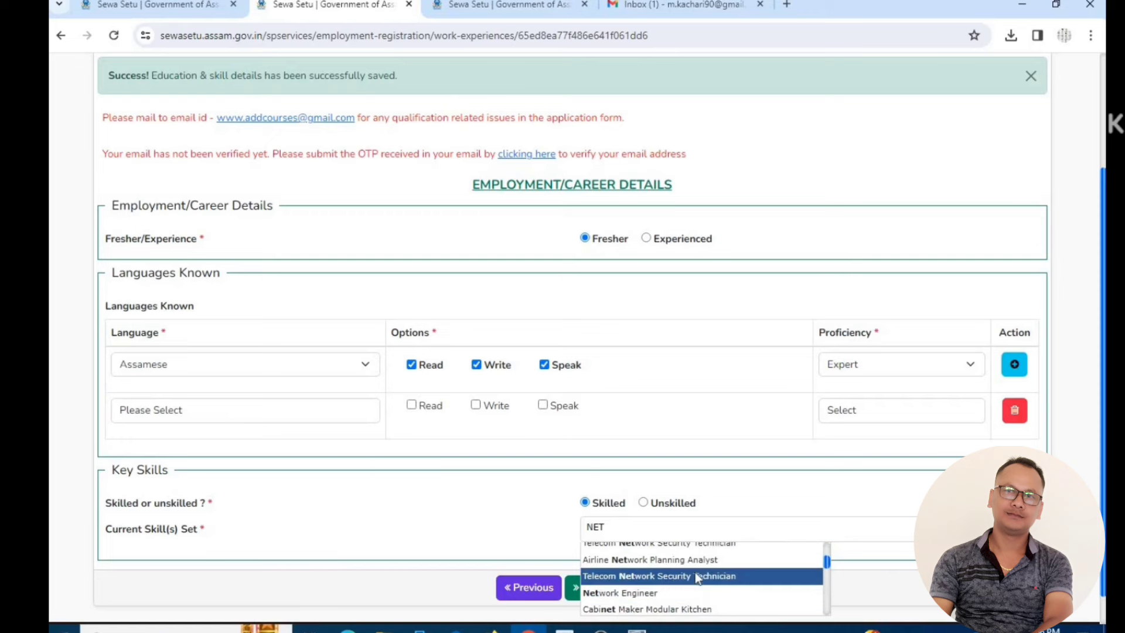
key("BackSpace")
key("BackSpace")
key("BackSpace")
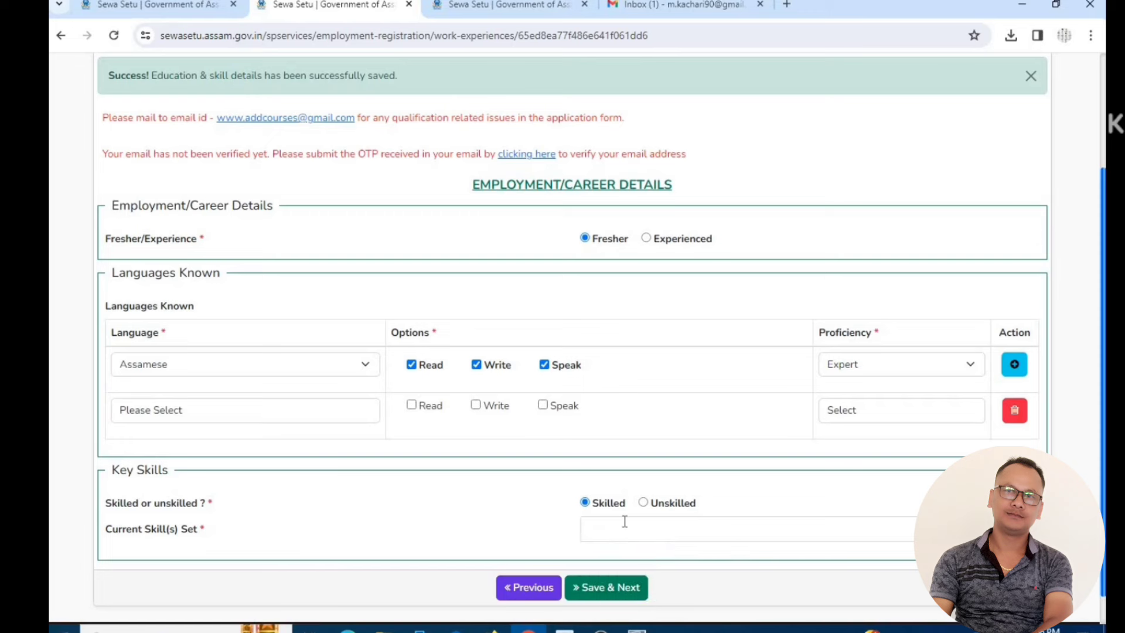
View the current skill suggestions for PLUM, clear the text, and set the applicant back to Unskilled
type("PLUM")
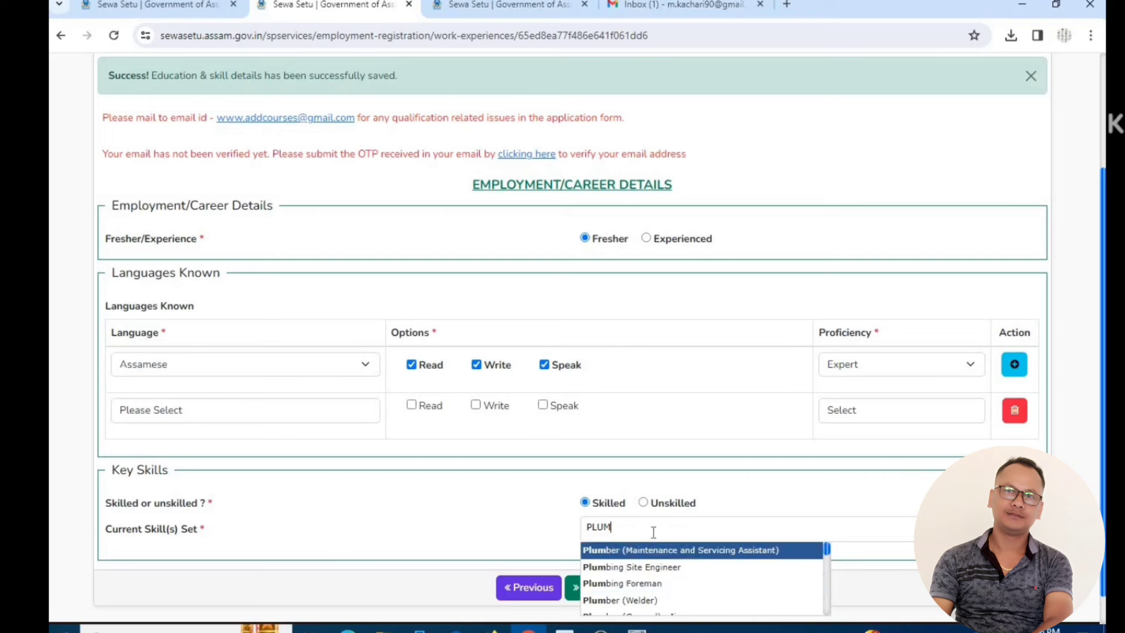
key("BackSpace")
key("BackSpace")
key("BackSpace")
key("BackSpace")
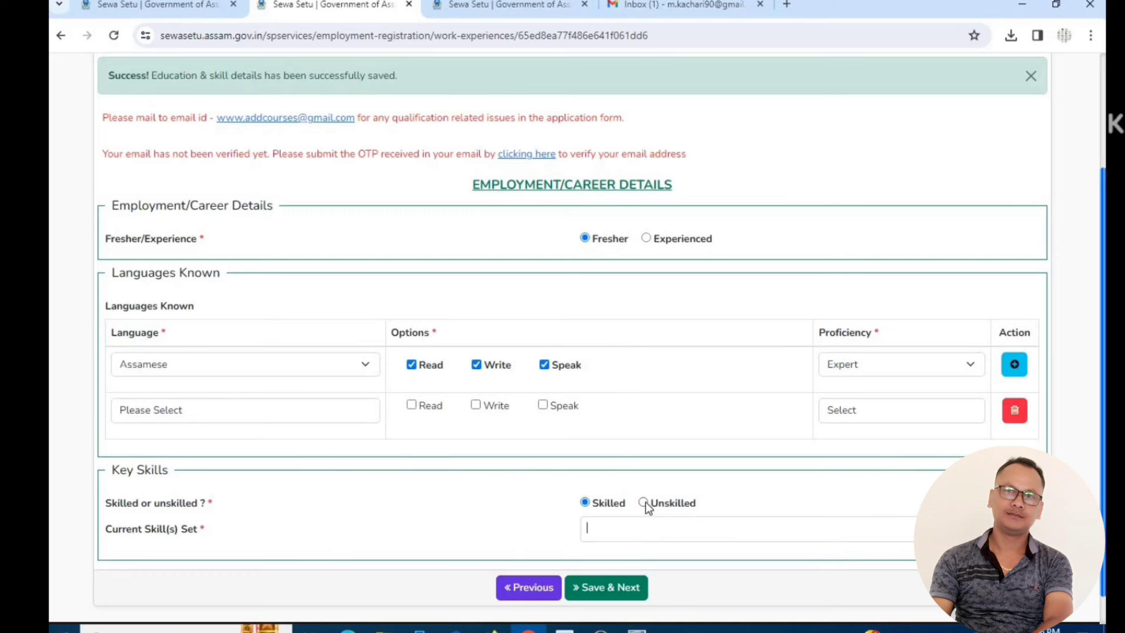
left_click(645, 502)
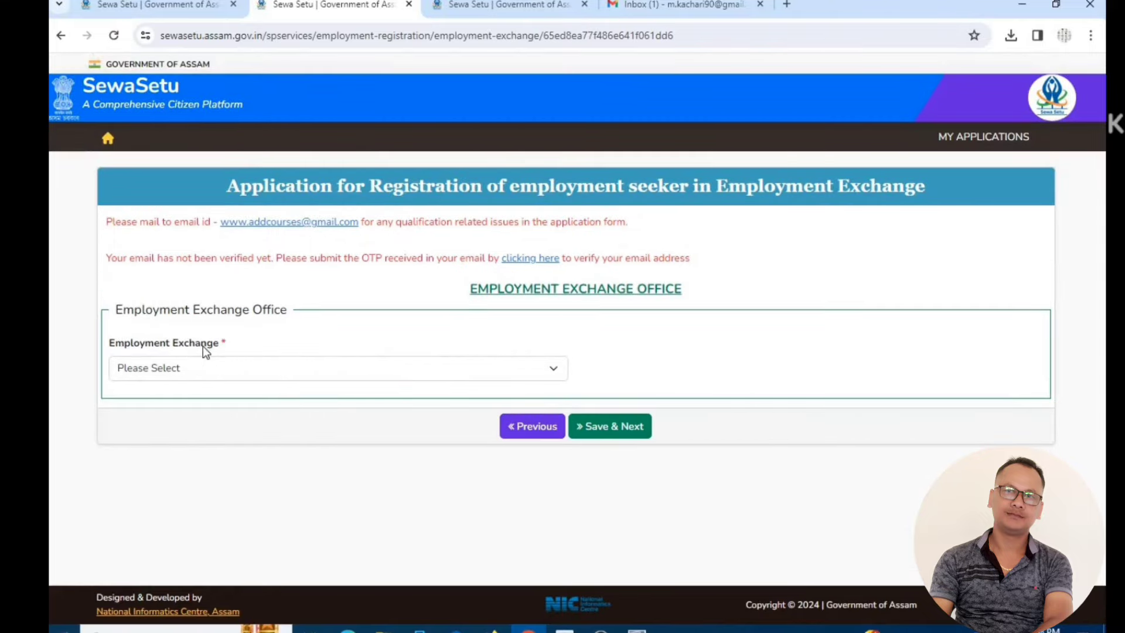
Choose District Employment Exchange- Dibrugarh as the employment exchange office, and save to continue to the enclosures
left_click(264, 373)
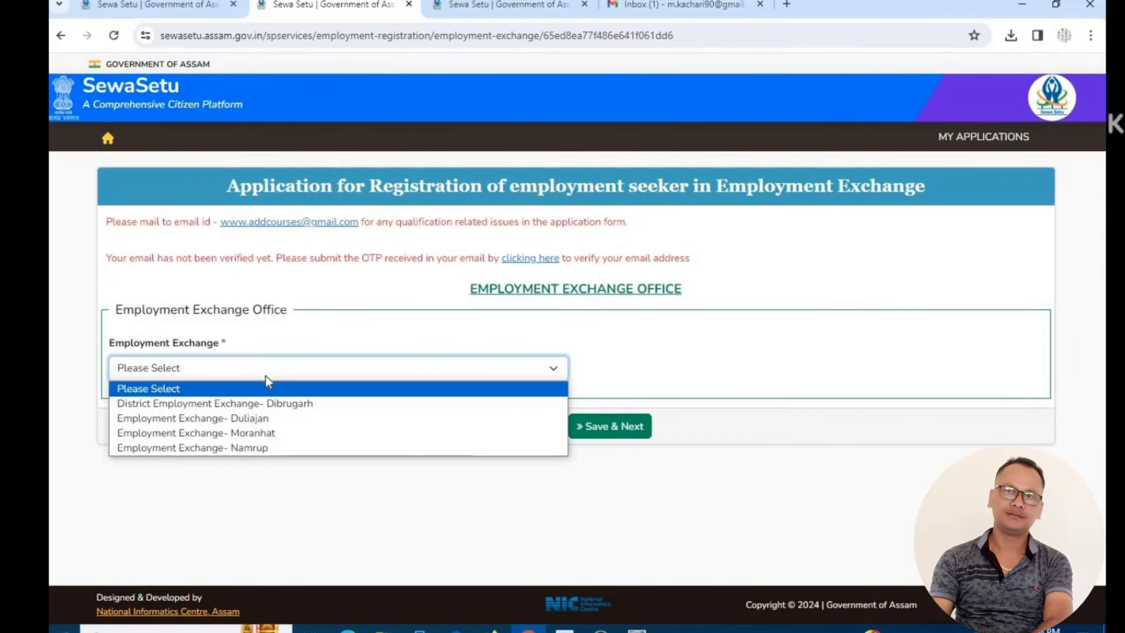
left_click(242, 409)
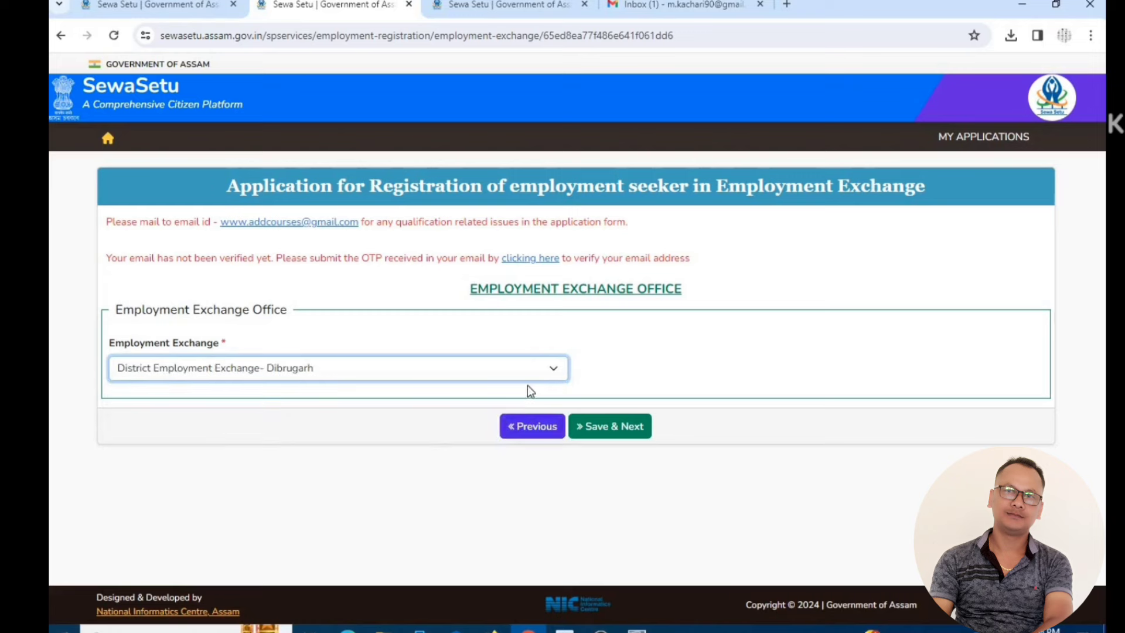
left_click(614, 440)
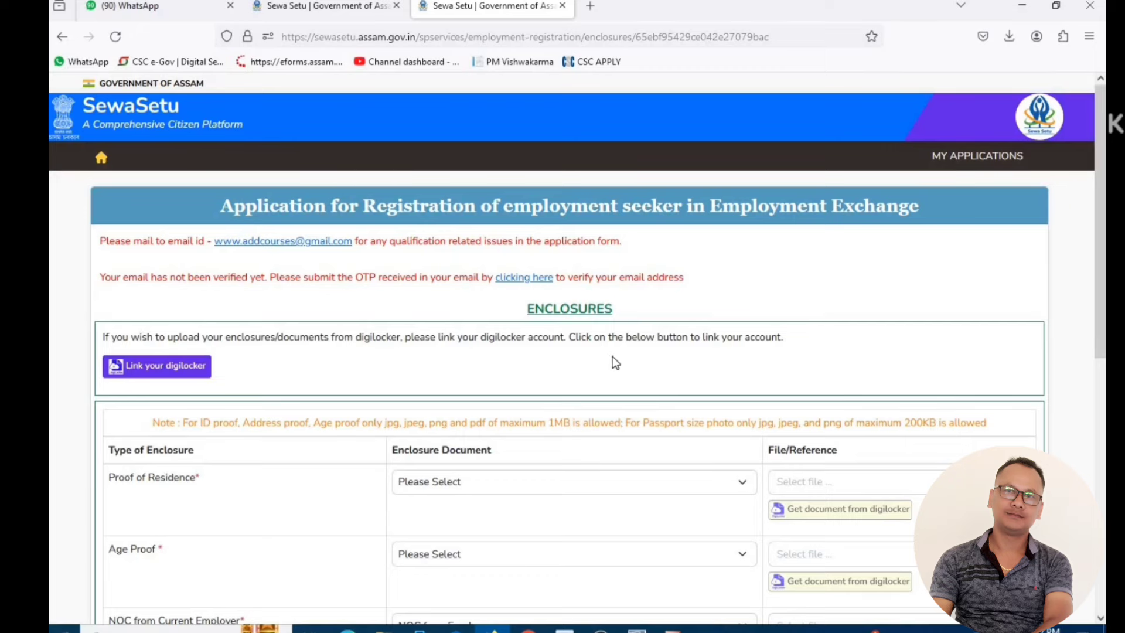
Set the document proving current employment status to Joining letter and keep Latest payslip as the payslip enclosure
scroll(613, 362, "down", 8)
scroll(615, 370, "up", 4)
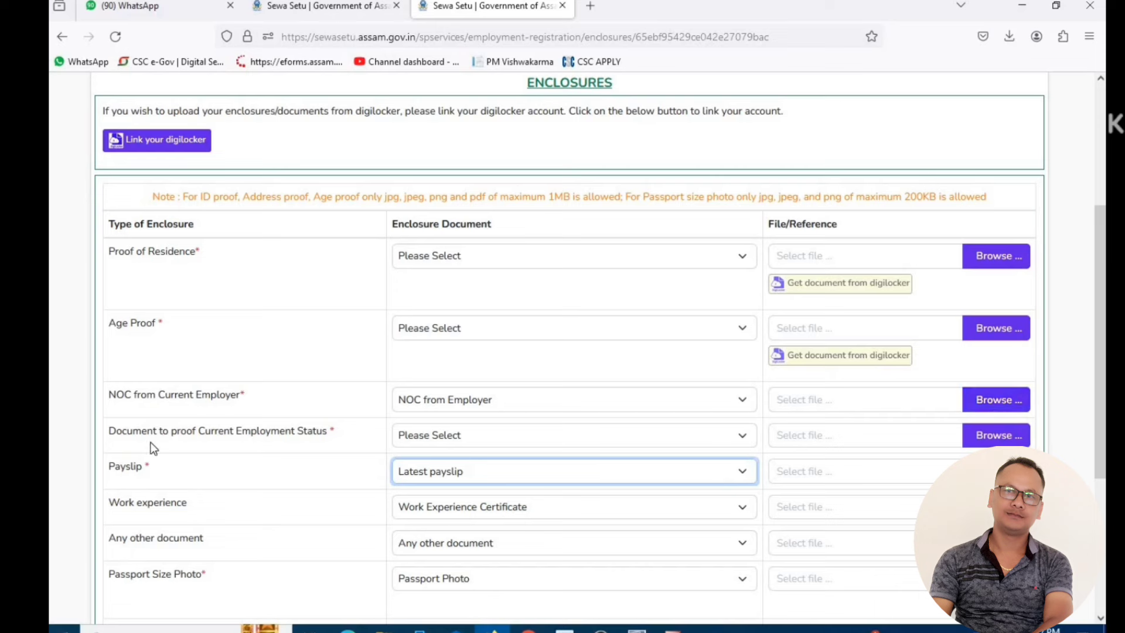
left_click(438, 435)
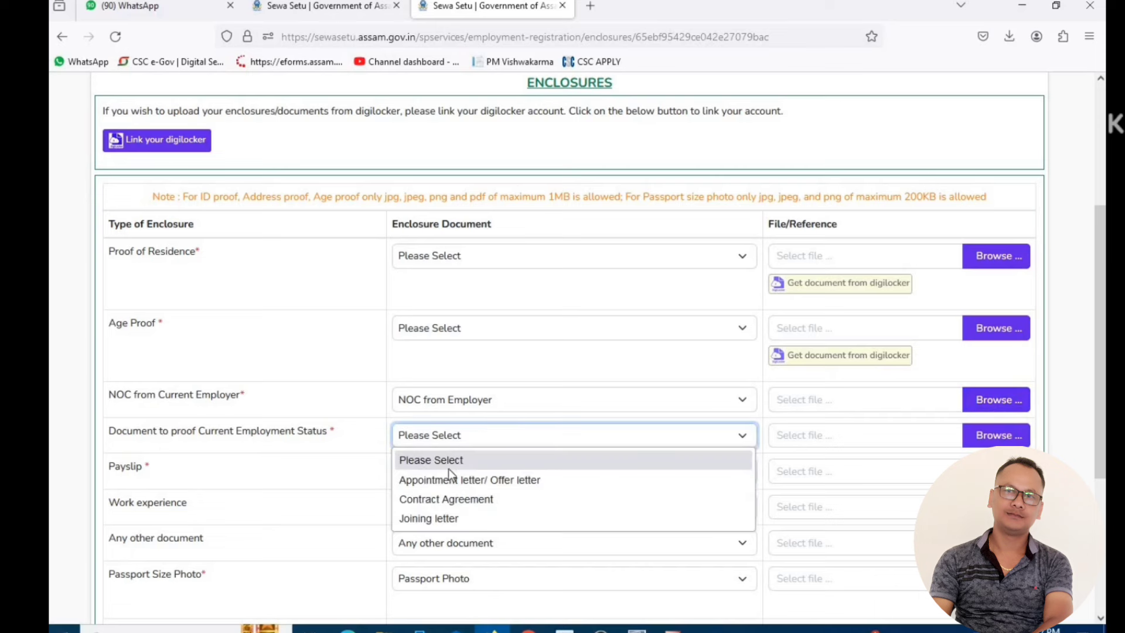
left_click(456, 501)
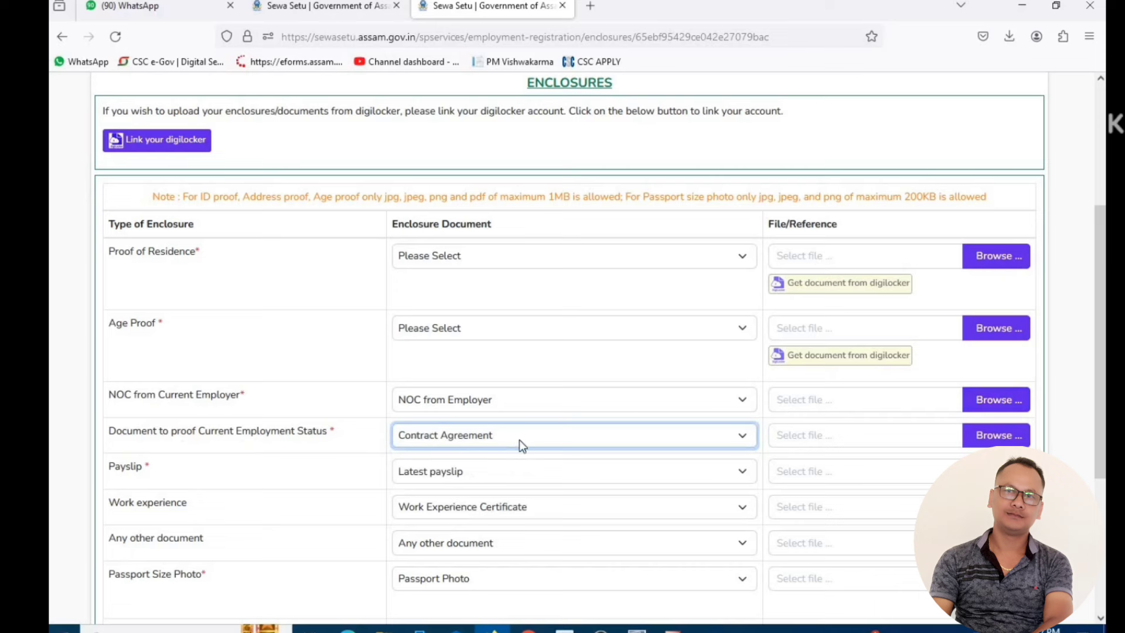
left_click(449, 473)
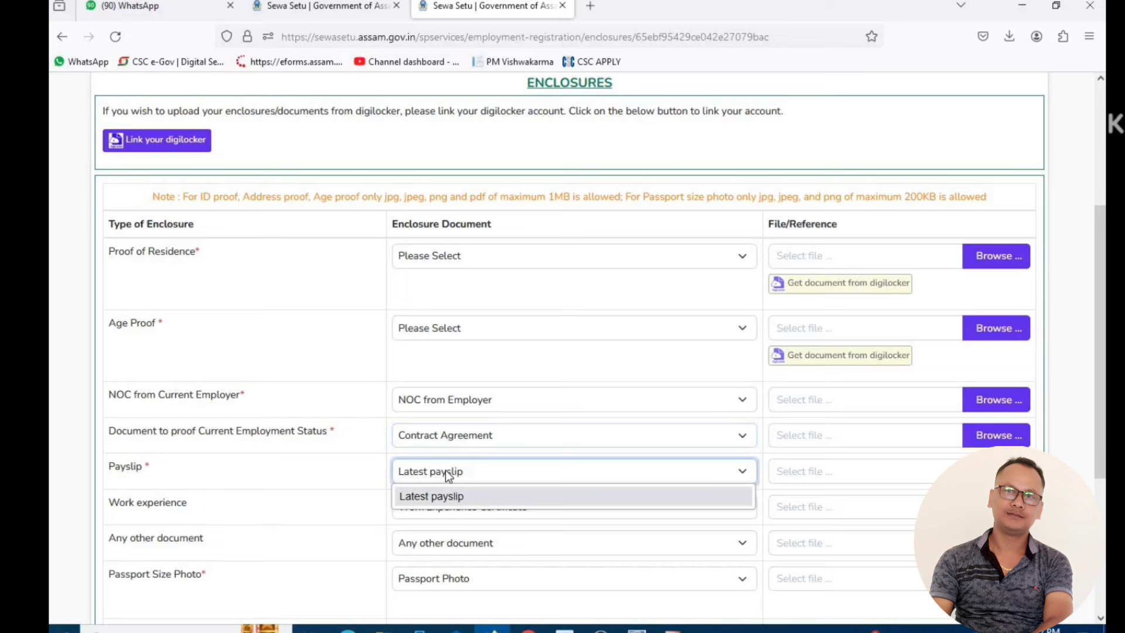
left_click(508, 474)
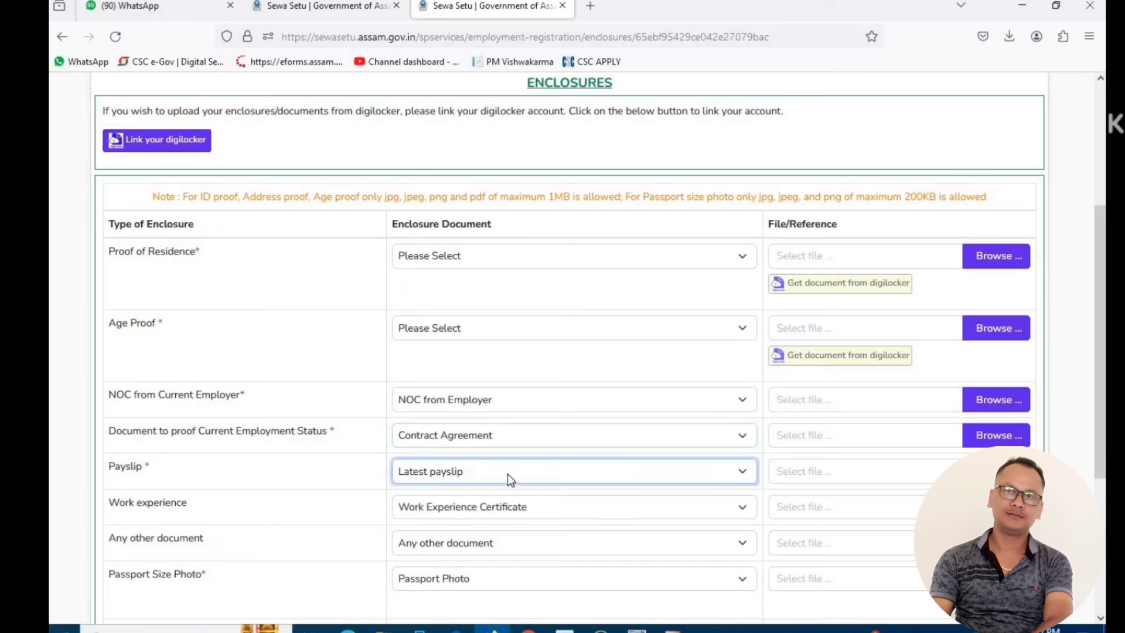
left_click(464, 441)
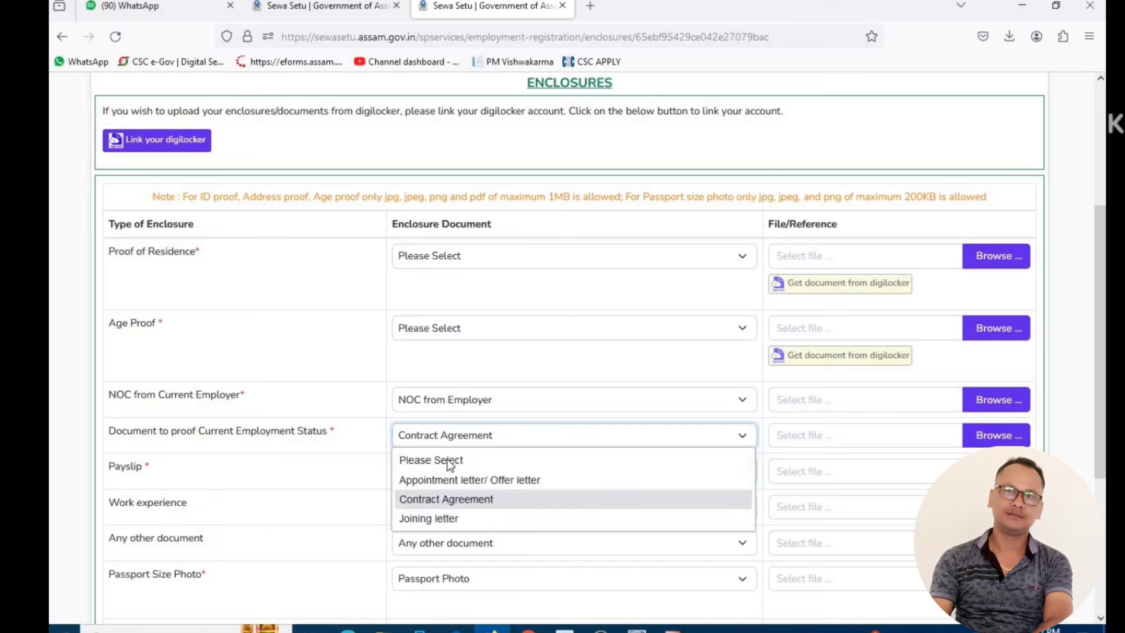
left_click(443, 518)
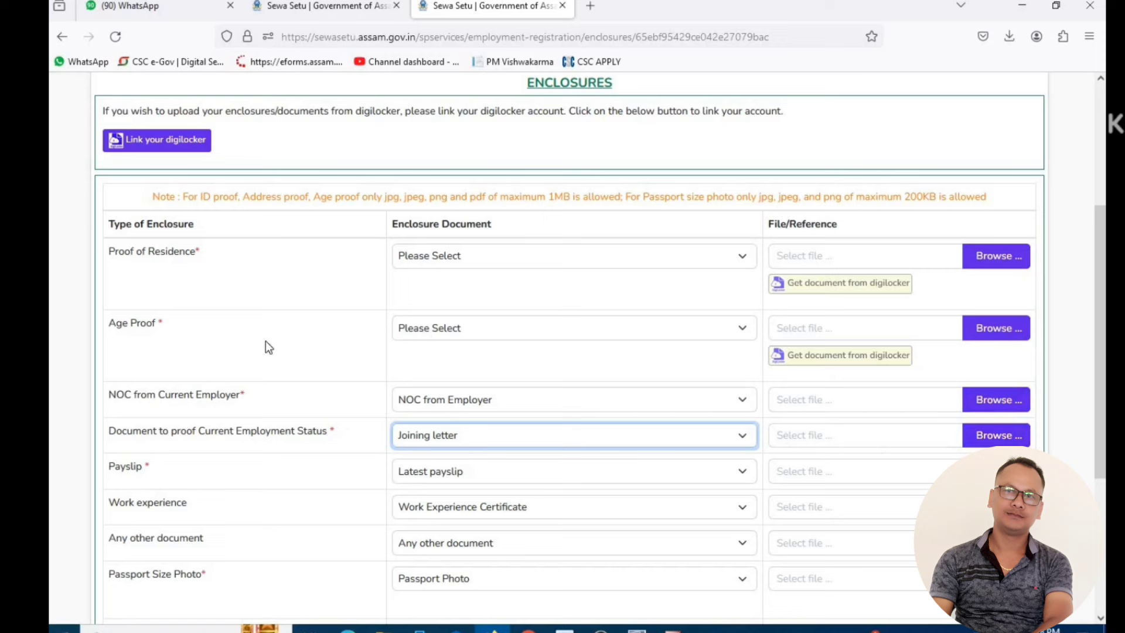
Choose Voter Card as the proof of residence and HSLC Admit Card as the age proof
left_click(544, 266)
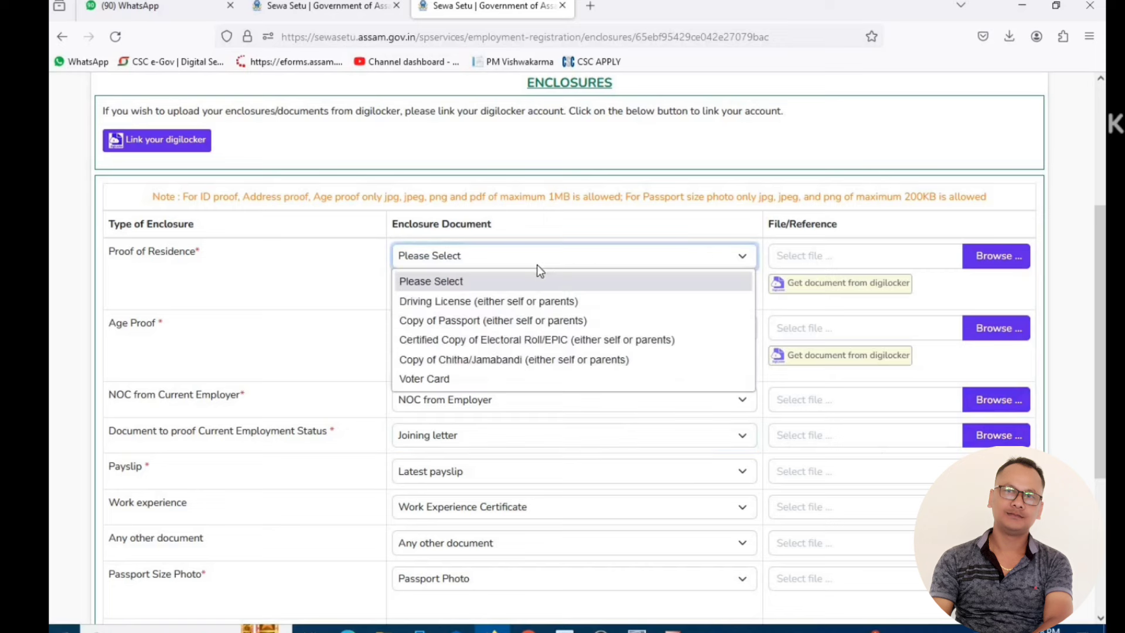
left_click(467, 378)
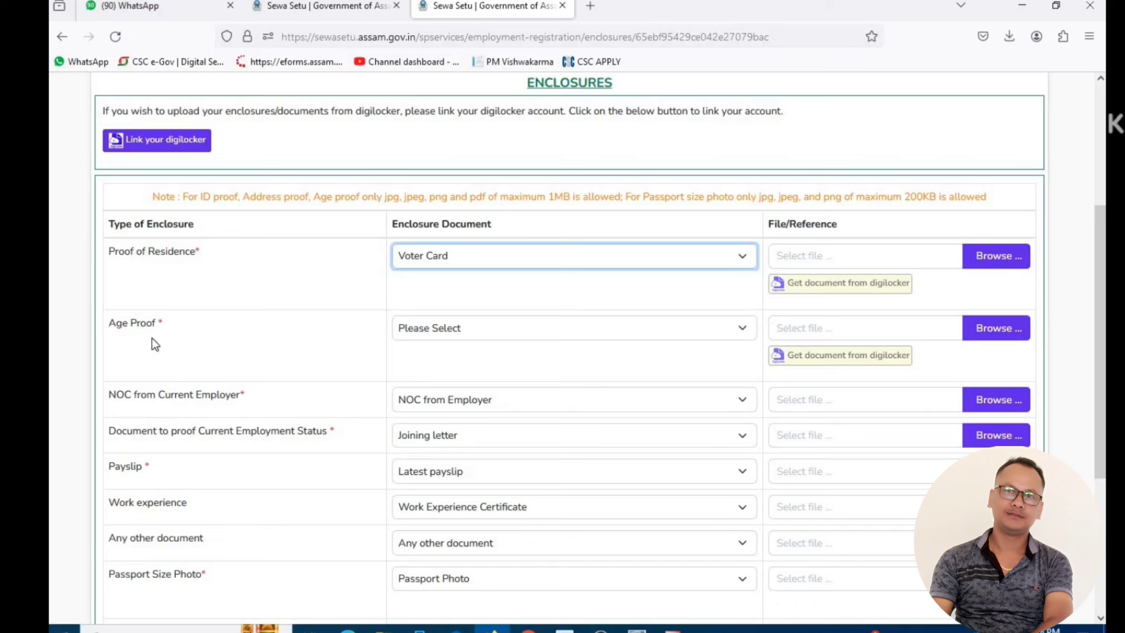
left_click(444, 329)
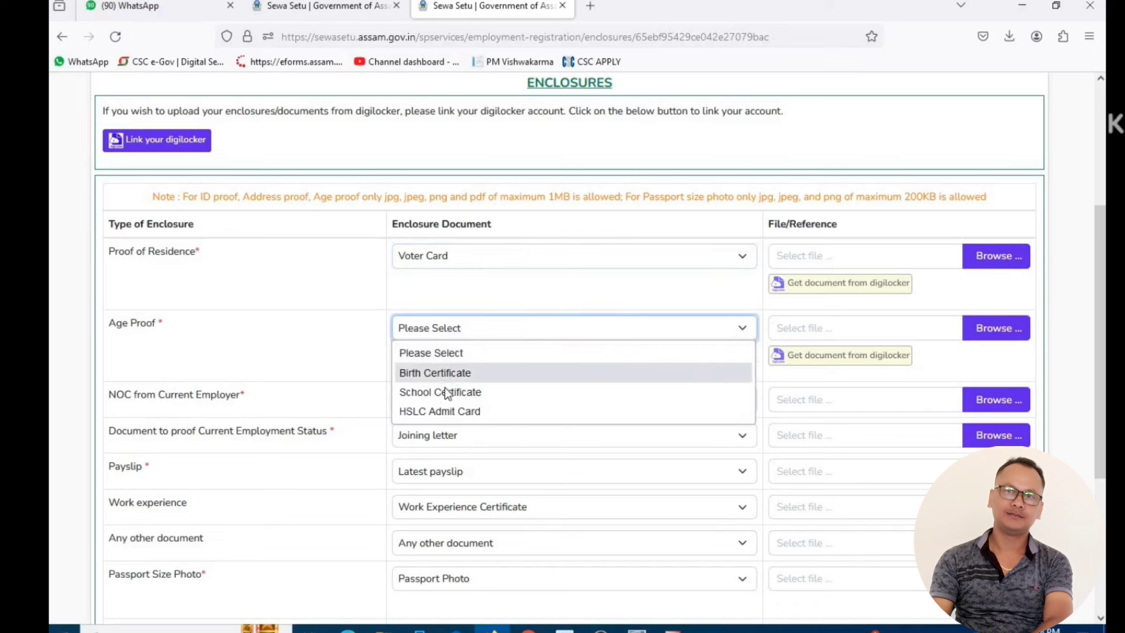
left_click(445, 411)
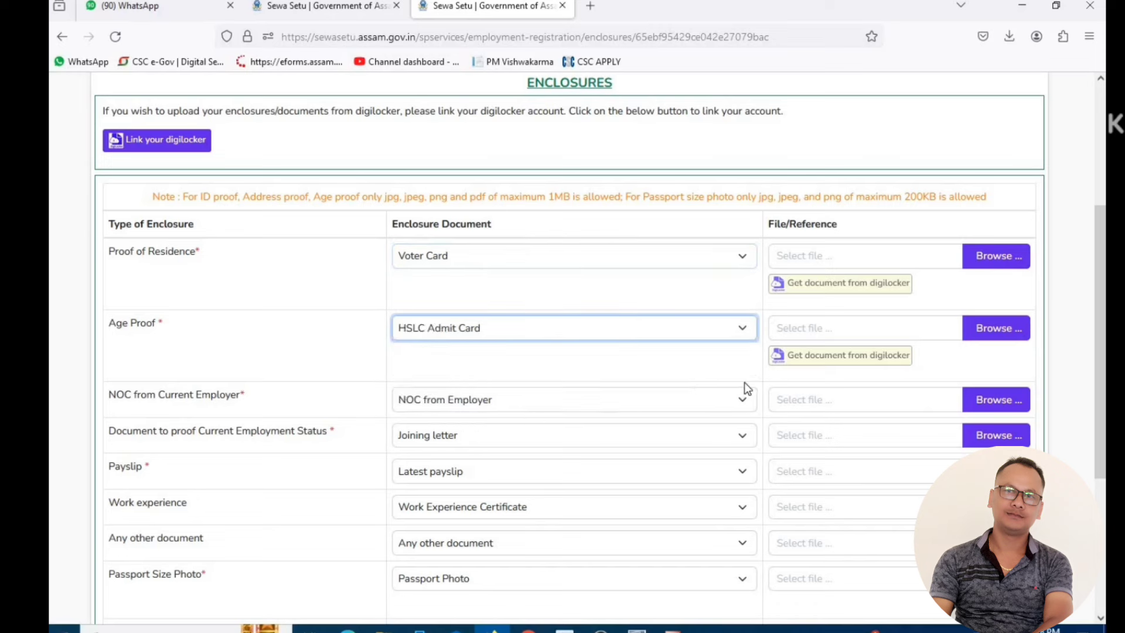
Accept the declaration on the terms and conditions, and save the enclosures to continue to the application preview
scroll(570, 410, "down", 3)
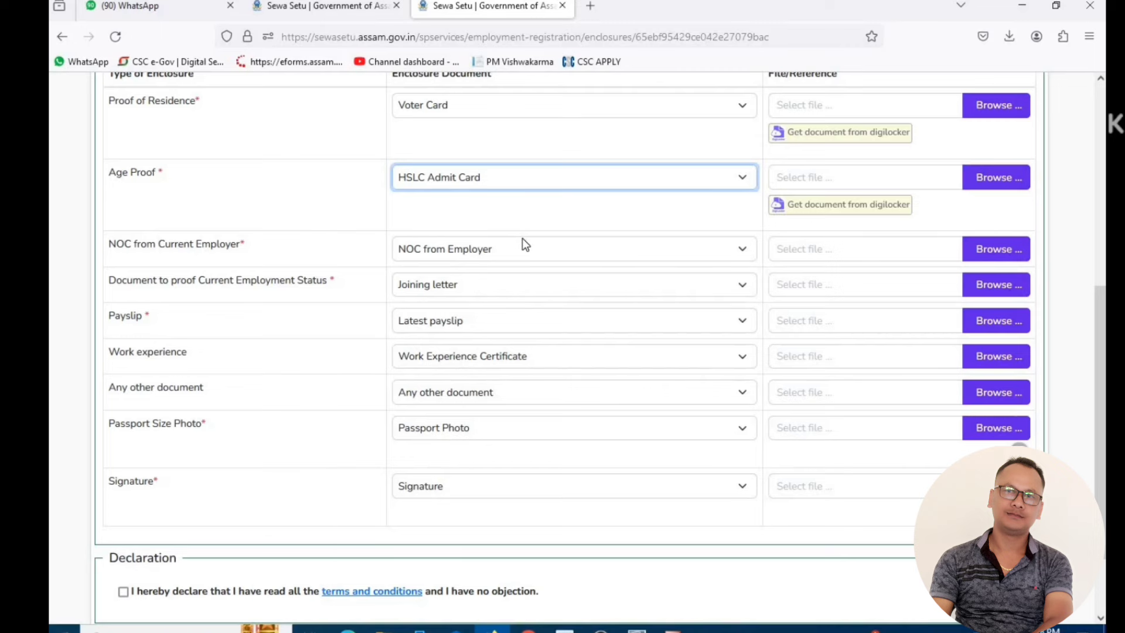
scroll(522, 240, "down", 3)
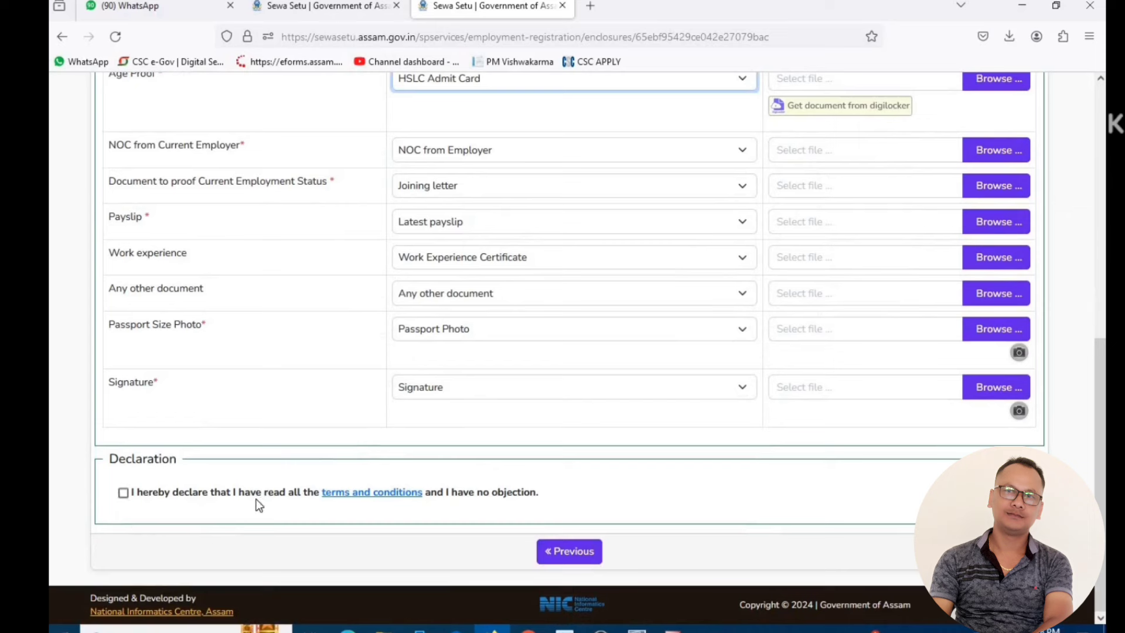
left_click(124, 495)
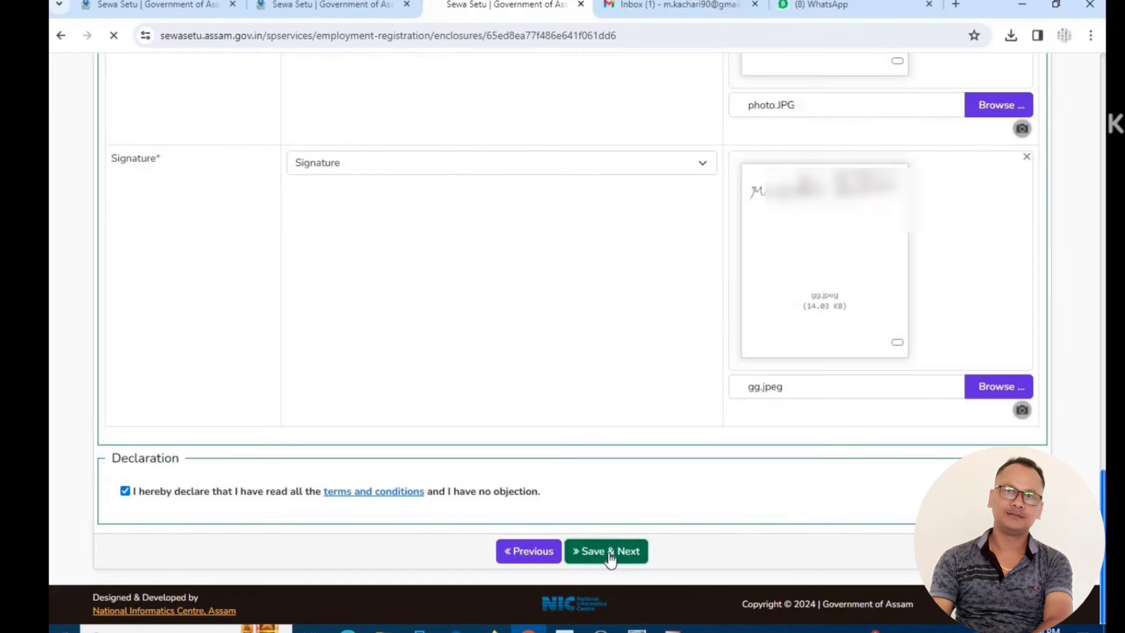
left_click(610, 559)
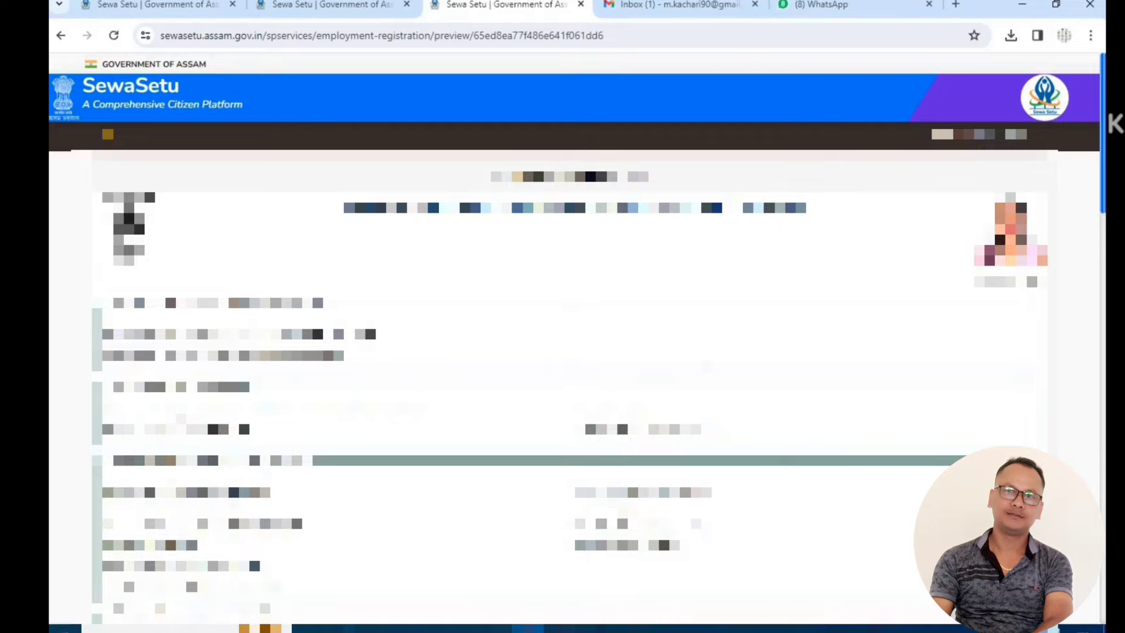
Review the full application preview, and proceed to pay the convenience charge
scroll(706, 366, "down", 15)
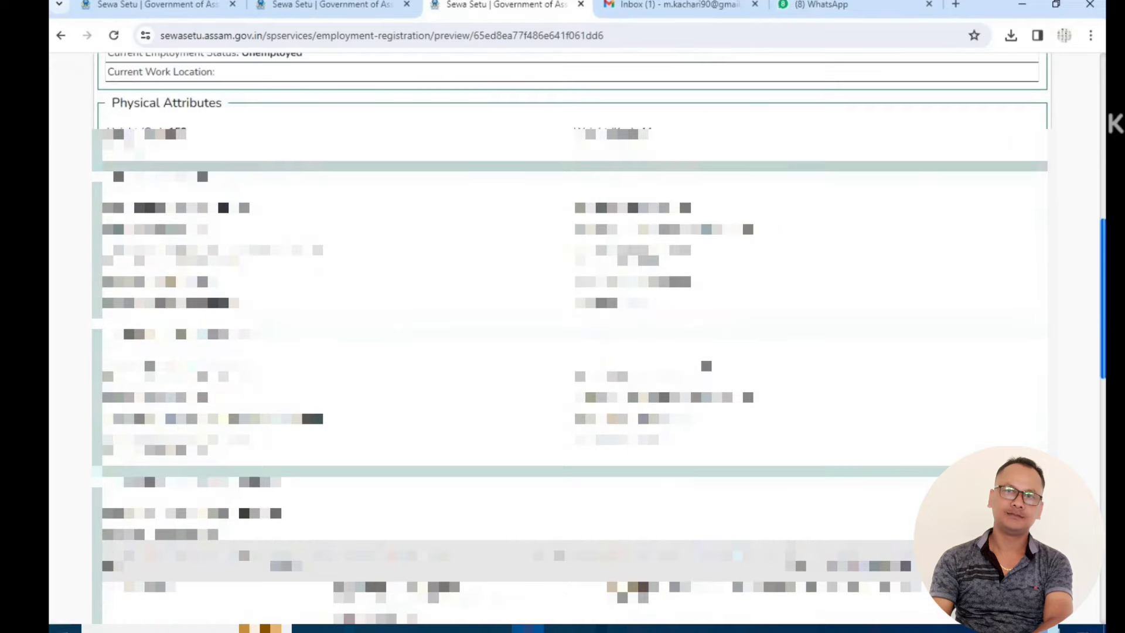
scroll(707, 366, "down", 15)
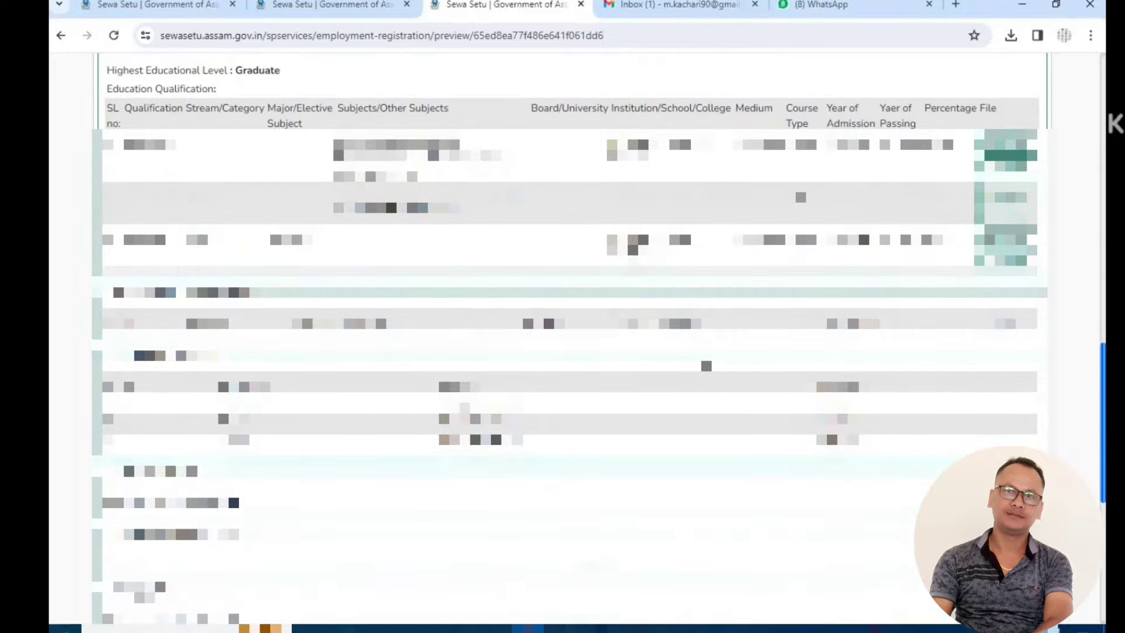
scroll(706, 366, "down", 10)
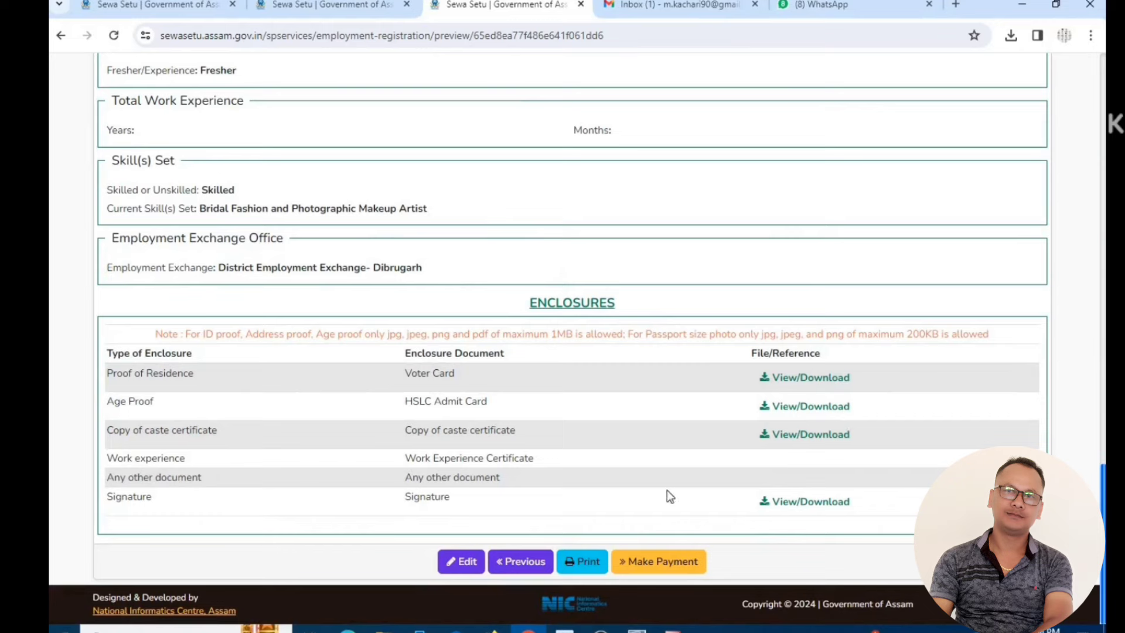
left_click(647, 563)
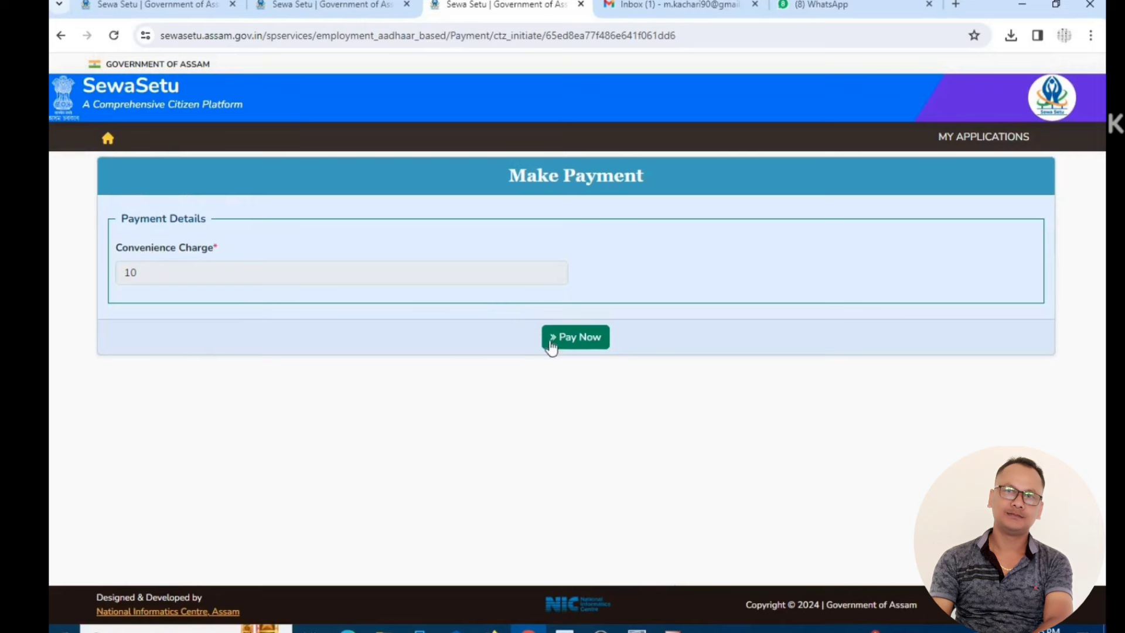
left_click(579, 343)
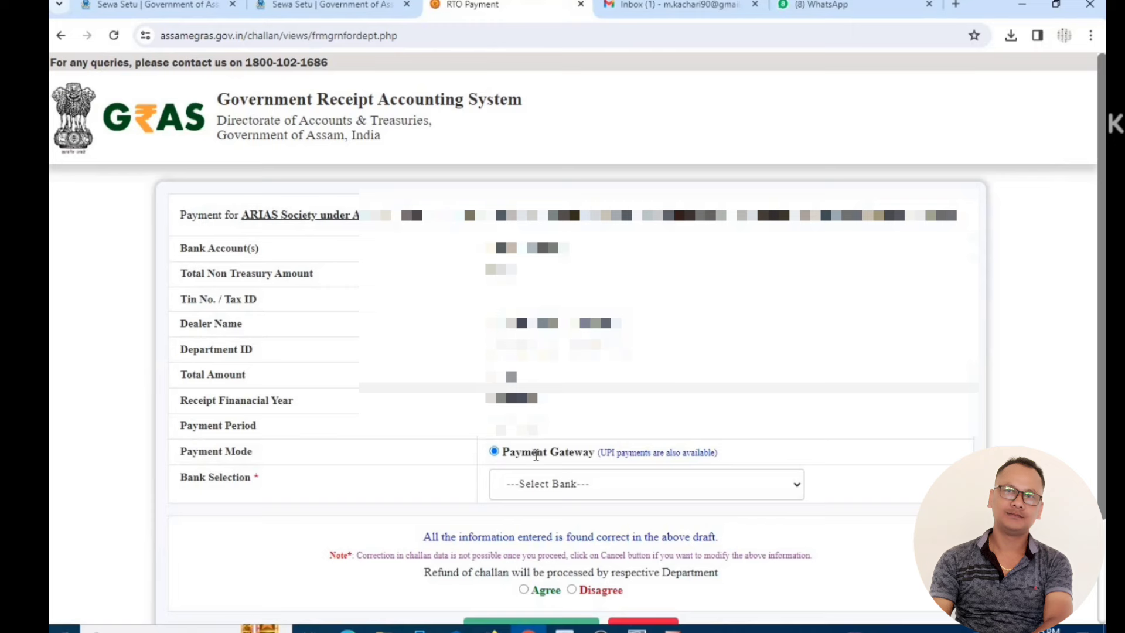
Select AXIS EASYPAY (No Charges) as the bank, agree to the challan declaration, and proceed for payment
left_click(613, 487)
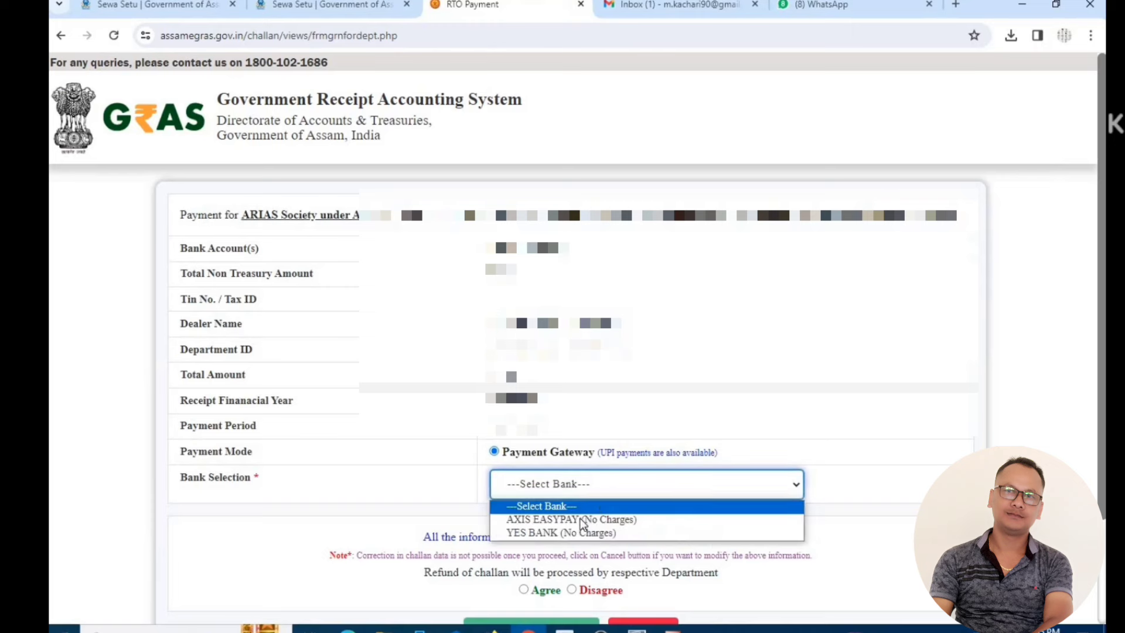
left_click(579, 521)
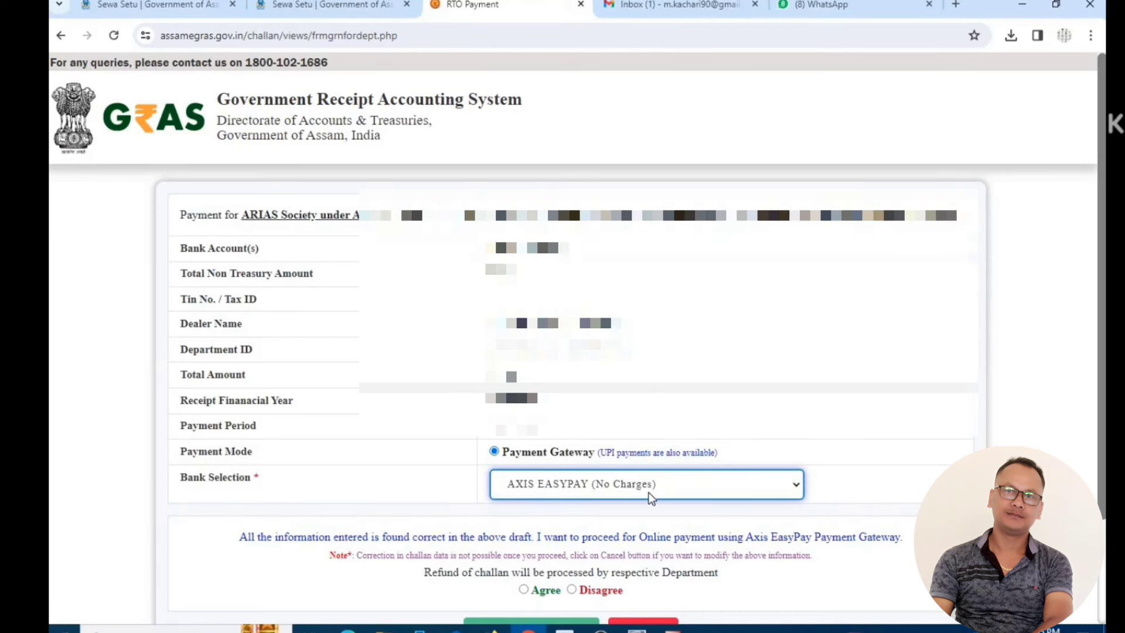
scroll(648, 492, "down", 2)
left_click(523, 463)
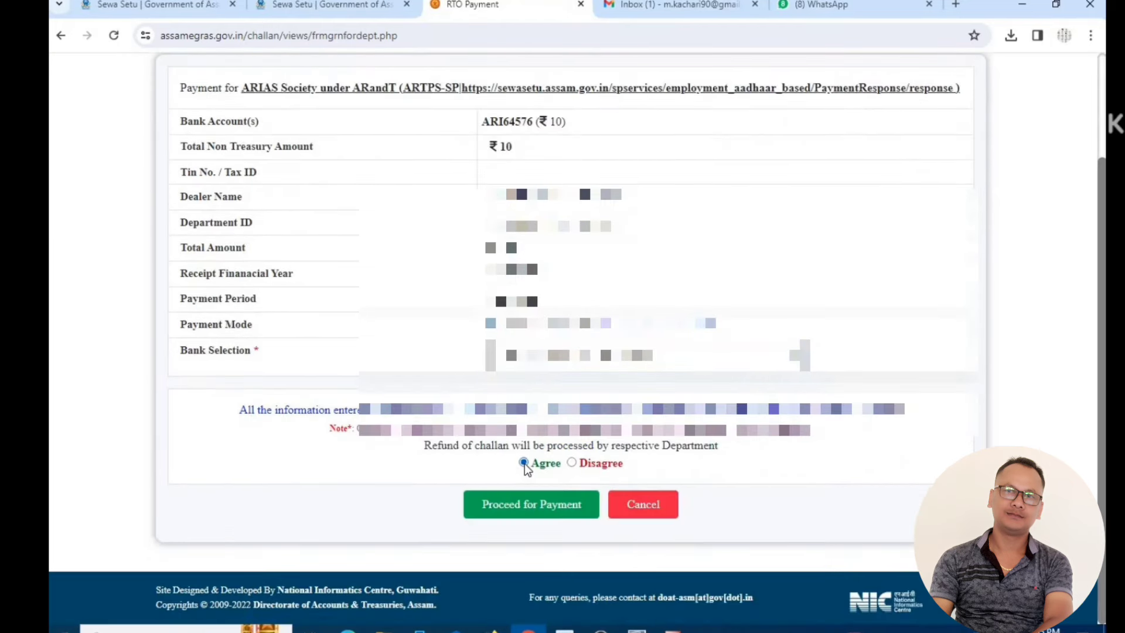
left_click(517, 510)
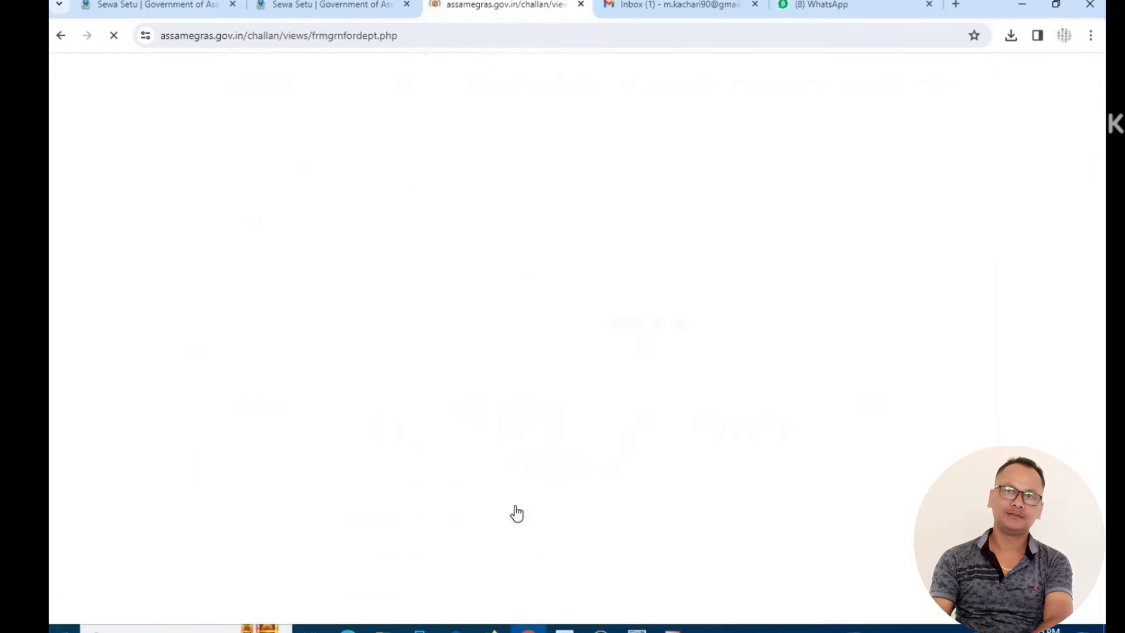
left_click(702, 160)
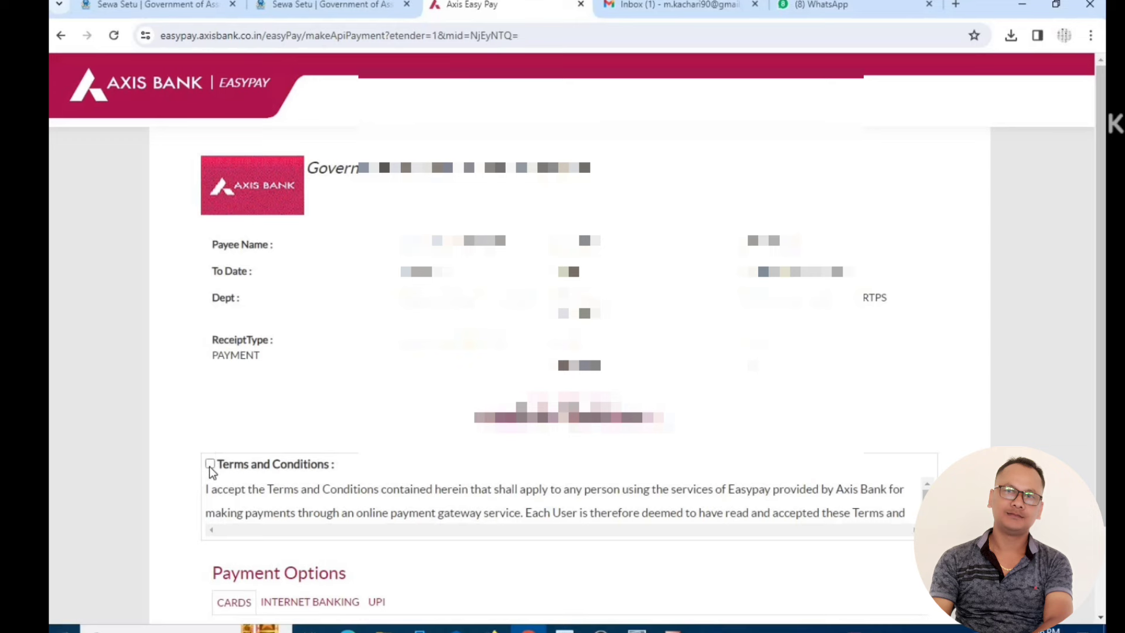
Accept the Easypay terms and conditions, choose UPI as the payment option, and submit the payment for completion on the phone
left_click(209, 464)
scroll(442, 479, "down", 5)
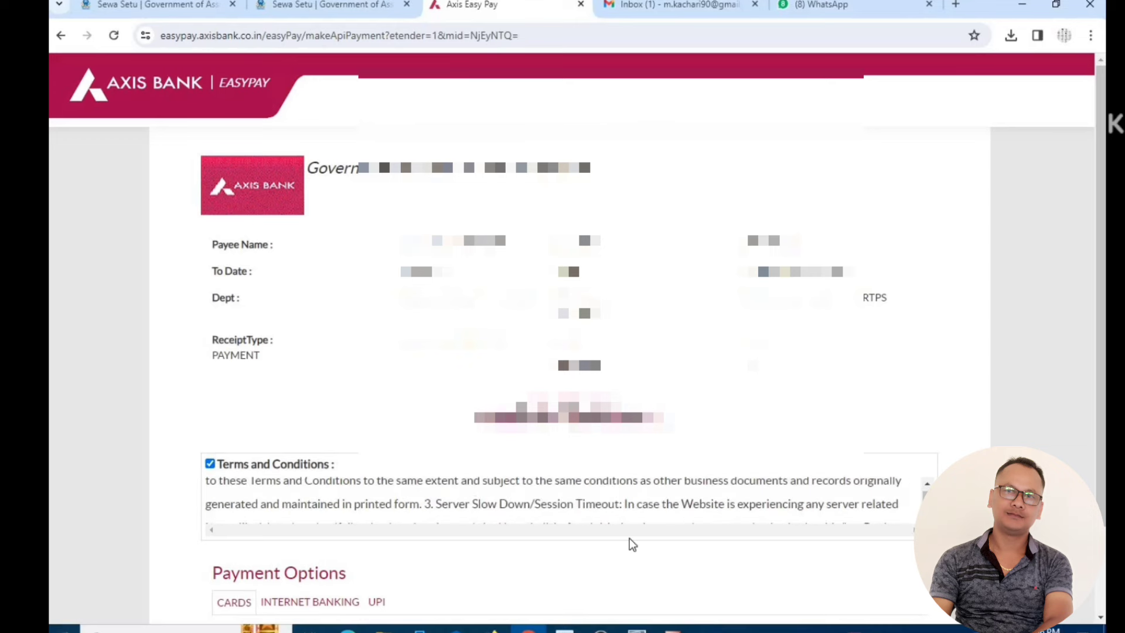
scroll(630, 538, "down", 2)
left_click(375, 497)
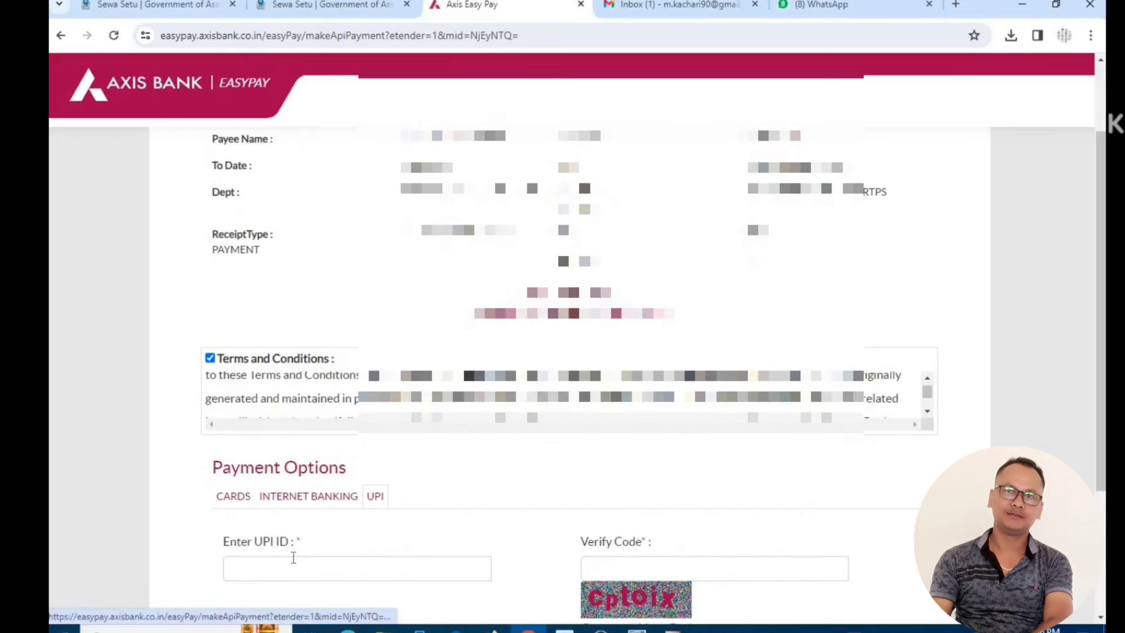
scroll(473, 495, "down", 2)
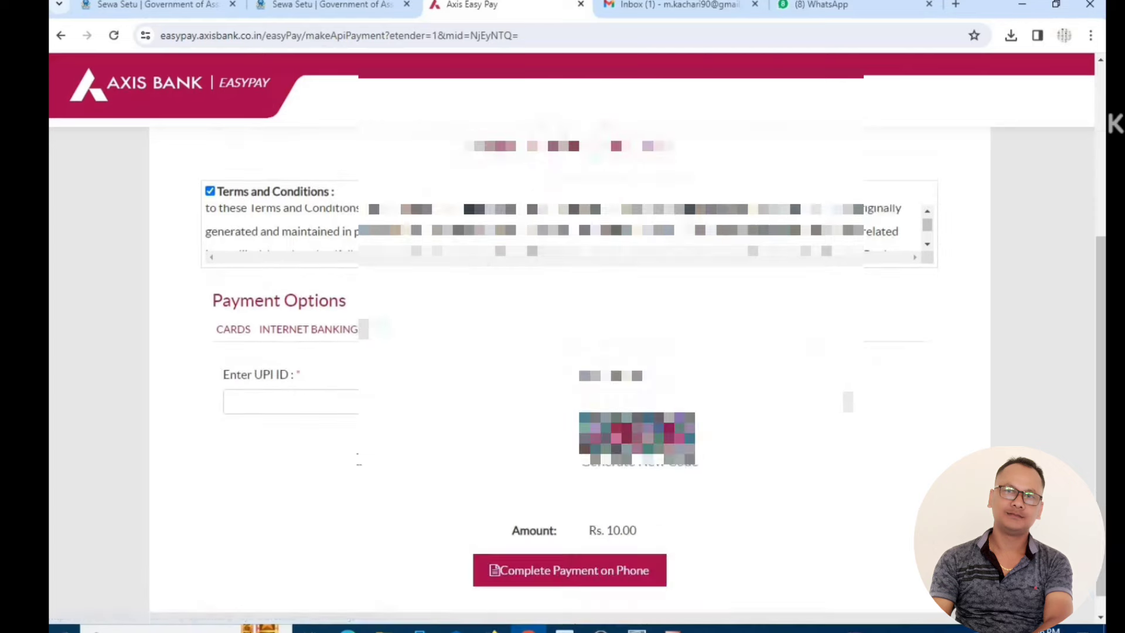
scroll(380, 469, "down", 2)
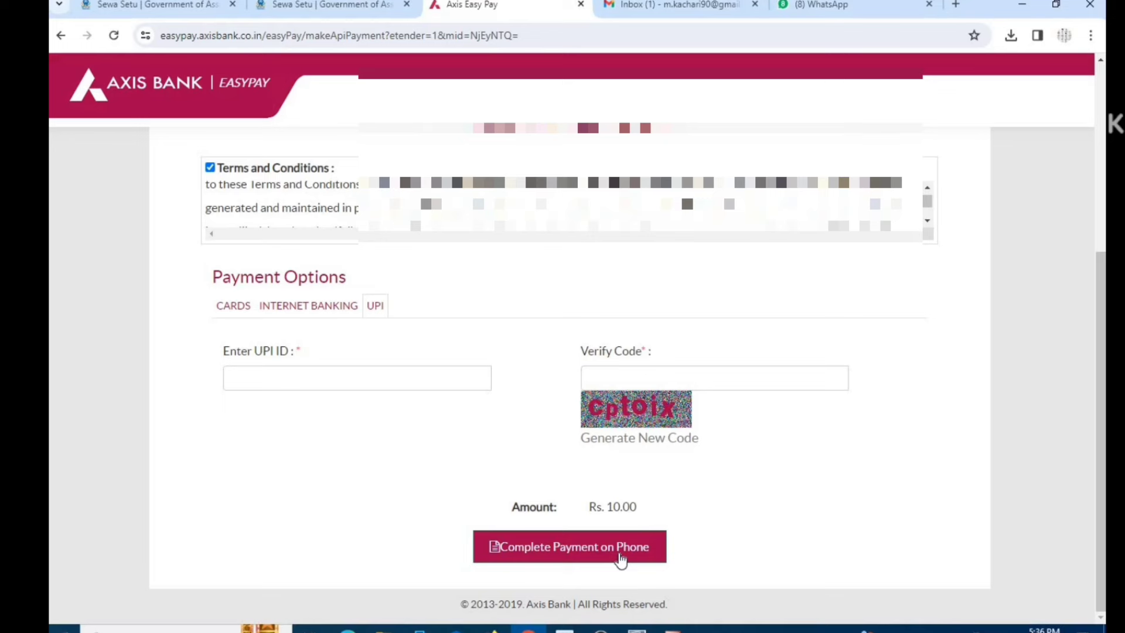
left_click(620, 556)
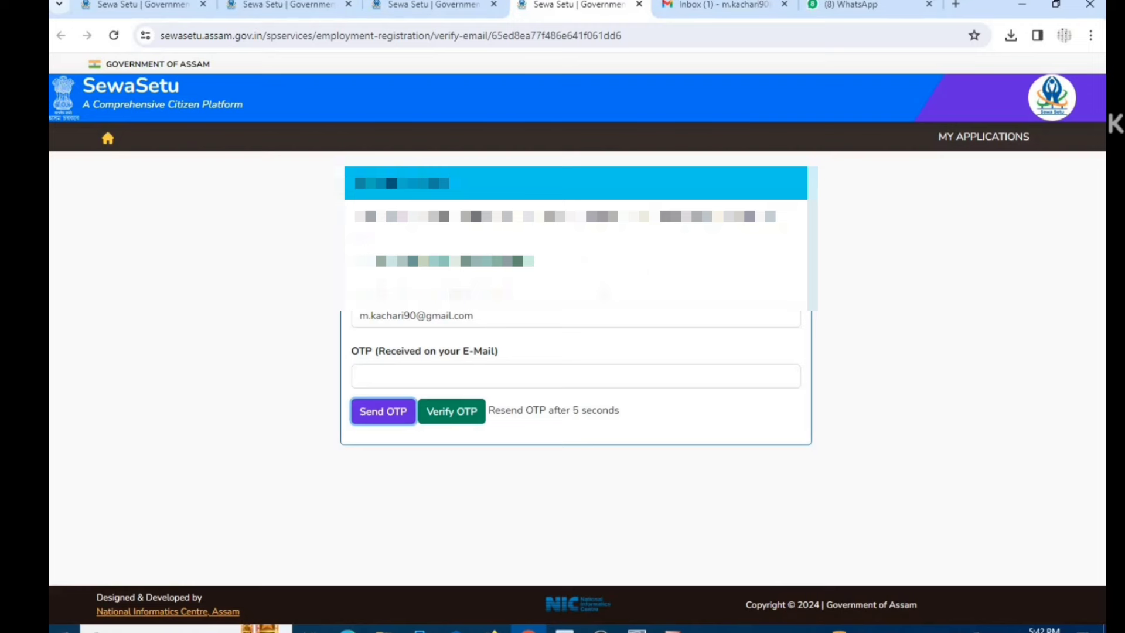
Enter the OTP received by e-mail and verify the applicant's e-mail address
left_click(413, 377)
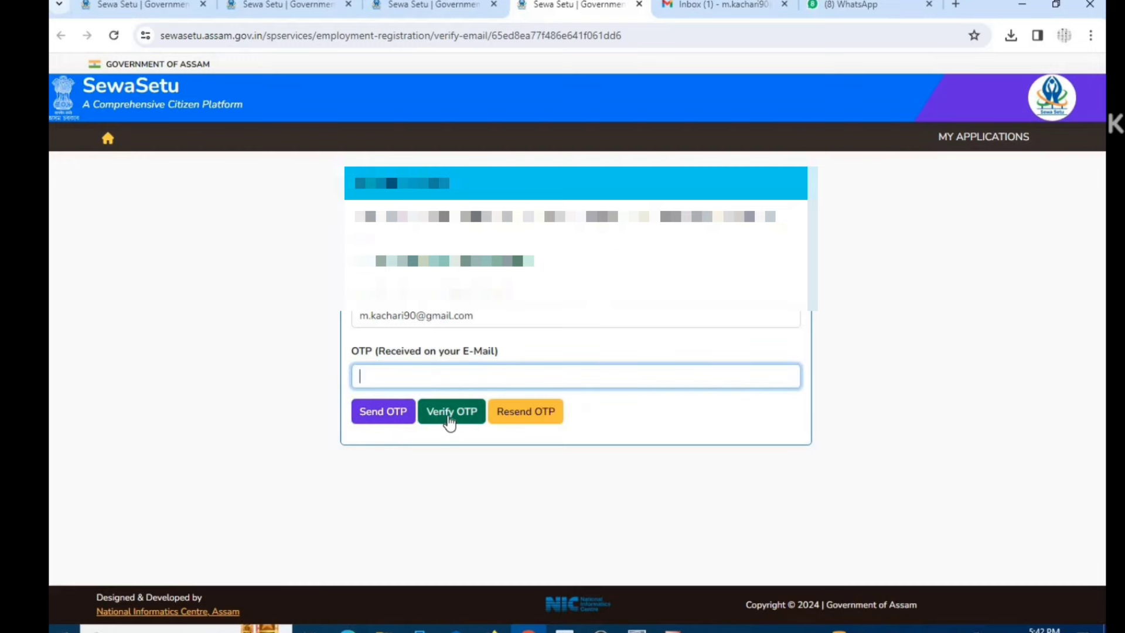
left_click(473, 413)
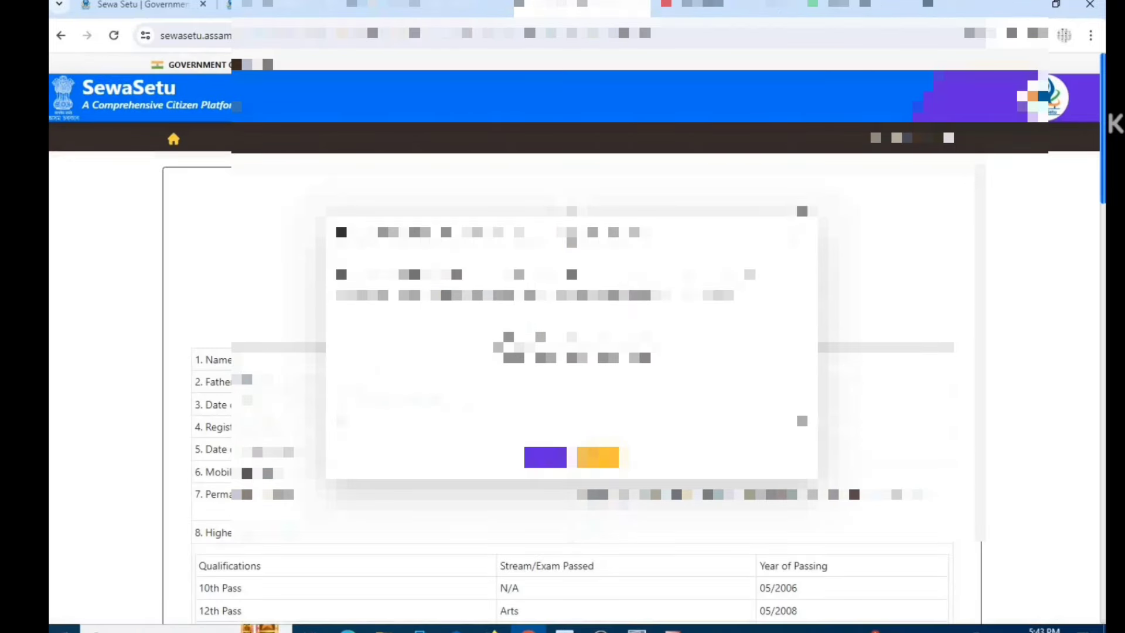
Dismiss the dialog over the acknowledgement, and download the registration certificate
left_click(792, 242)
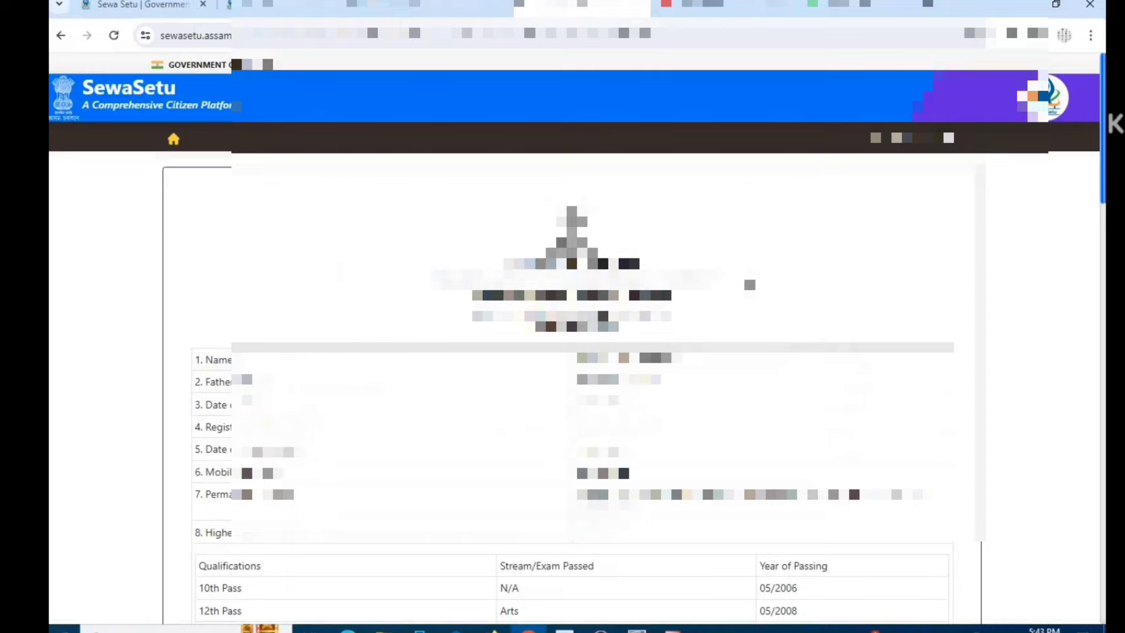
scroll(760, 295, "down", 15)
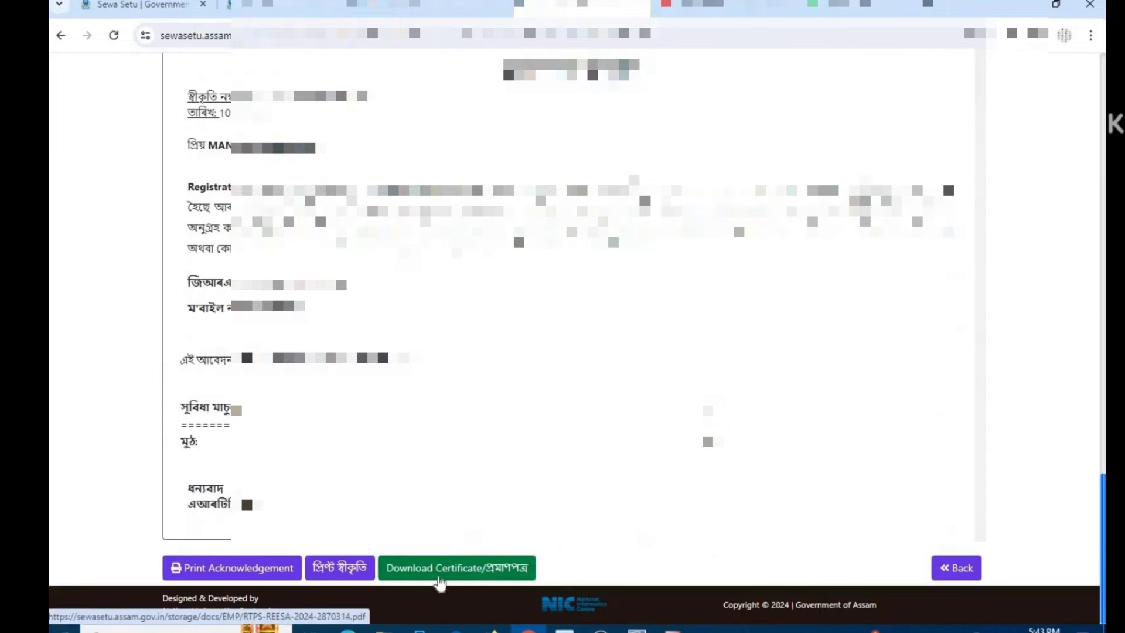
left_click(464, 576)
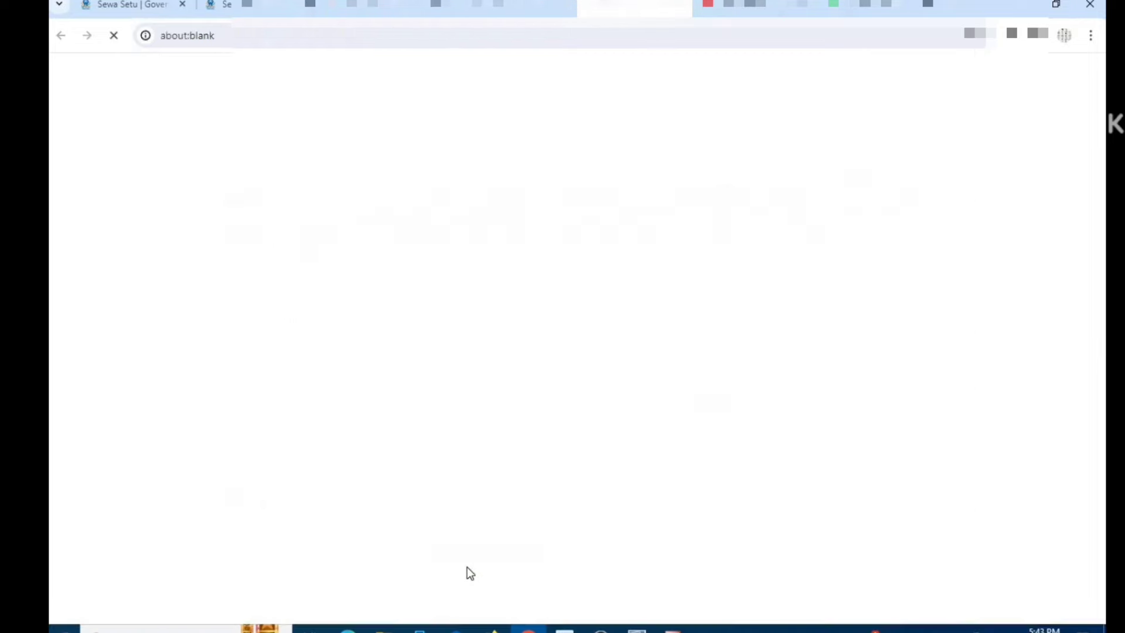